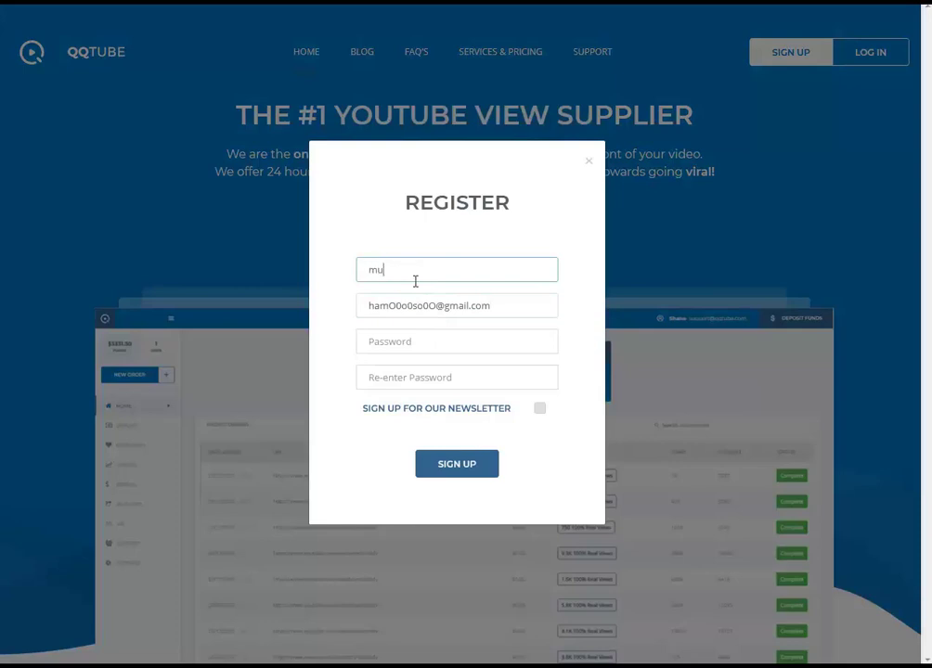
Fill in the QQTube sign-up form with a name, password and password confirmation, and submit it.
type("hammad")
key("Tab")
key("Tab")
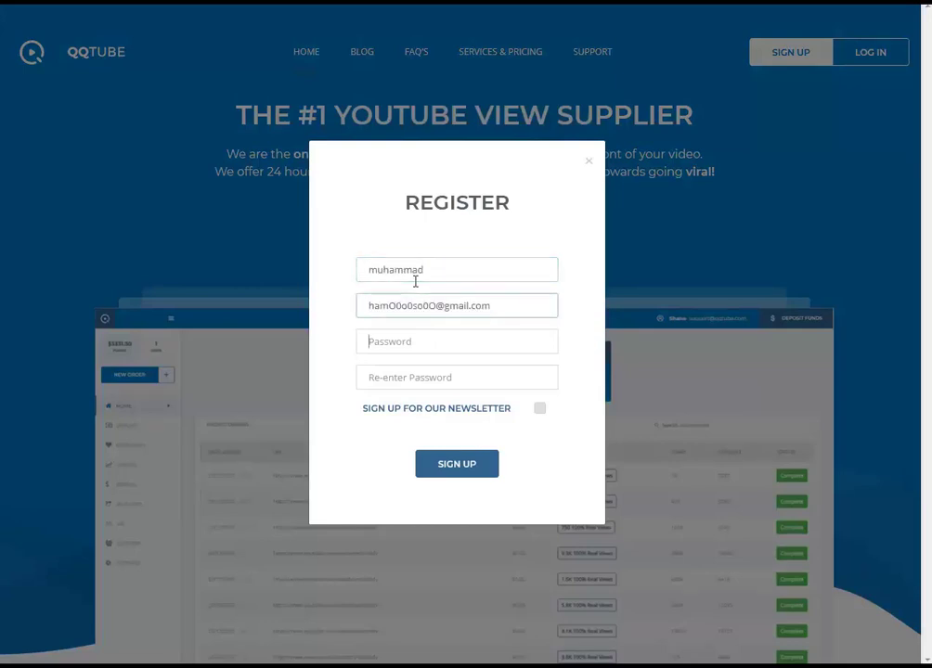
type("123")
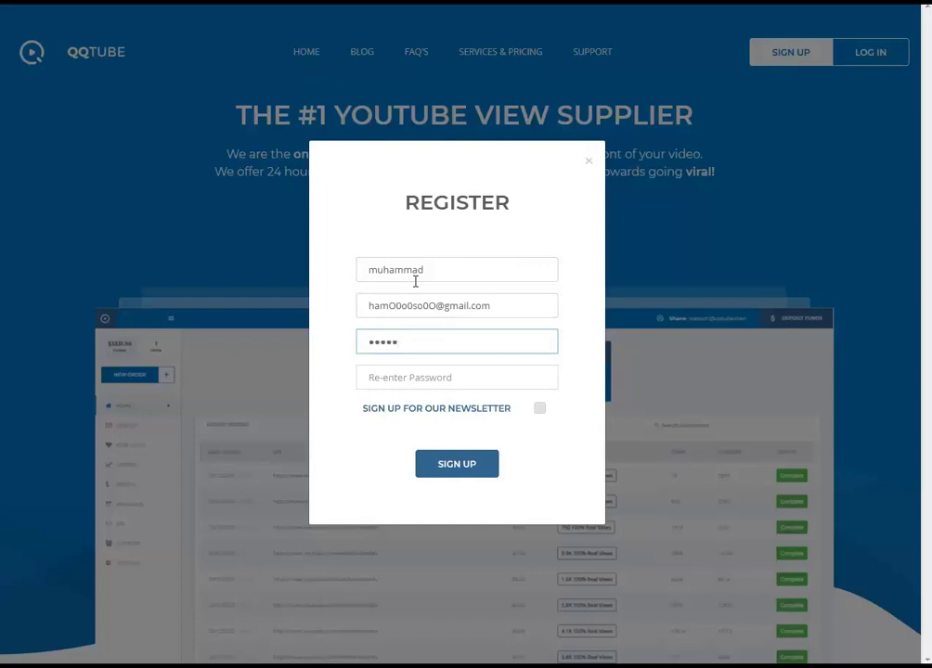
key("BackSpace")
key("BackSpace")
key("BackSpace")
key("BackSpace")
key("BackSpace")
type("189")
key("Tab")
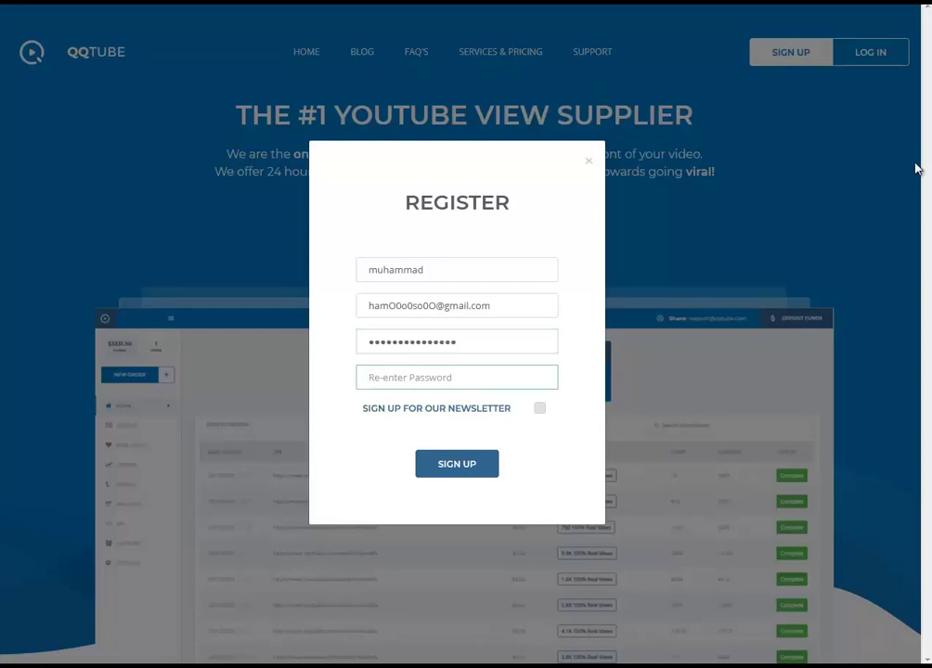
type("1234")
left_click(462, 467)
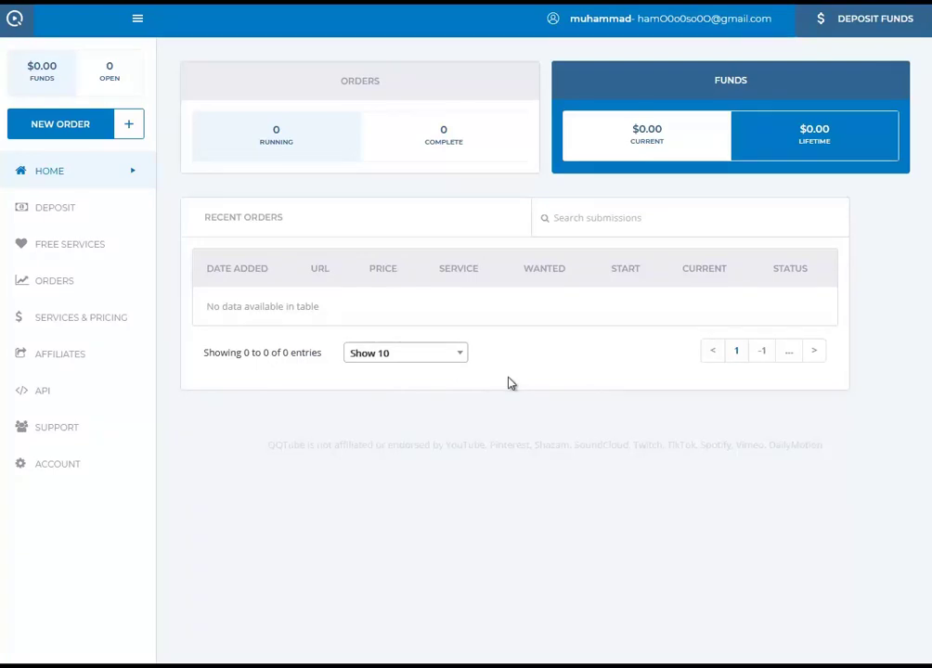
Start a new QQTube order with a quantity of 1000 views, ready for the video link.
left_click(68, 128)
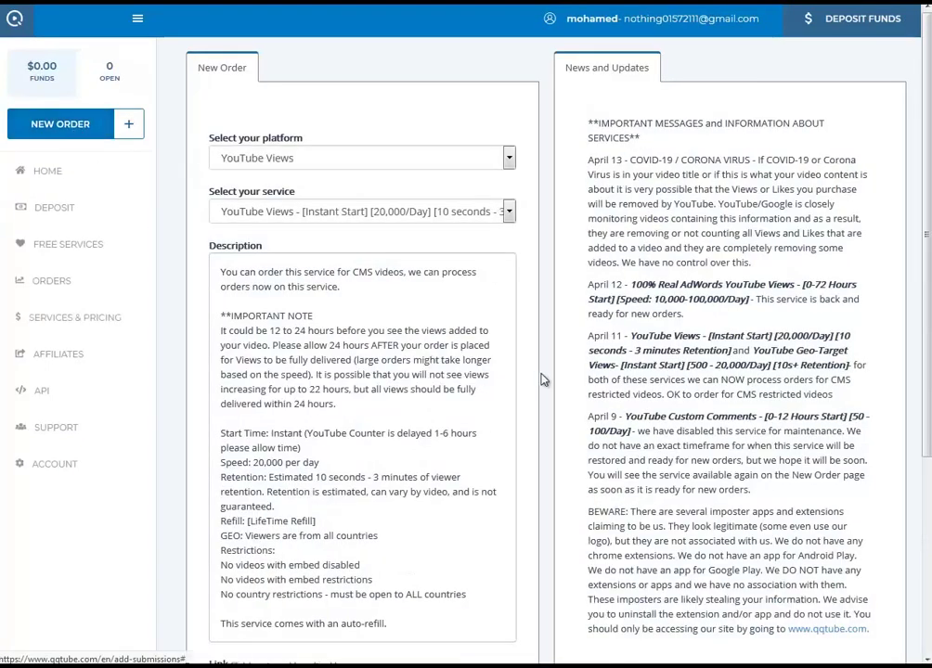
scroll(526, 381, "down", 1)
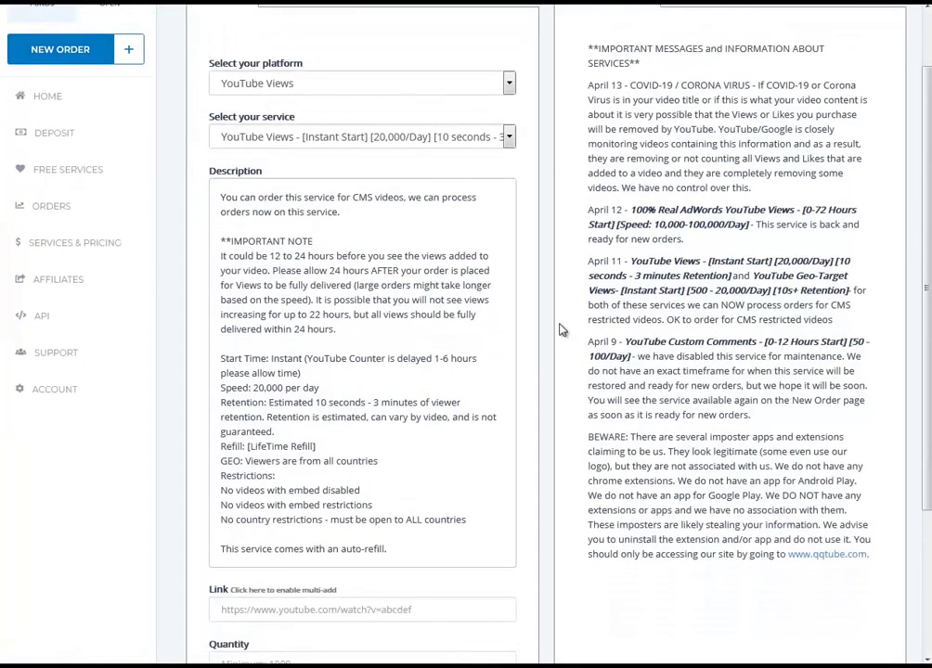
scroll(382, 492, "down", 3)
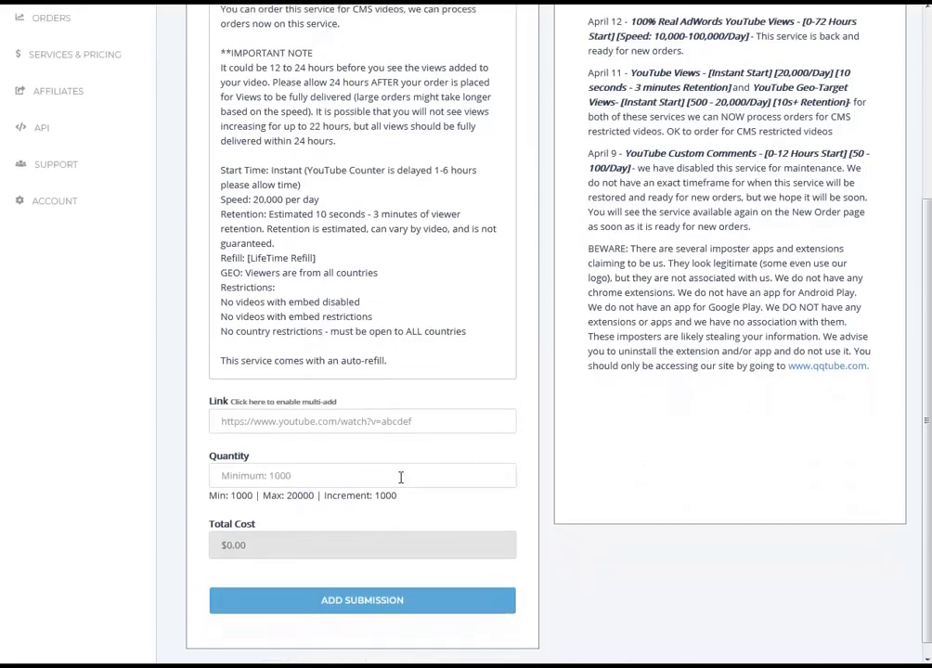
left_click(391, 466)
type("1")
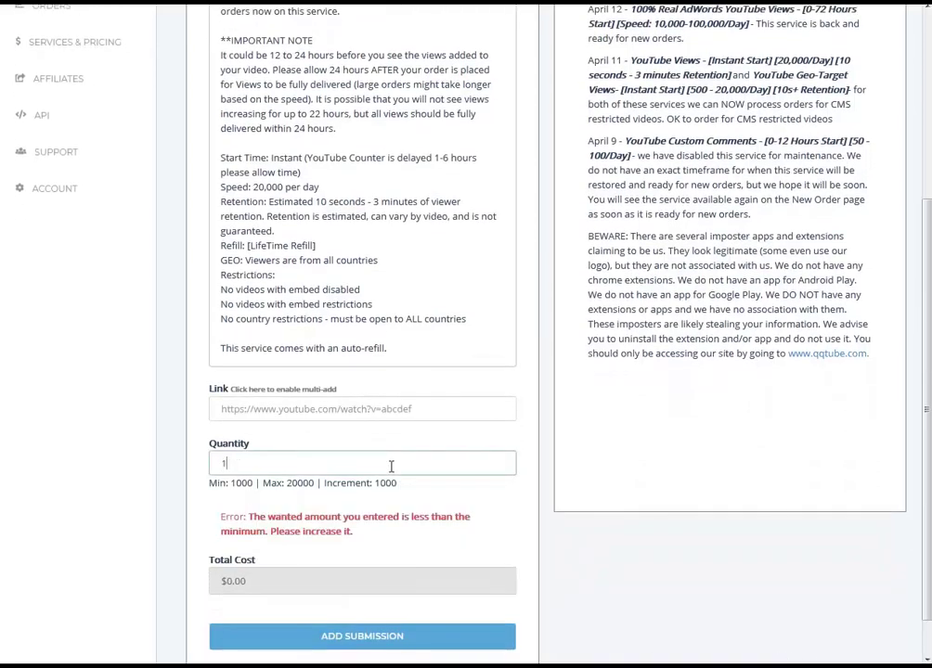
type("000")
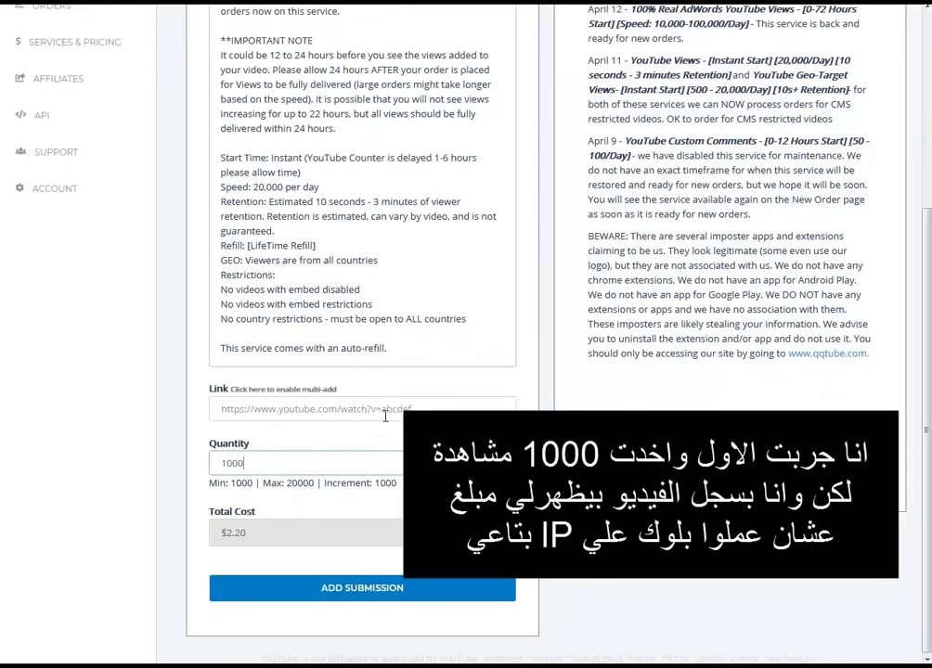
left_click(385, 414)
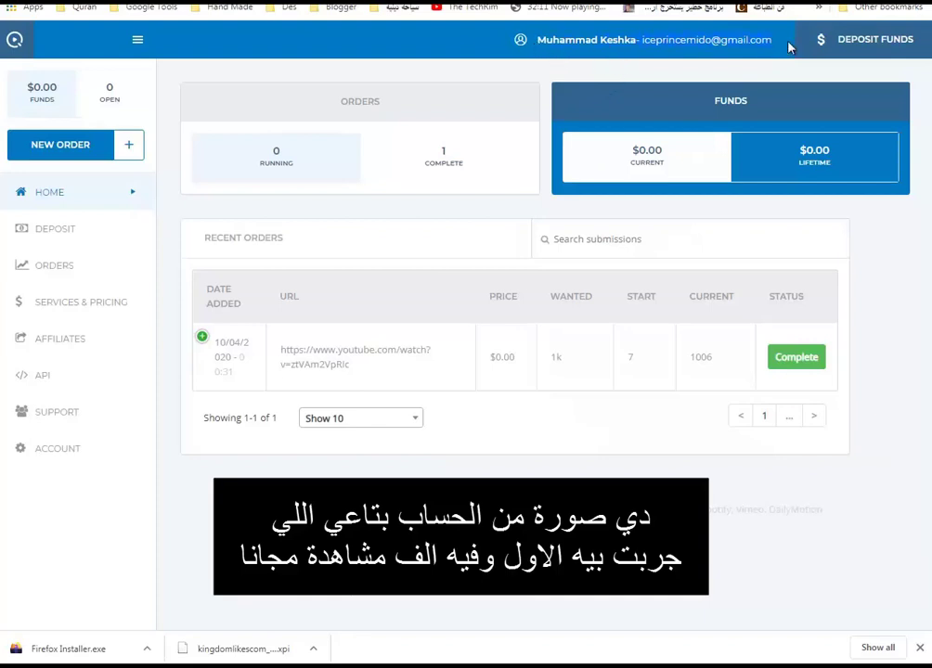
Highlight the completed order's URL, $0.00 price, 1k wanted, 1006 current views and Complete status.
left_click(657, 228)
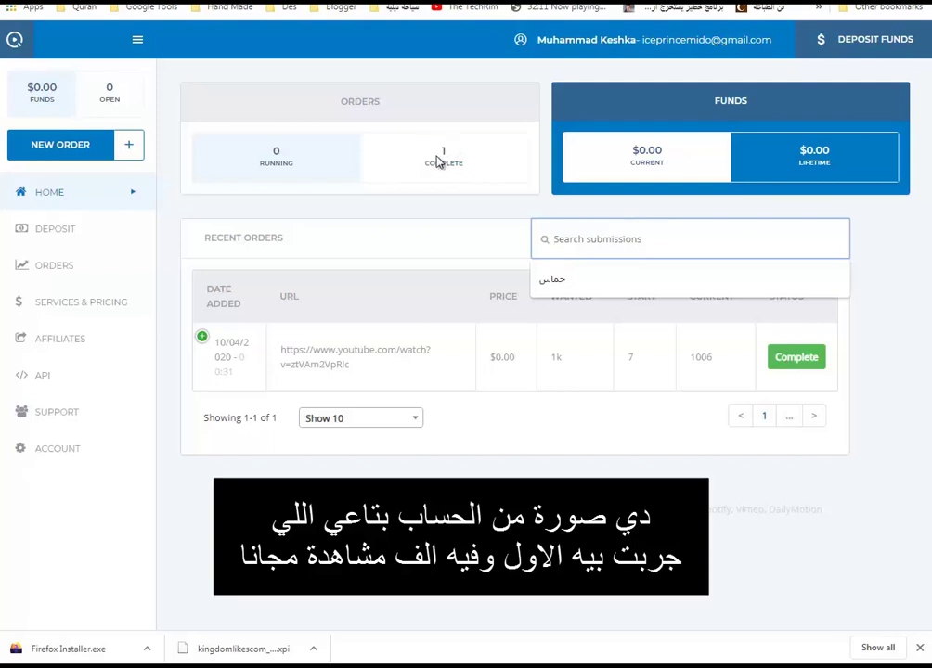
left_click_drag(360, 376, 278, 354)
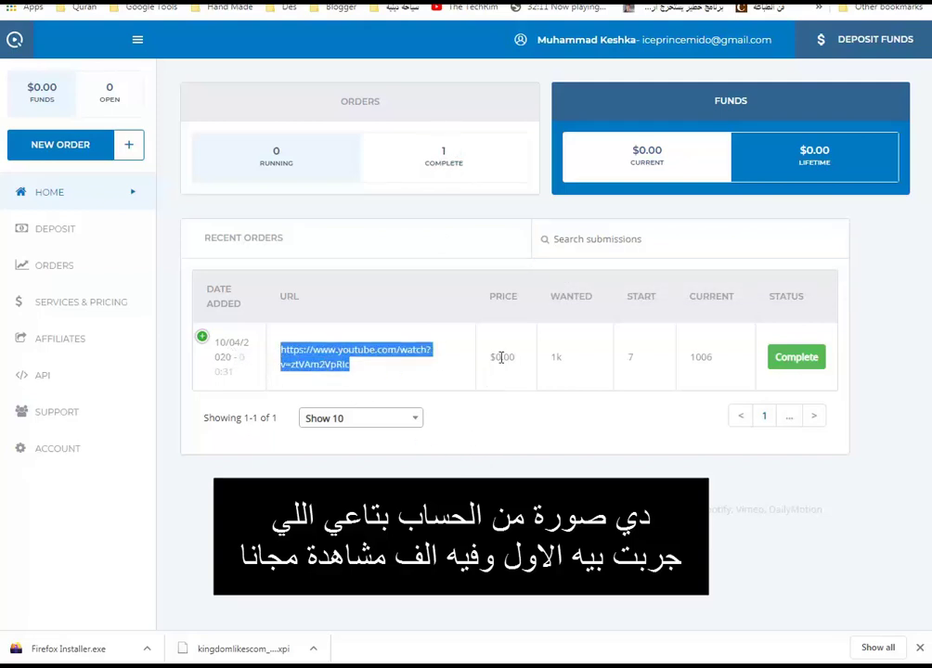
left_click_drag(490, 358, 564, 363)
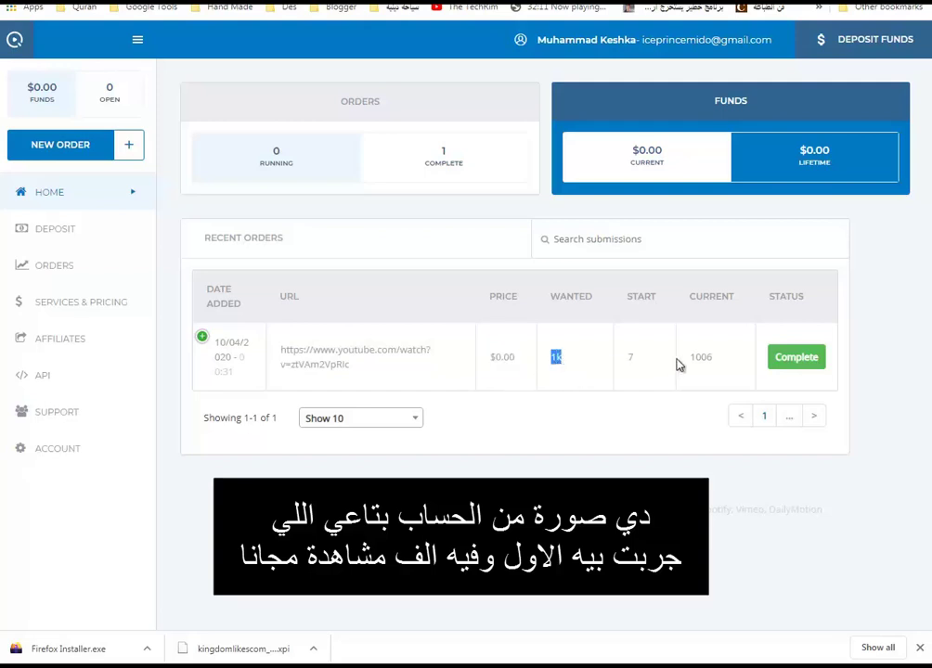
left_click_drag(689, 358, 719, 362)
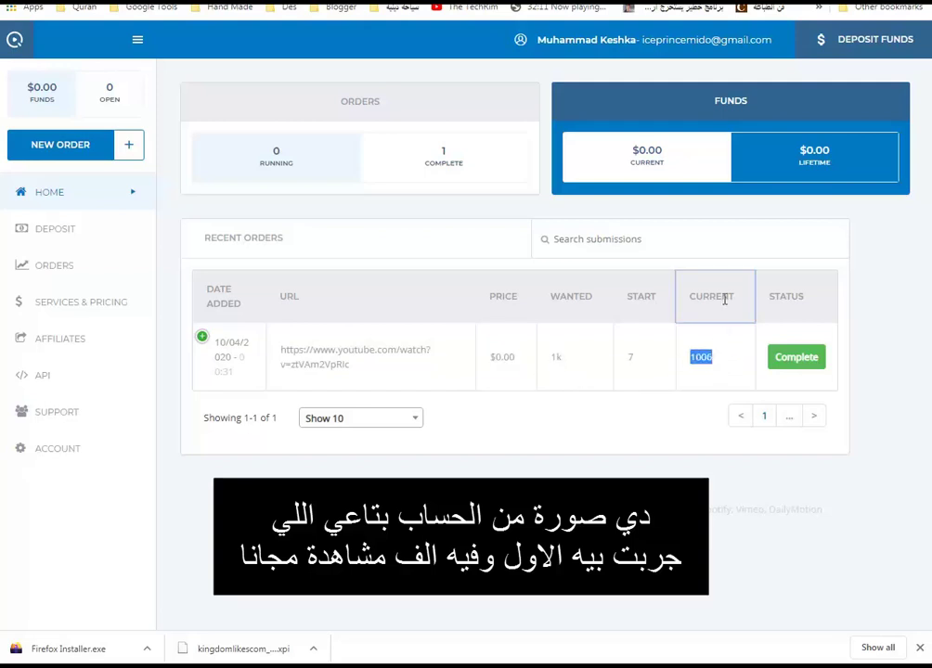
left_click(721, 384)
left_click_drag(585, 365, 550, 358)
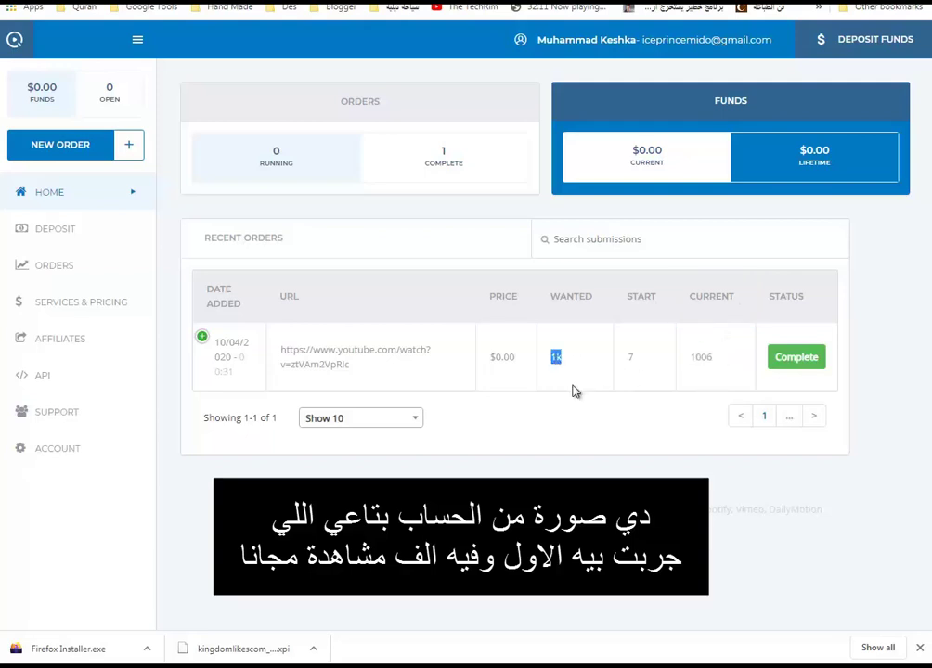
left_click_drag(803, 357, 788, 356)
left_click(788, 356)
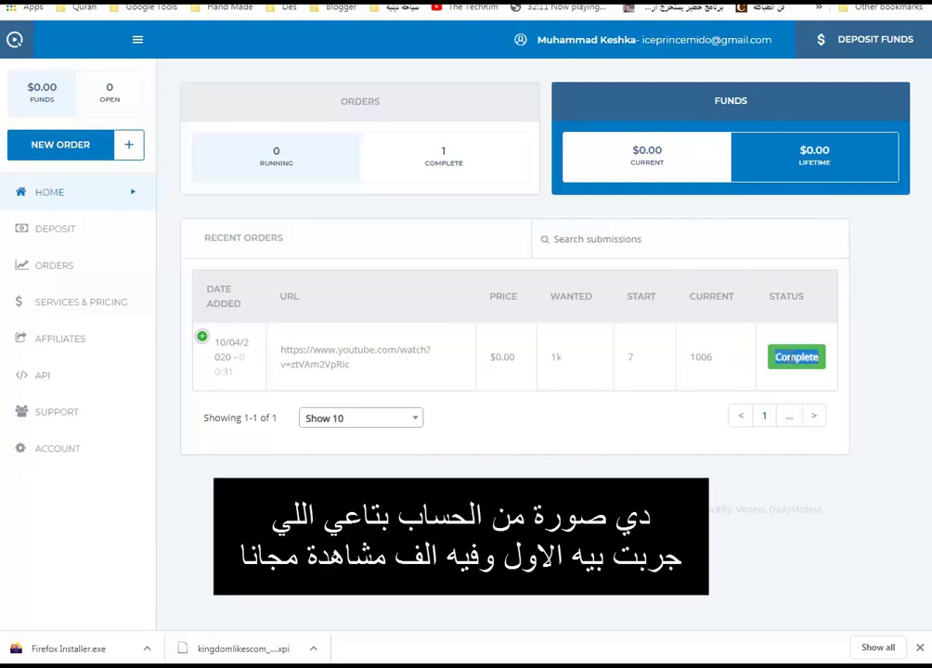
left_click_drag(516, 357, 488, 358)
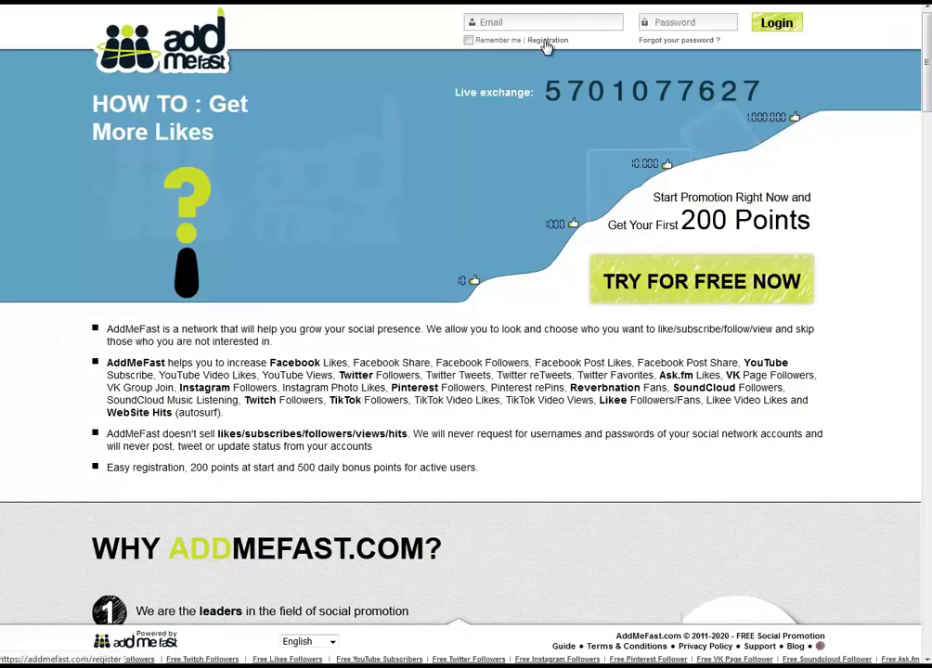
Open AddMeFast registration, enter the temporary e-mail and pass the not-a-robot check.
left_click(547, 40)
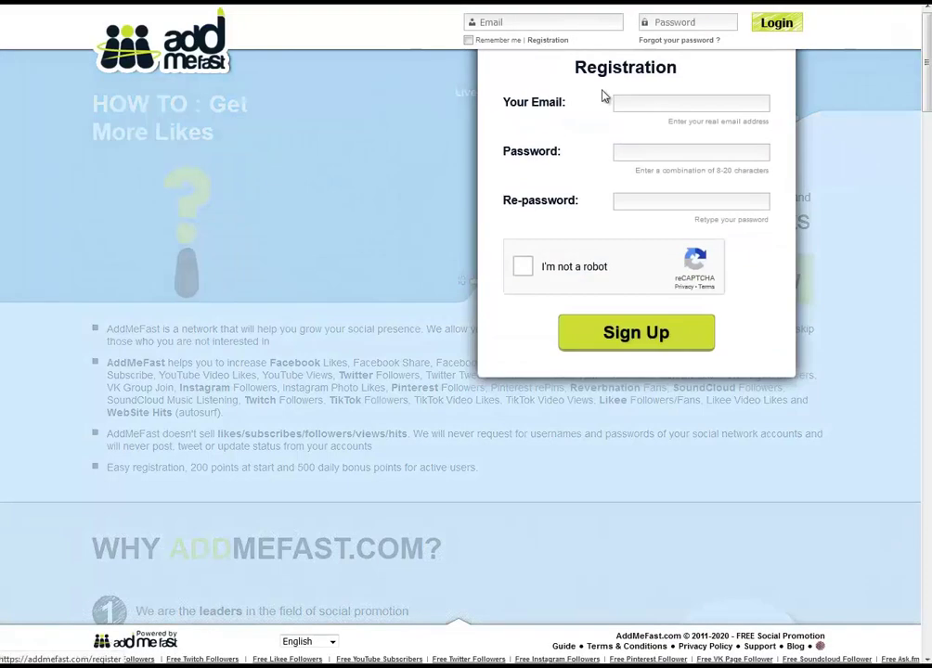
left_click(662, 102)
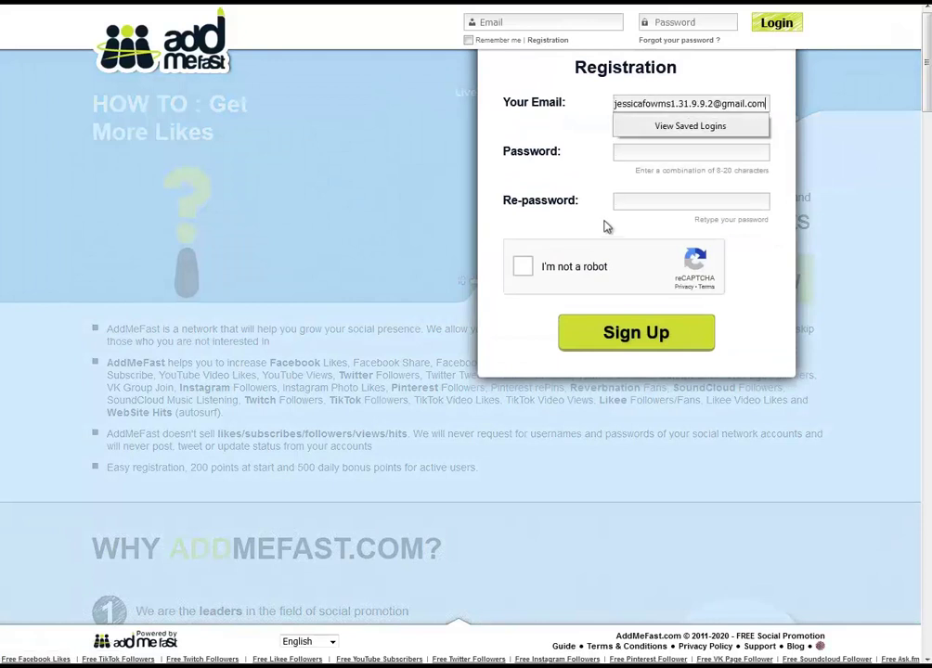
left_click(530, 274)
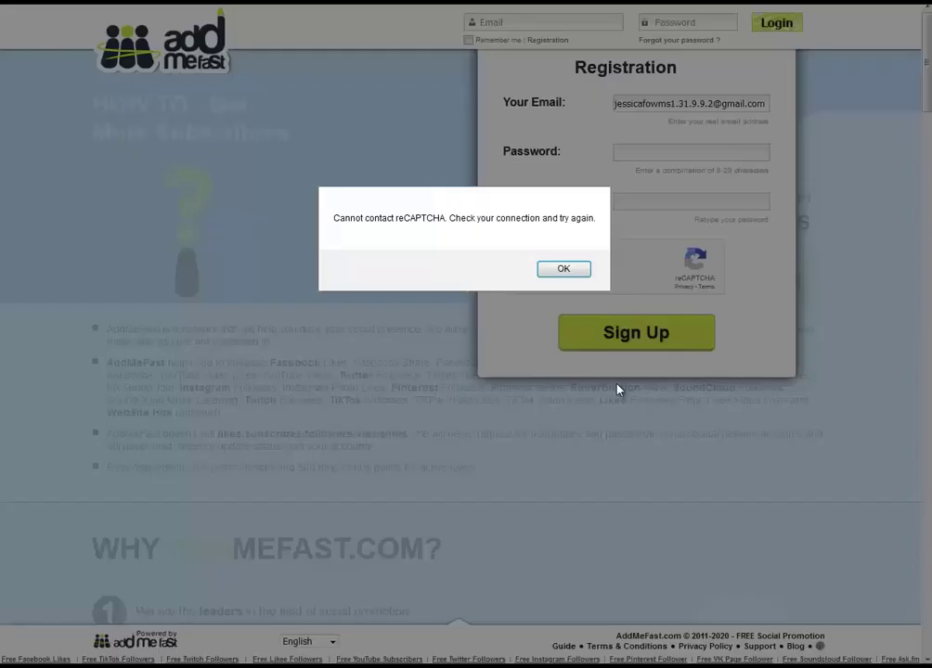
left_click(560, 268)
left_click(560, 268)
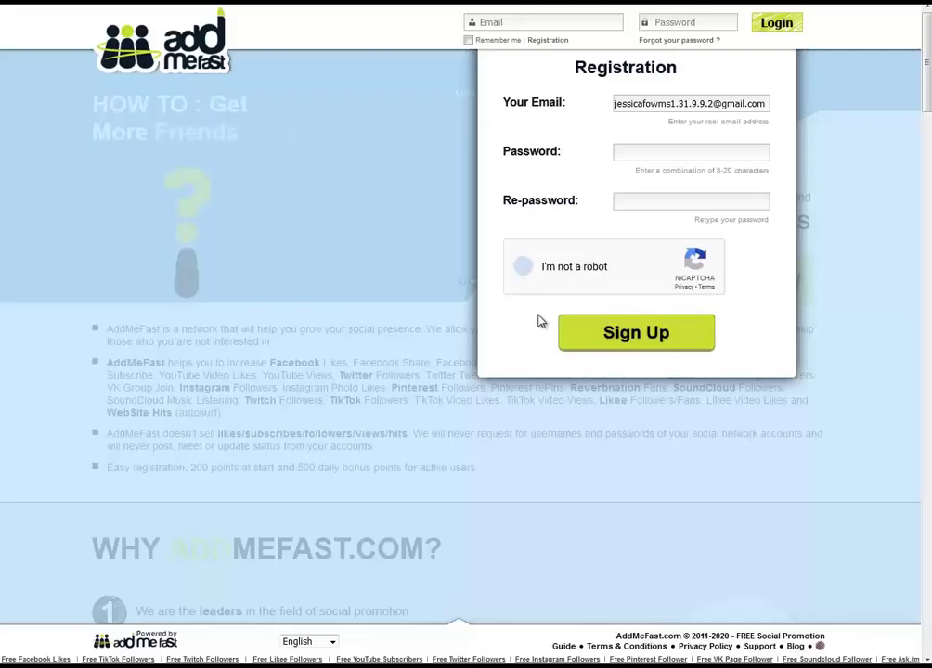
Enter and confirm the account password, then submit the AddMeFast registration.
left_click(623, 154)
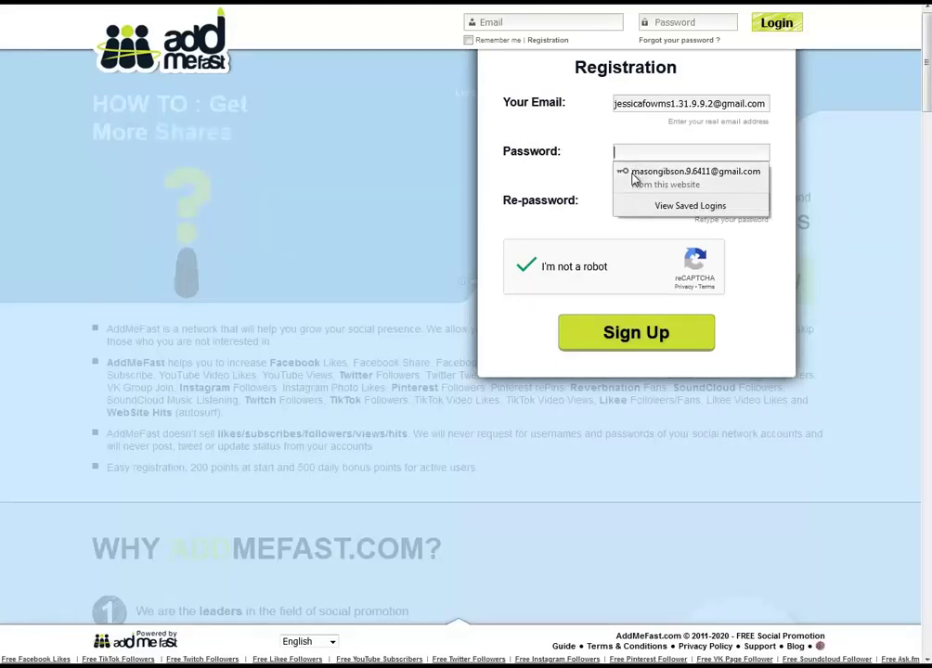
type("a")
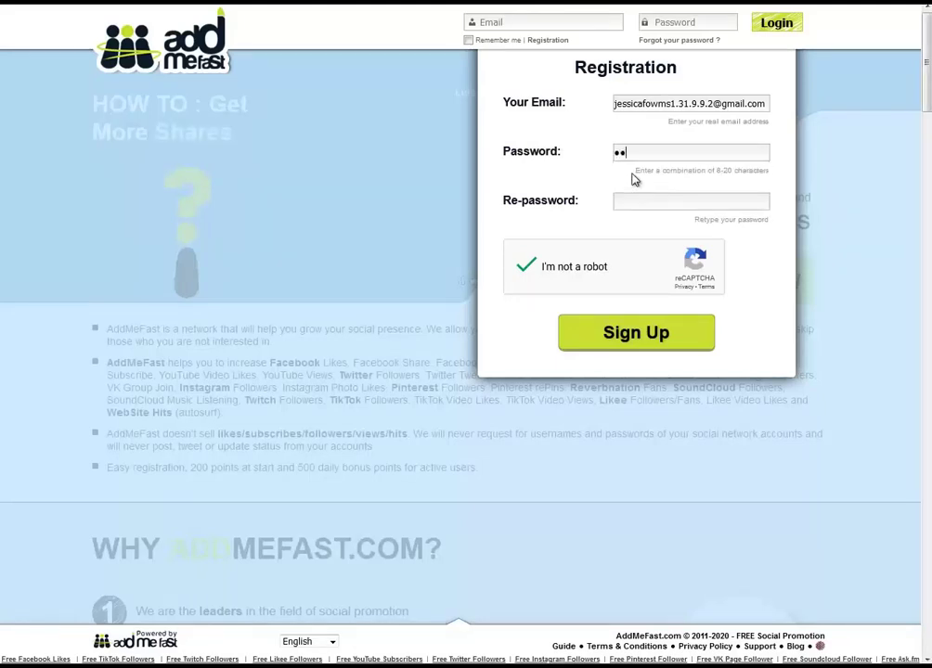
type("aaaaaa")
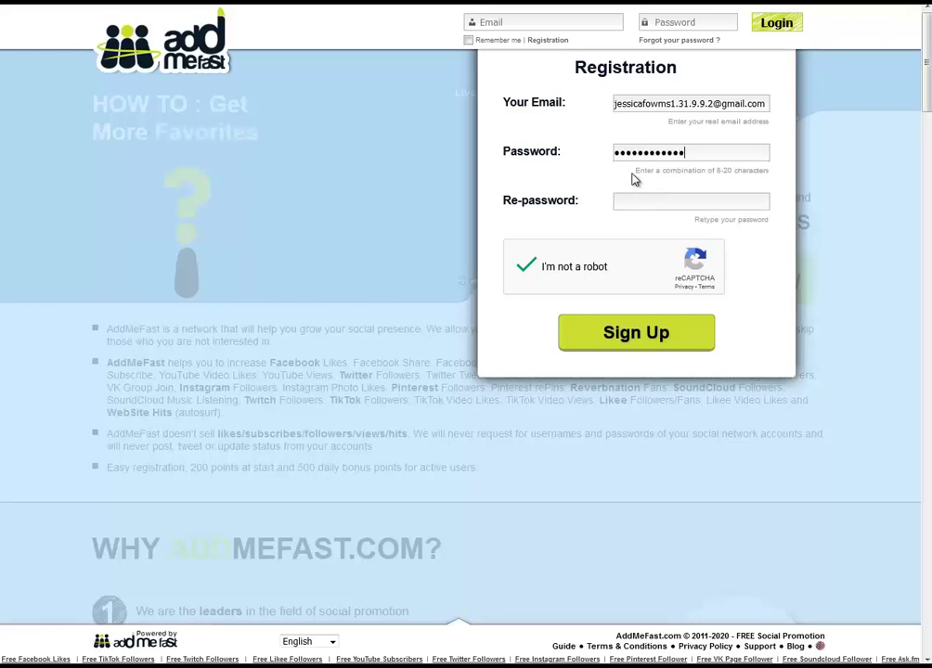
type("aaa")
key("Tab")
type("aaaaaaaaaaaaaa")
left_click(650, 334)
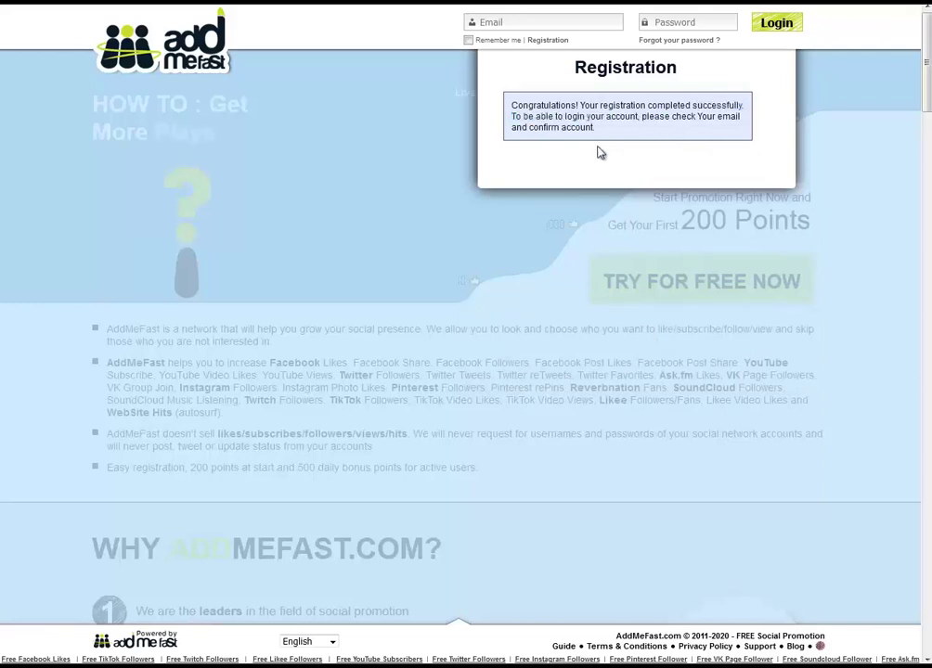
Try logging in to AddMeFast with the temporary e-mail and password, then check the temp inbox.
left_click(470, 23)
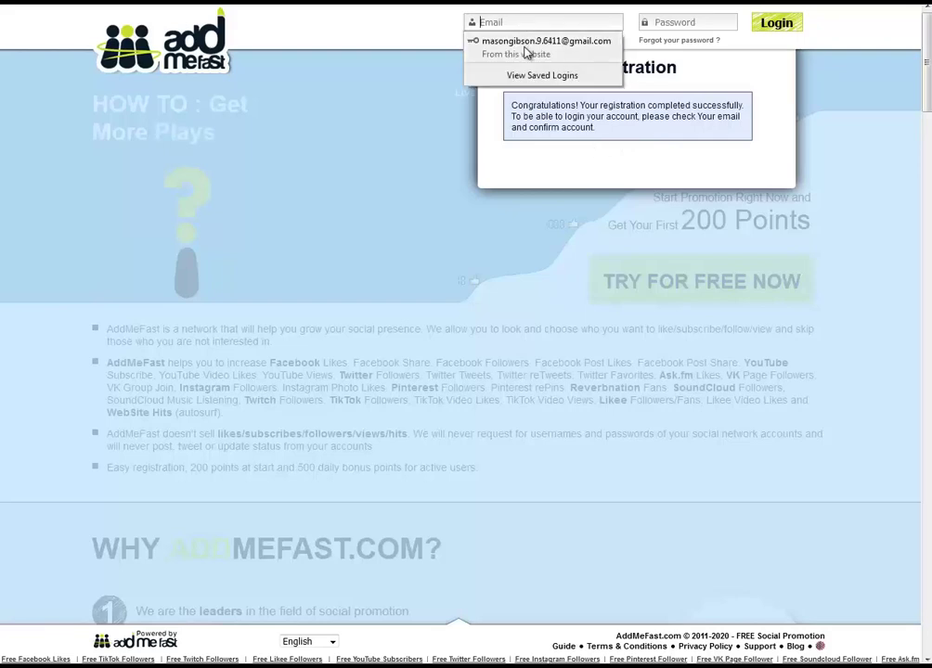
key("alt+Tab")
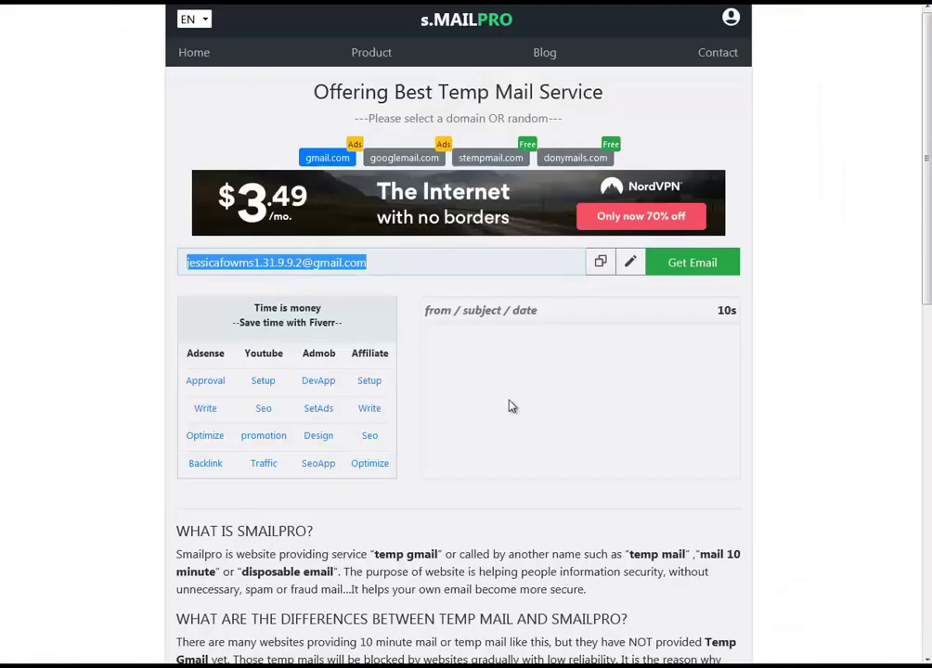
left_click(544, 410)
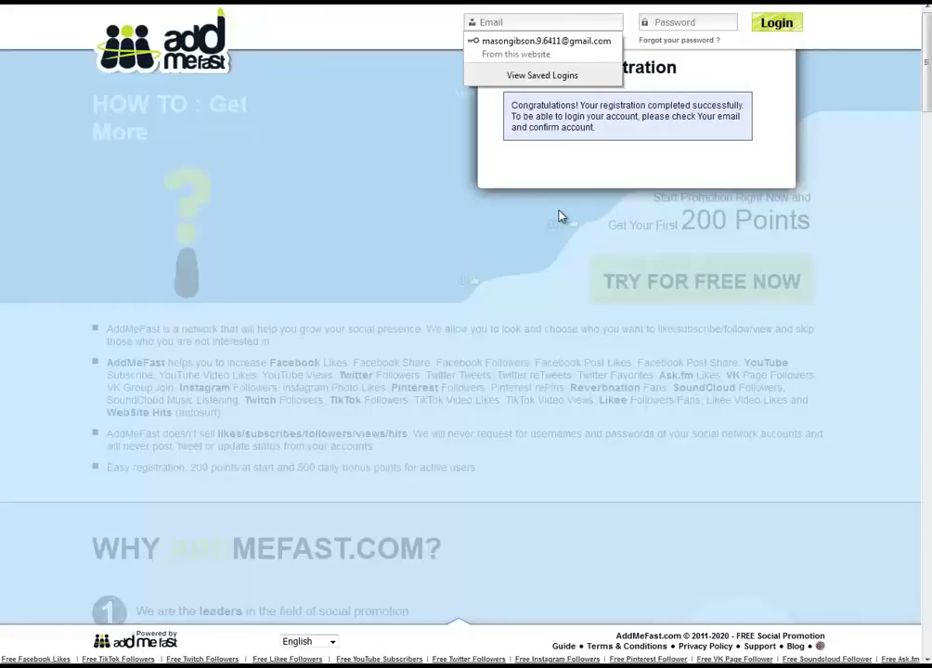
key("ctrl+v")
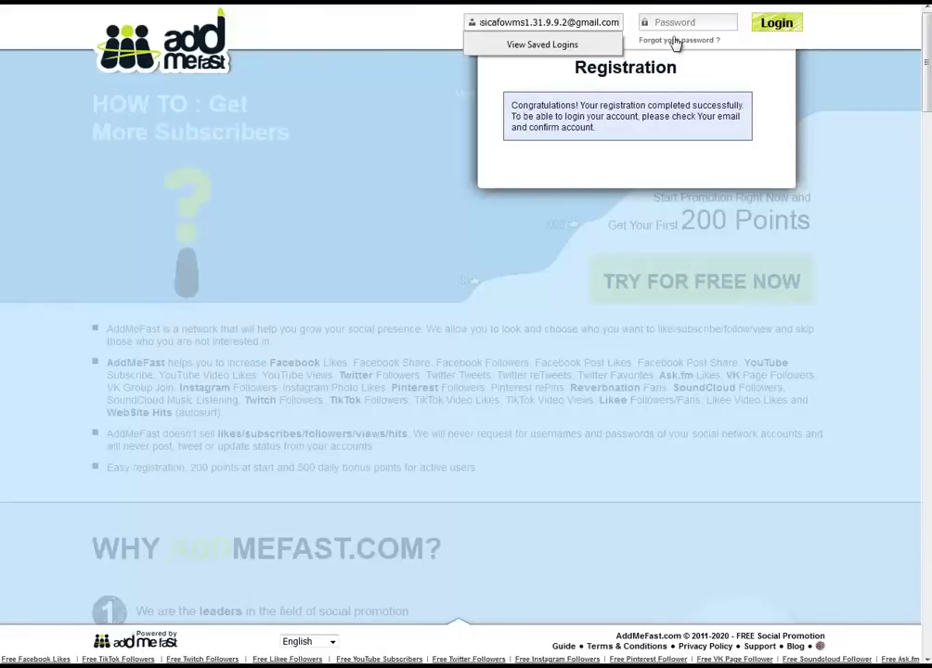
left_click(672, 26)
type("12")
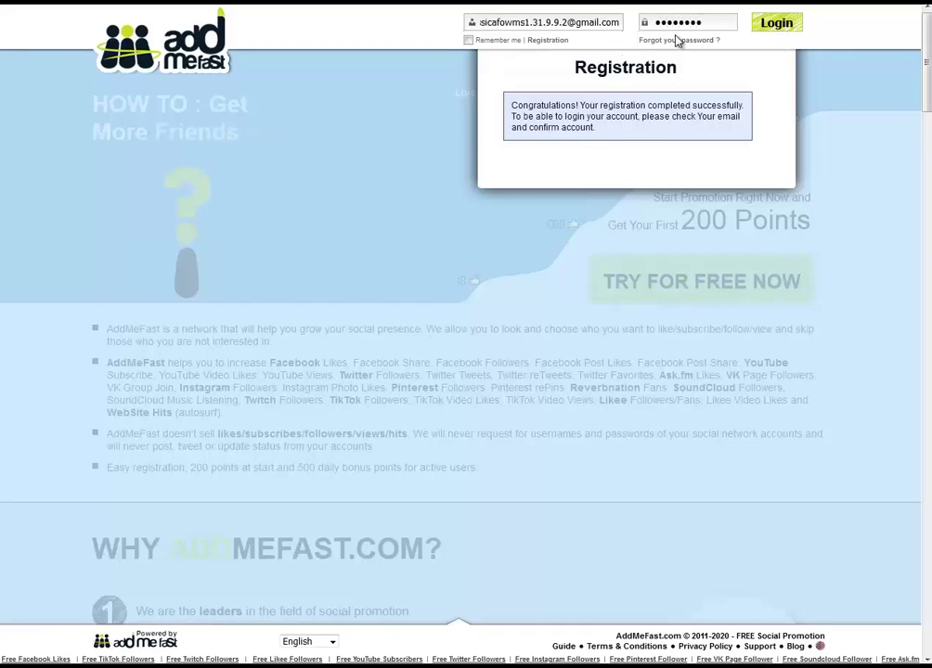
type("3456789012")
key("Return")
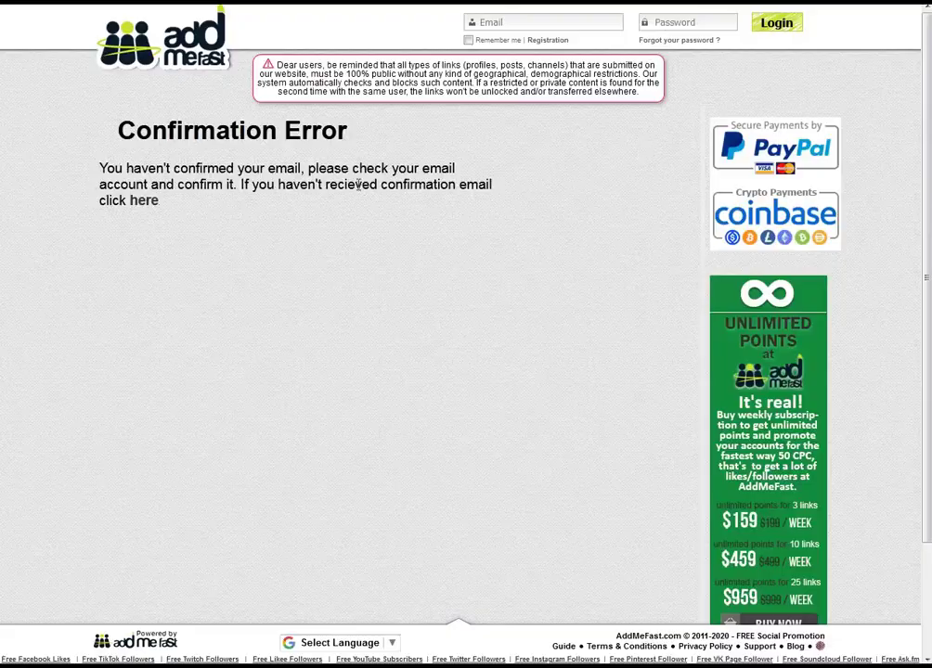
key("ctrl+Tab")
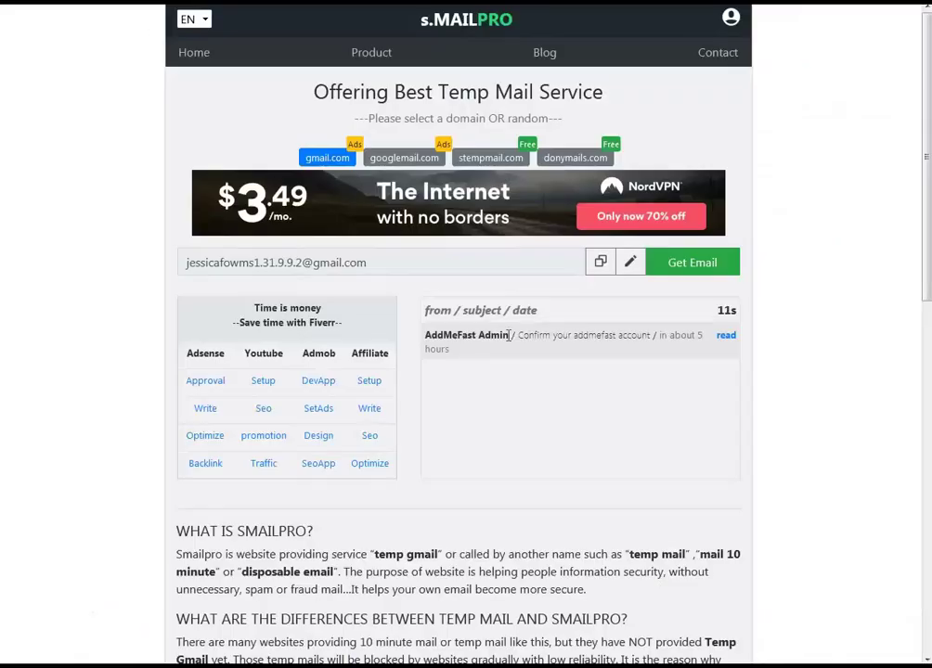
Open the AddMeFast message in SmailPro and follow its account confirmation link.
left_click(727, 338)
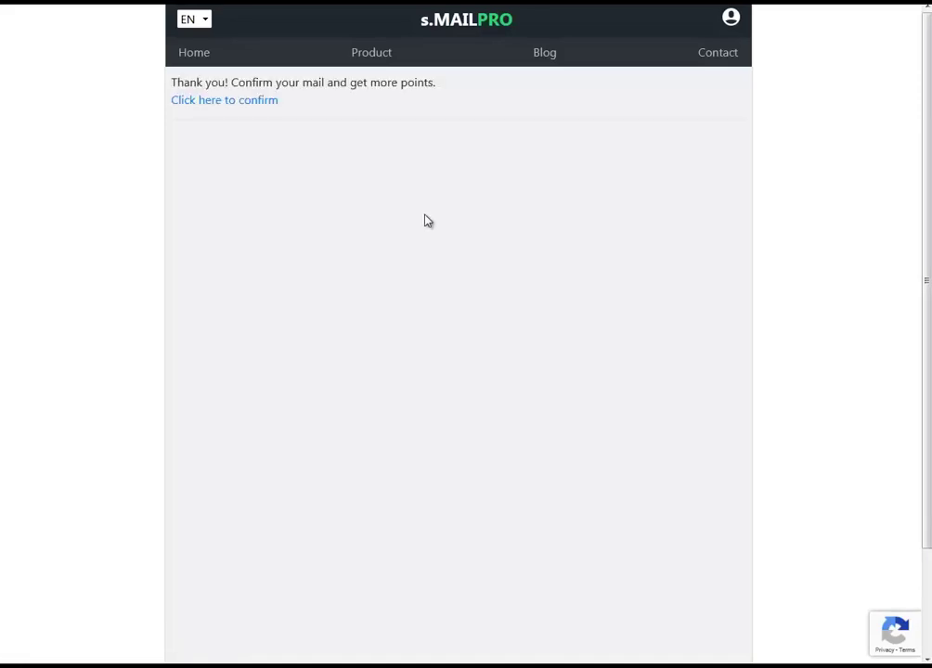
left_click(259, 101)
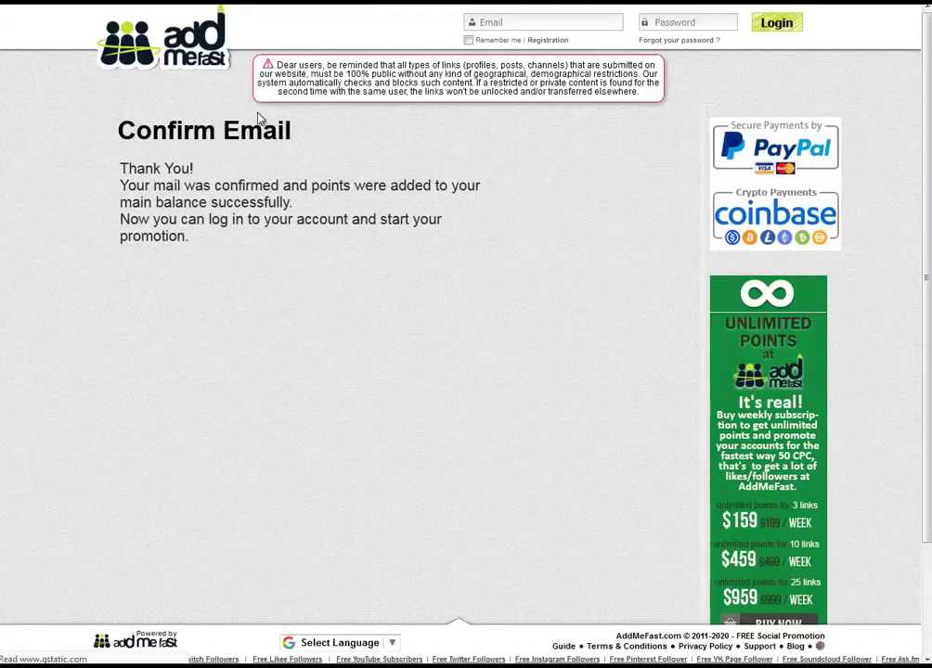
triple_click(206, 168)
Refill the login e-mail with the new account's address and log in to AddMeFast.
left_click(580, 22)
left_click(570, 37)
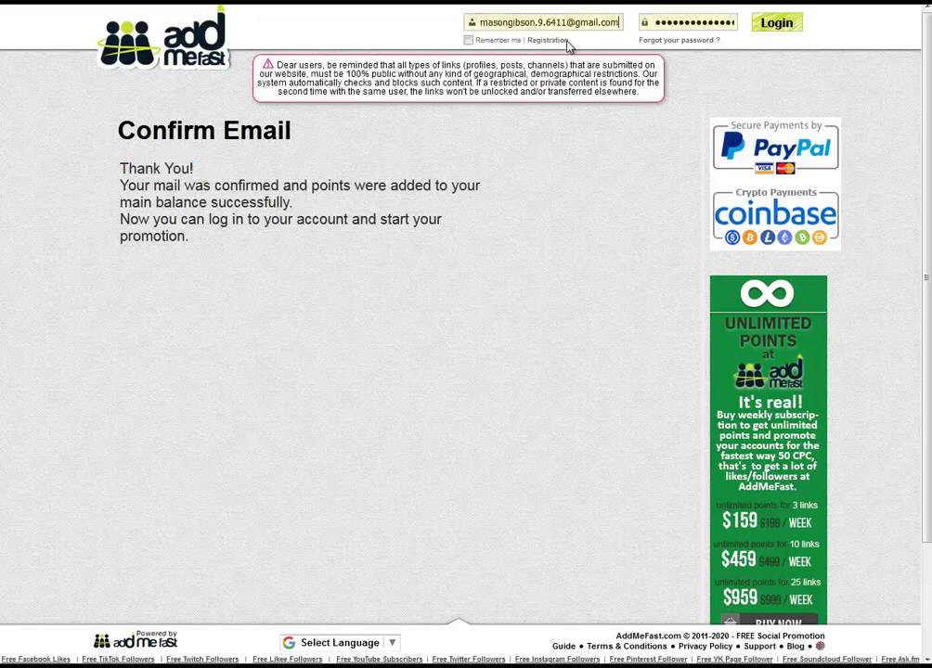
triple_click(557, 22)
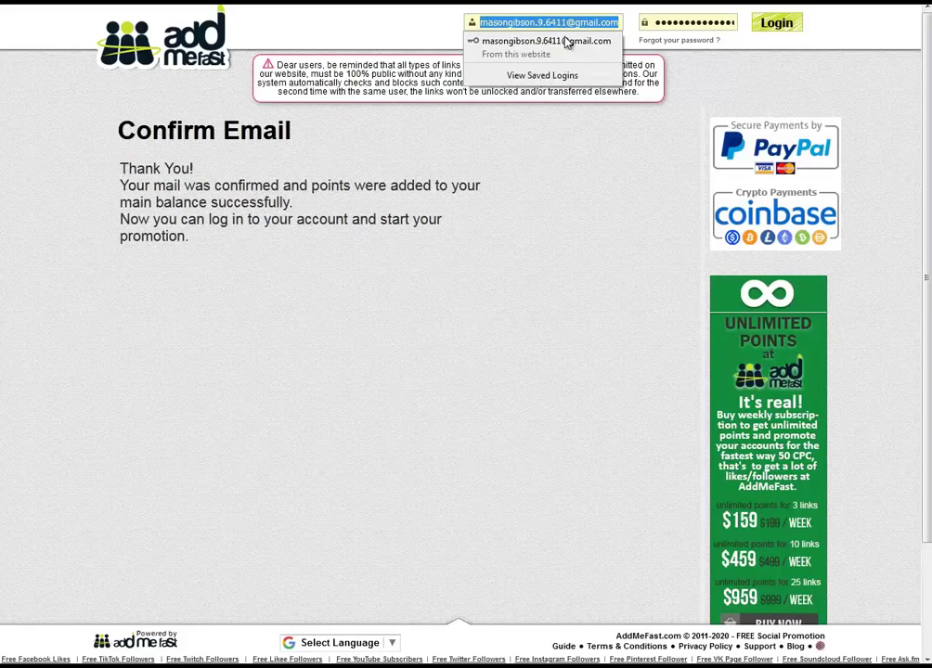
key("ctrl+v")
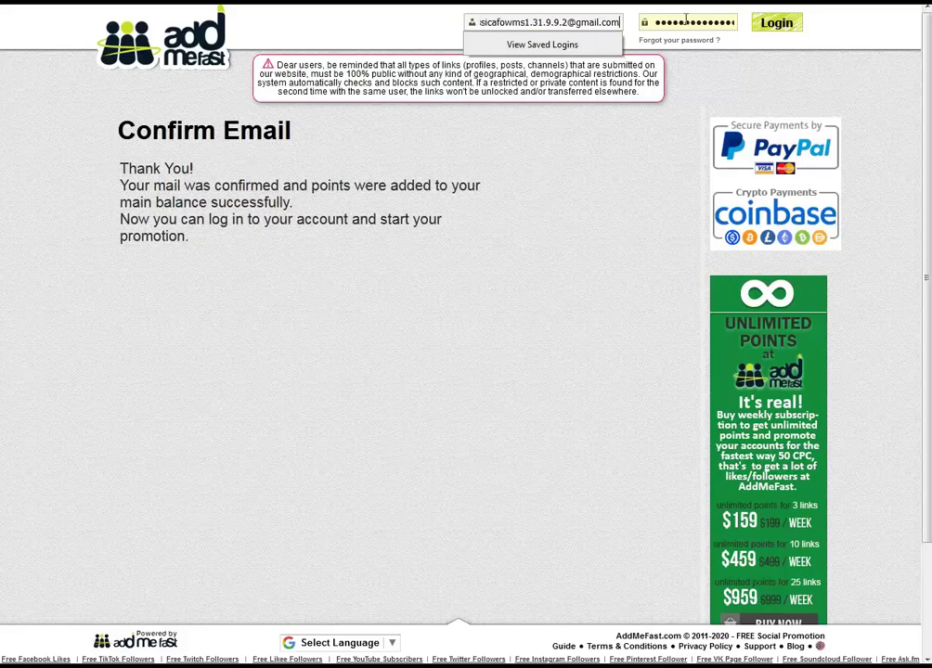
left_click(778, 23)
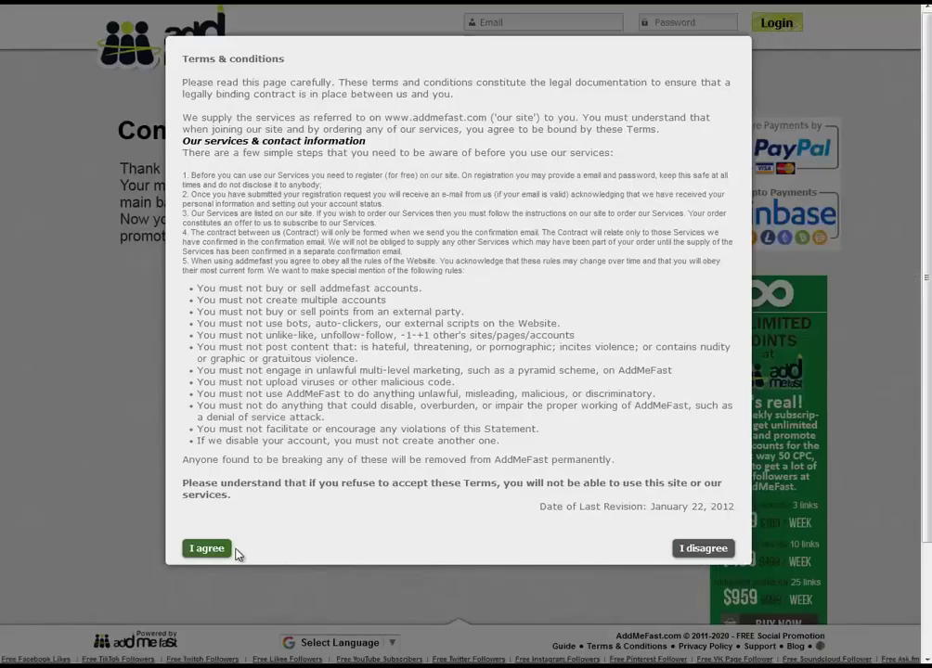
Read through the Terms & conditions and agree to them.
left_click_drag(385, 175, 325, 417)
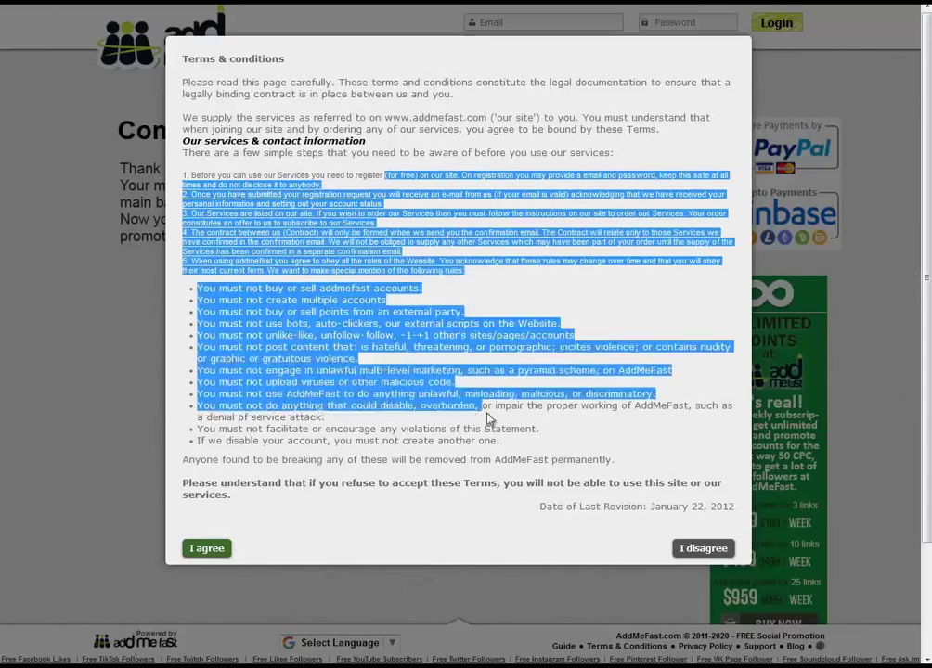
left_click(207, 555)
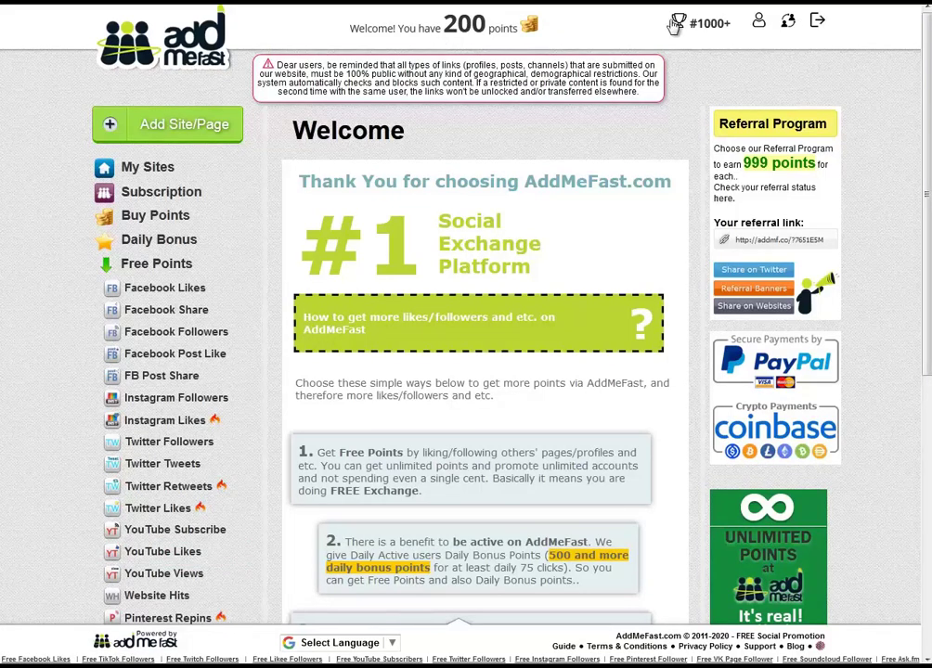
Add a new site/page campaign with its content type set to YouTube Subscribe.
left_click(169, 130)
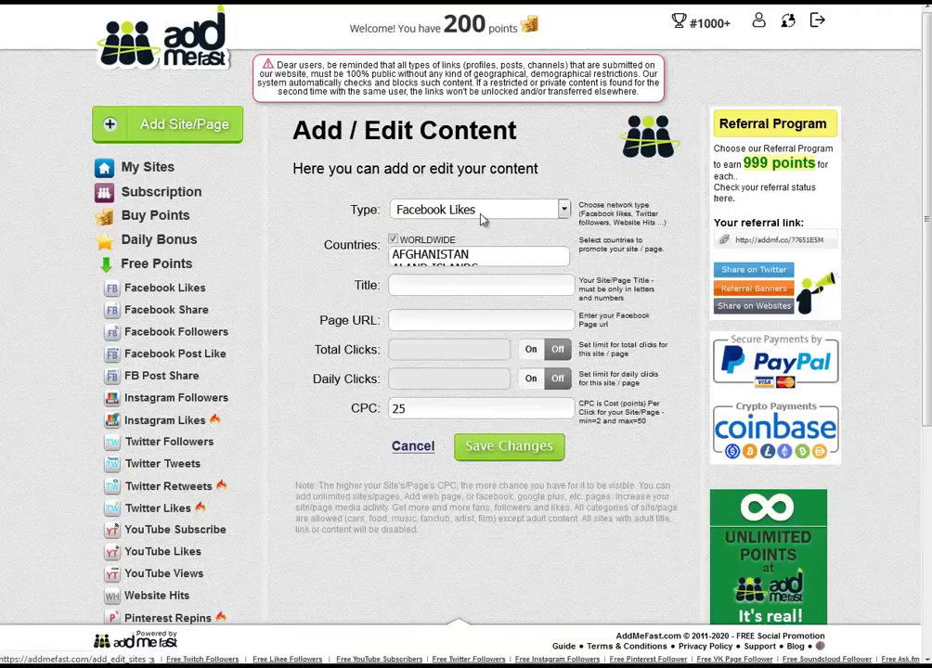
left_click(483, 211)
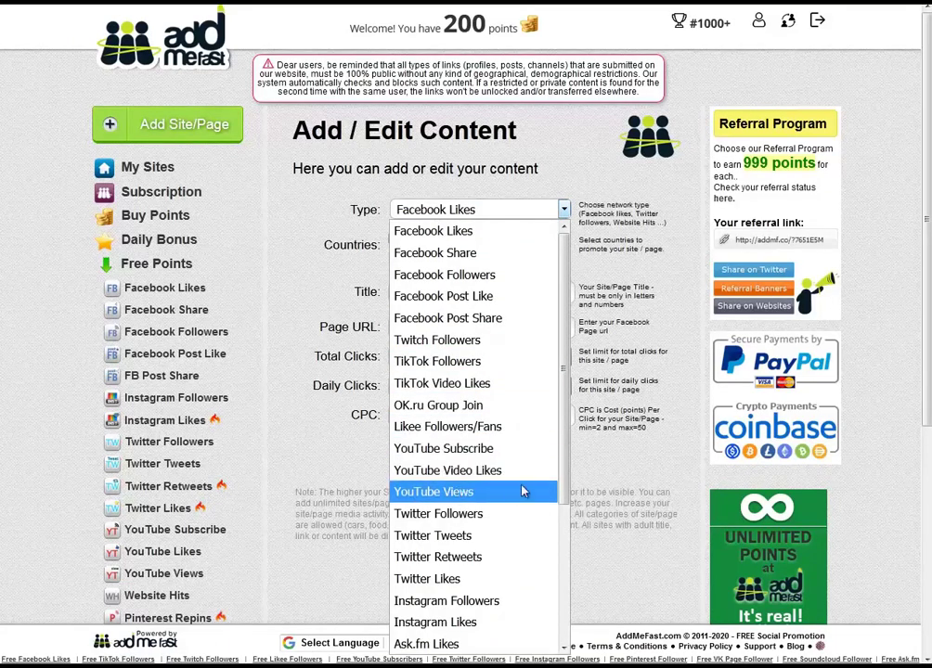
scroll(554, 579, "down", 2)
scroll(556, 594, "down", 2)
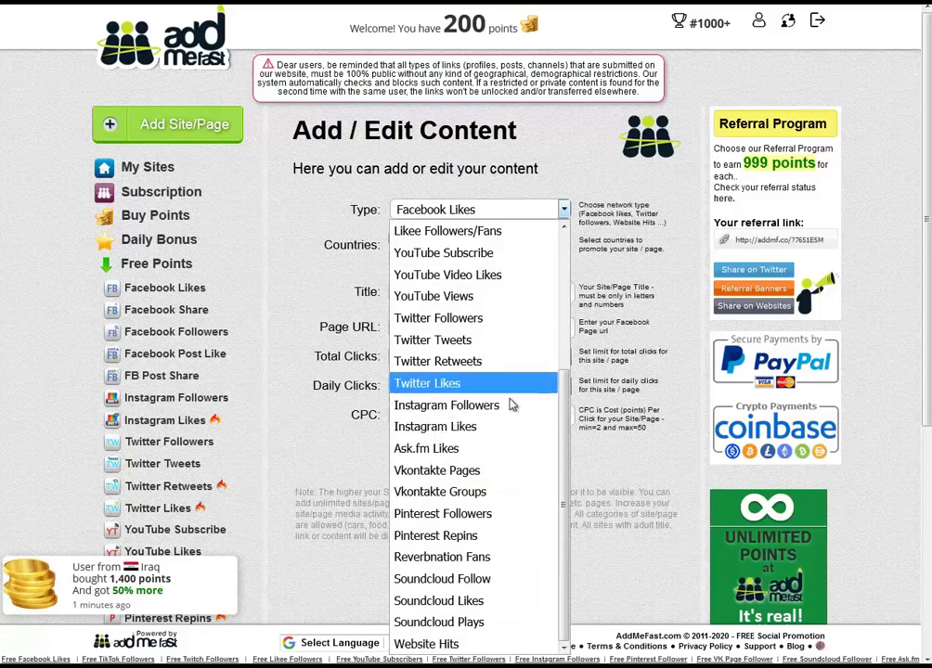
scroll(431, 395, "up", 1)
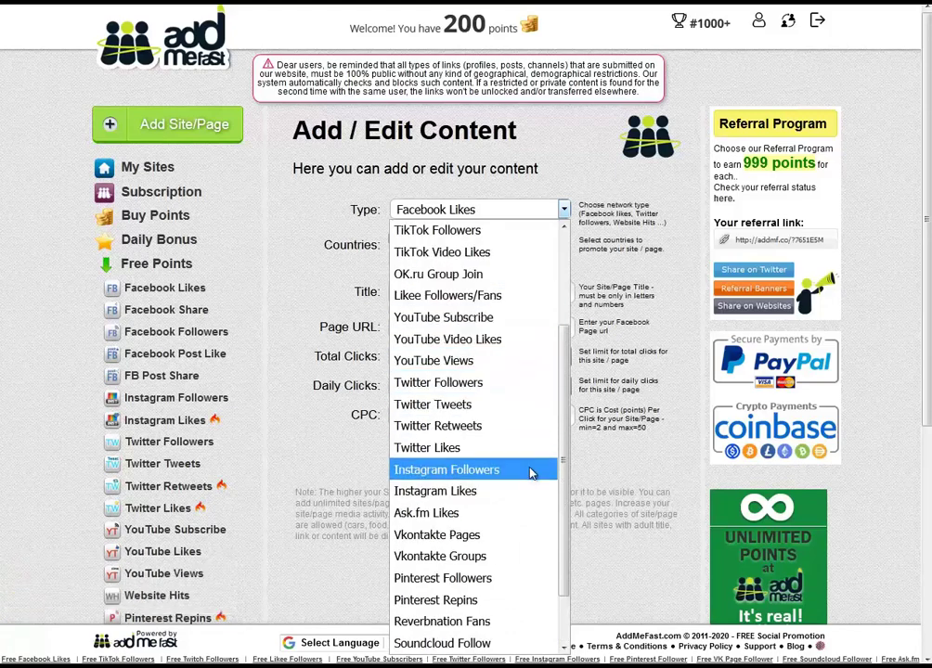
scroll(530, 475, "up", 1)
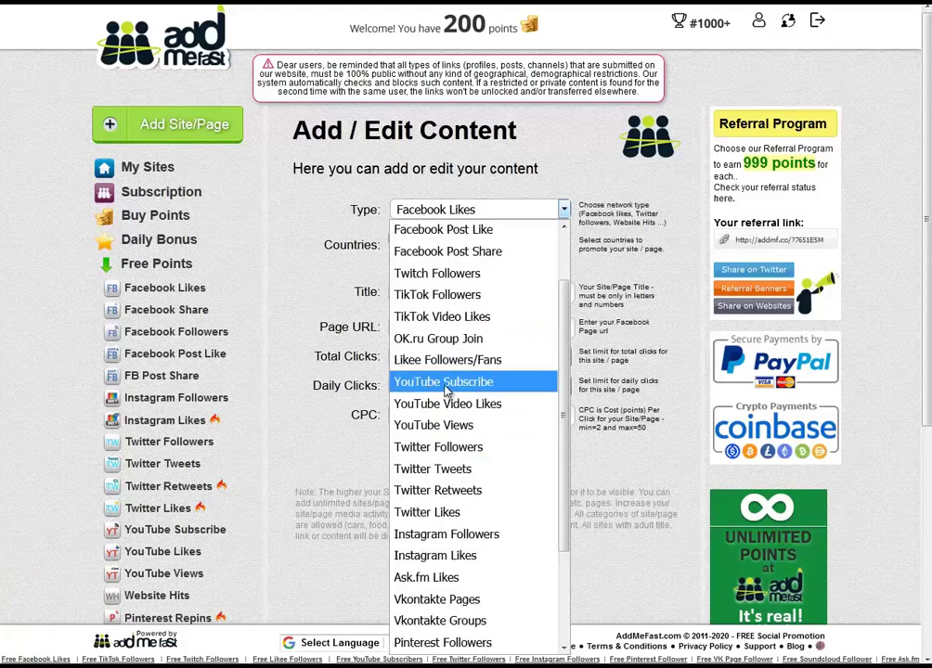
left_click(475, 385)
Enter the campaign title 'mit3mr.com sub' and point out the Username/Id field and its hint.
left_click(396, 291)
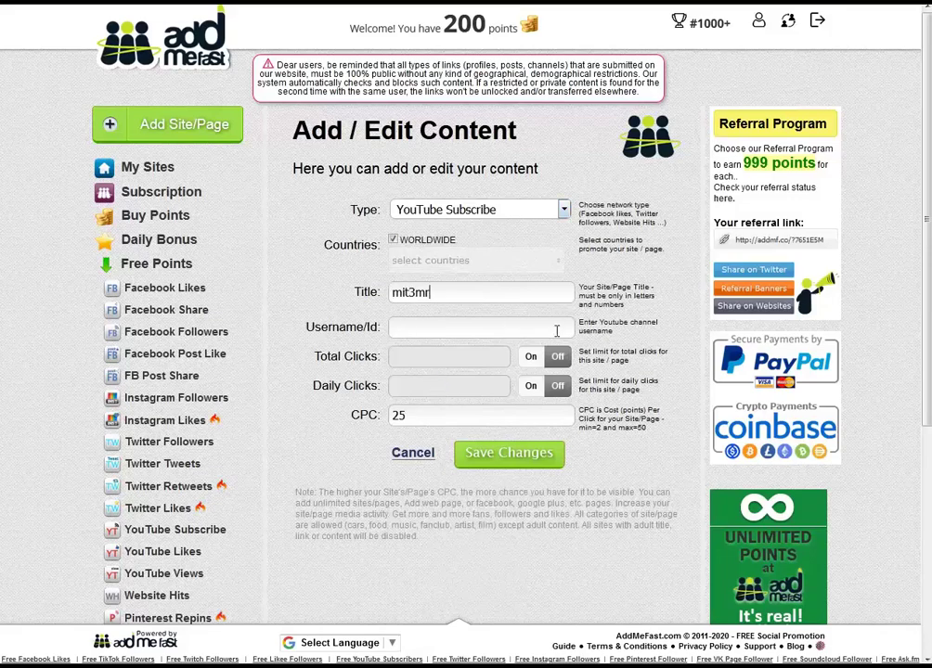
type("mit3mr.com sub")
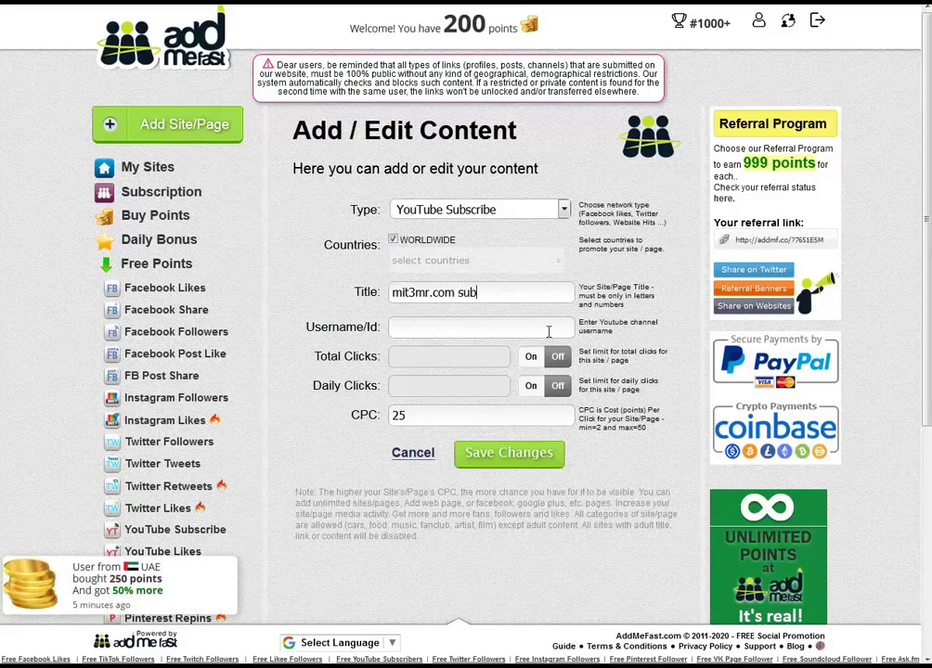
left_click_drag(321, 326, 373, 326)
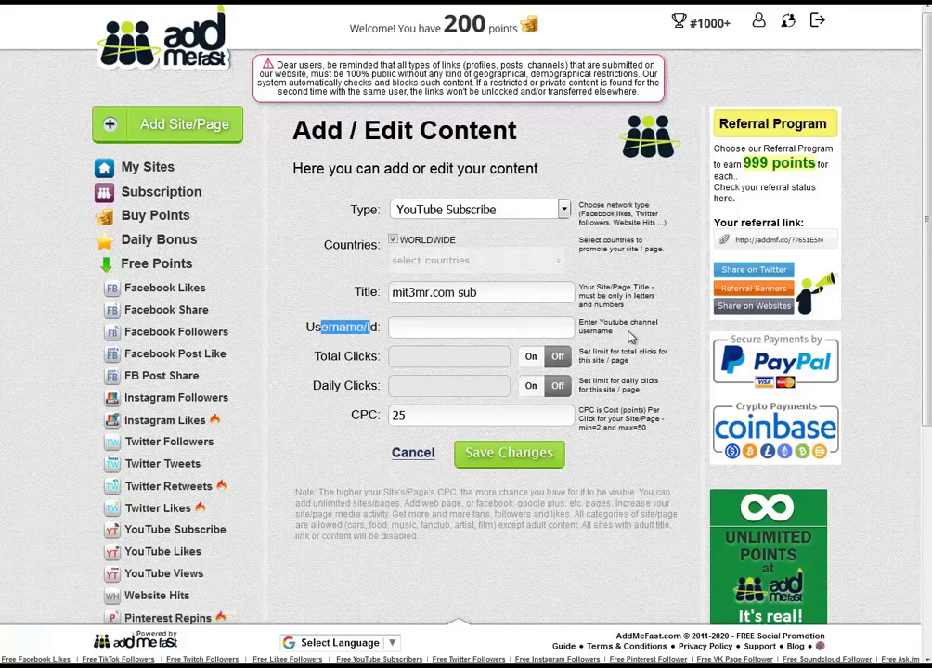
left_click_drag(579, 323, 659, 331)
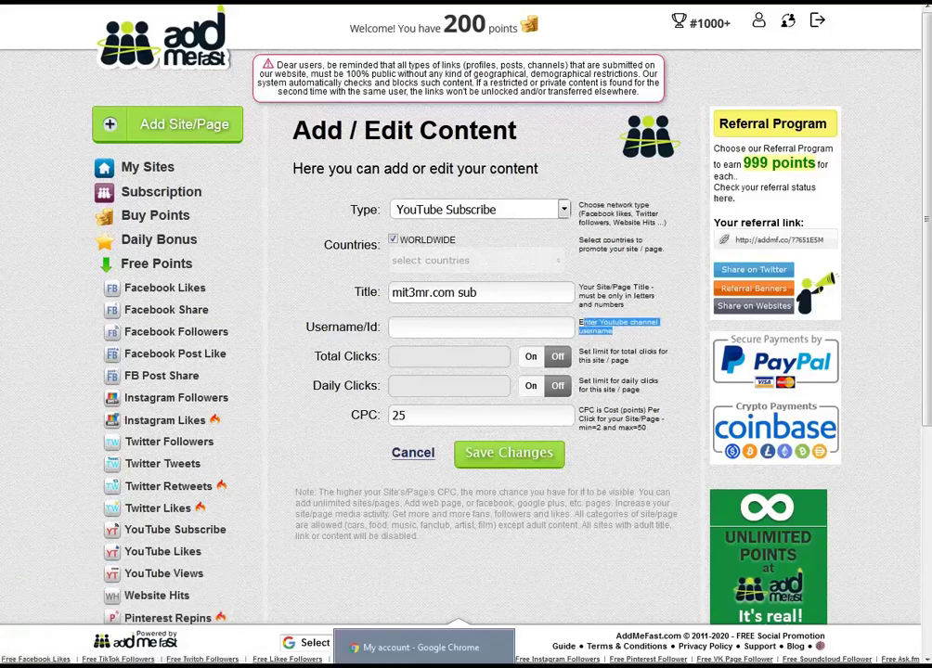
Paste the YouTube channel's URL from Chrome into Username/Id and select the CPC value 25.
left_click(421, 647)
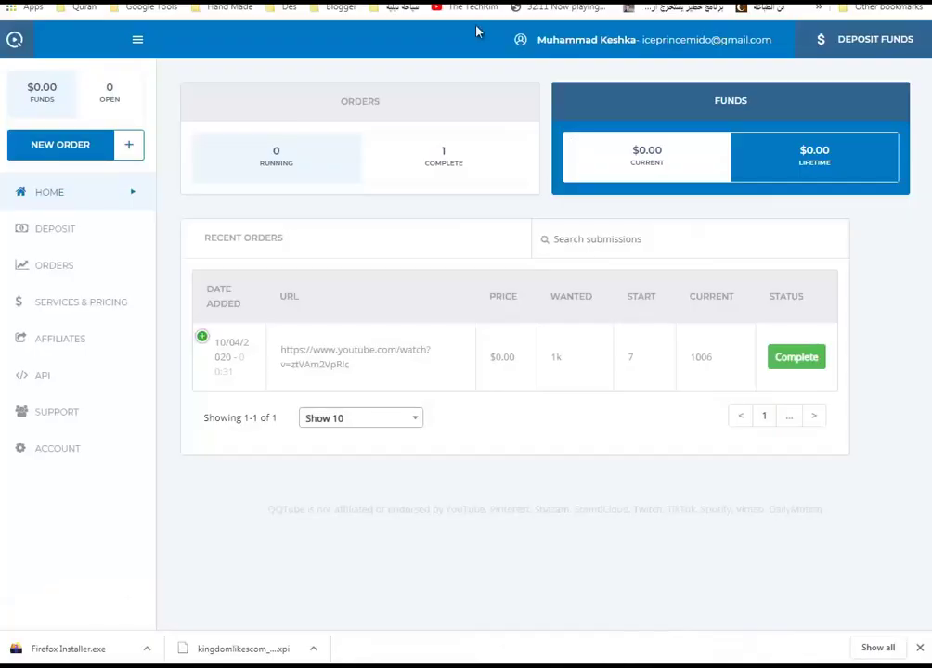
key("ctrl+Tab")
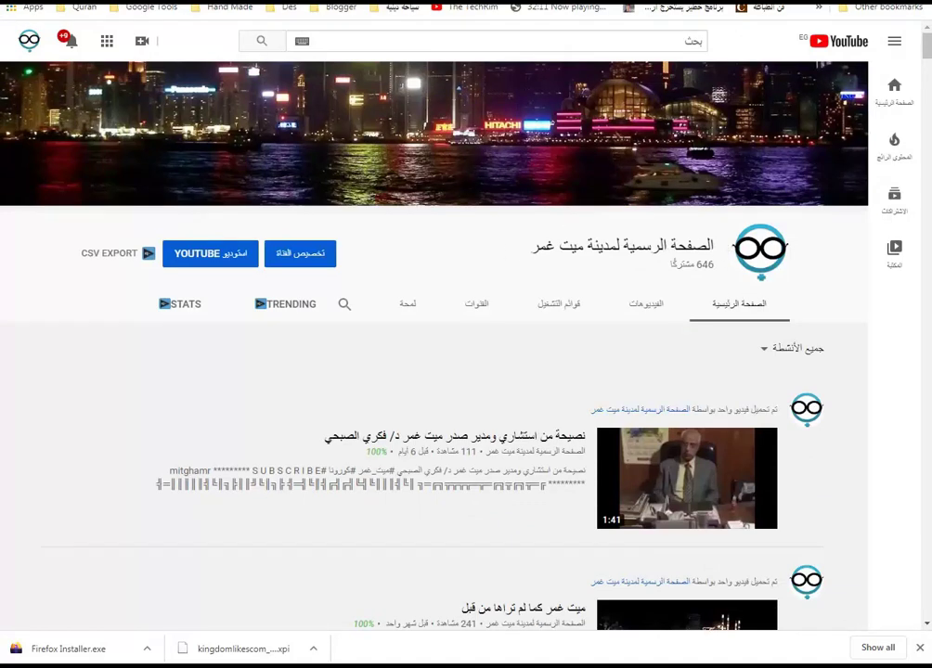
right_click(147, 2)
left_click(181, 33)
key("alt+Tab")
left_click(443, 328)
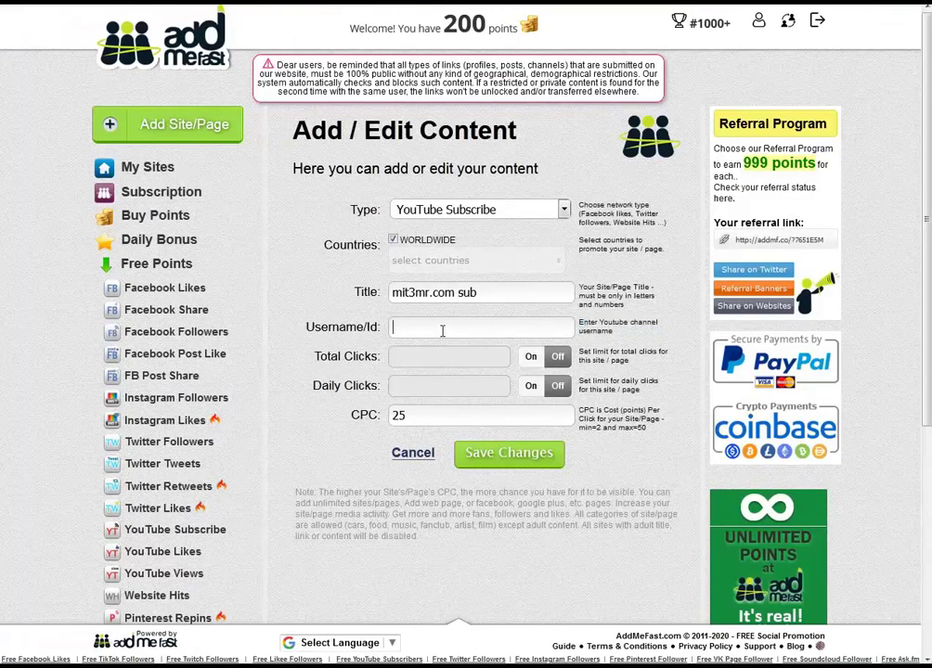
key("ctrl+v")
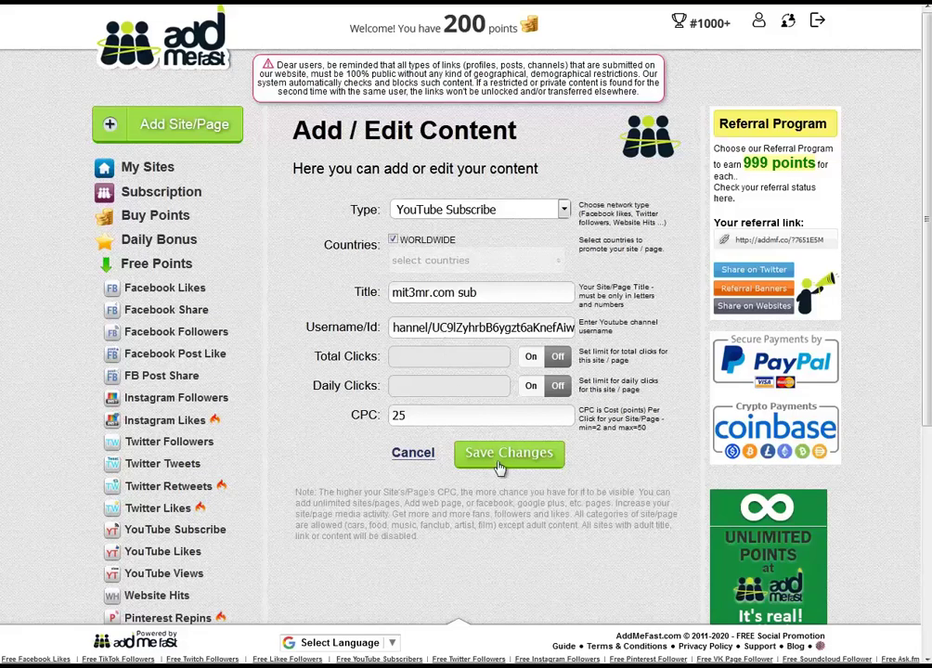
left_click_drag(442, 420, 354, 415)
Enter CPC 14 for the 'mit3mr.com sub' YouTube Subscribe campaign, submit, and open the YouTube account menu.
type("14")
left_click(537, 459)
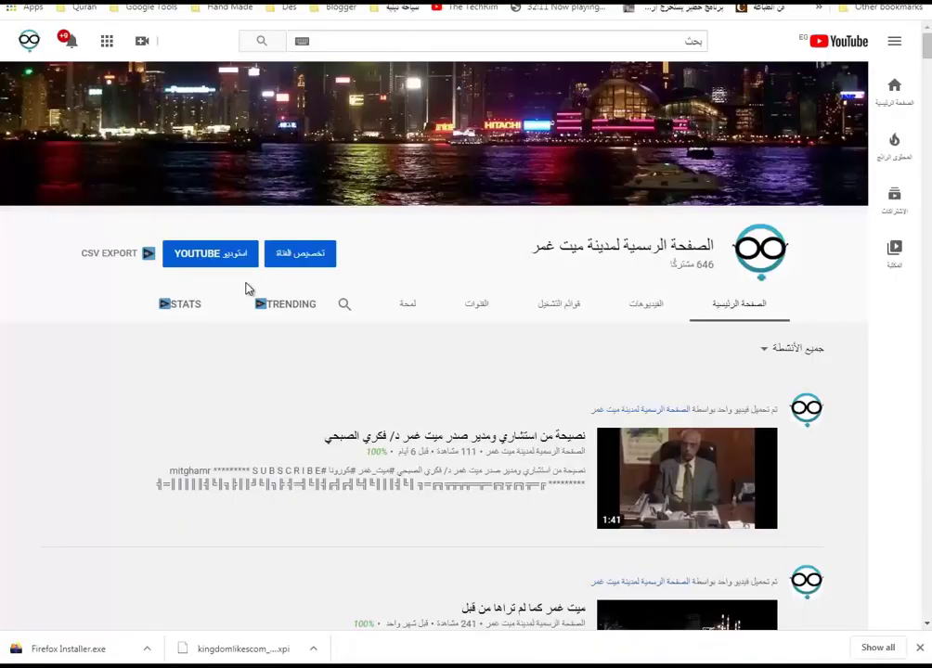
left_click(29, 41)
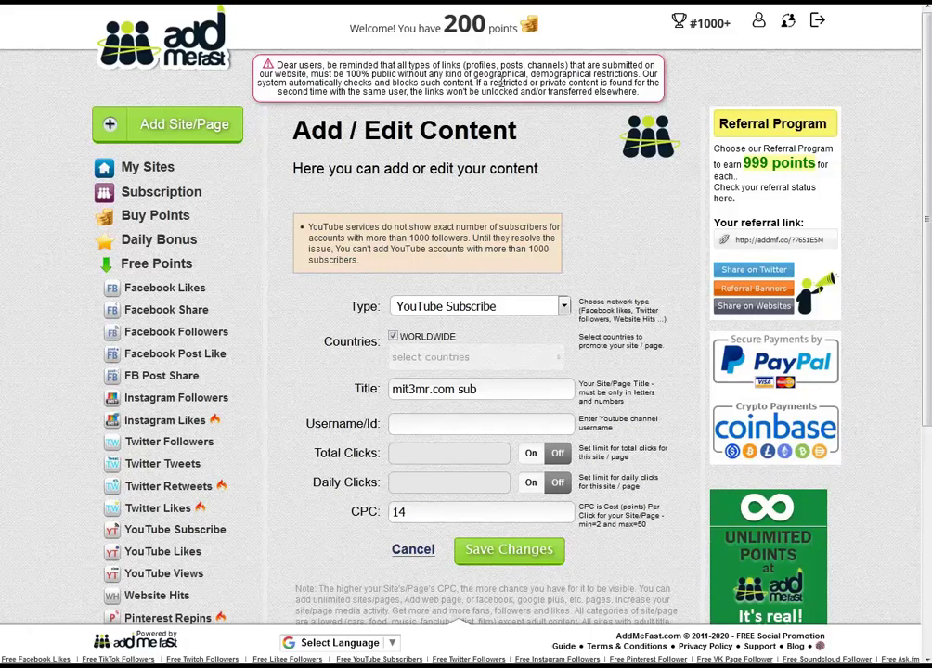
Read the public-links warning and the 1000-subscriber limit notice; the channel has 646 subscribers.
left_click_drag(421, 63, 567, 66)
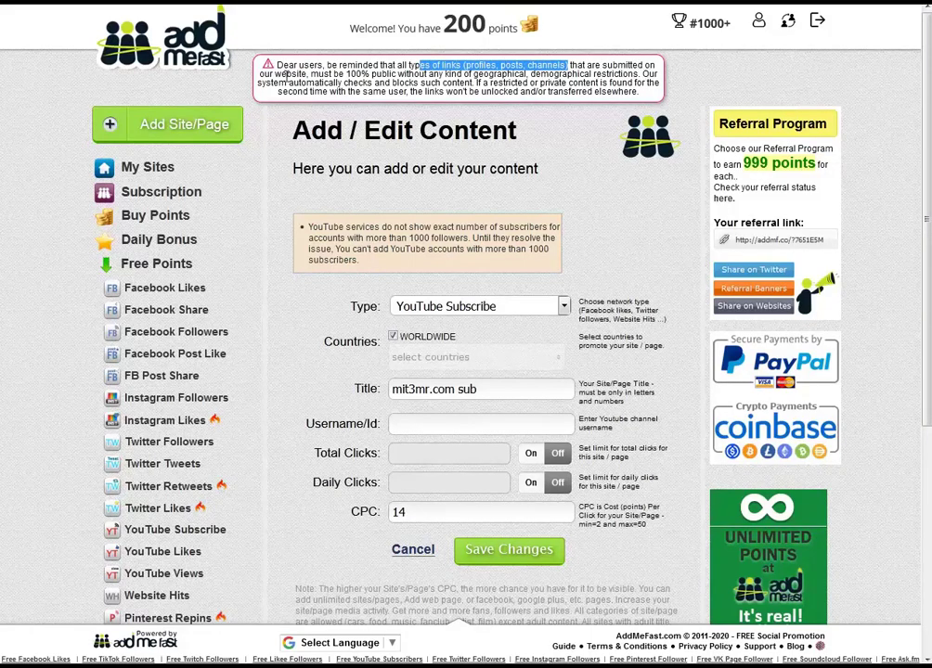
left_click_drag(347, 77, 548, 74)
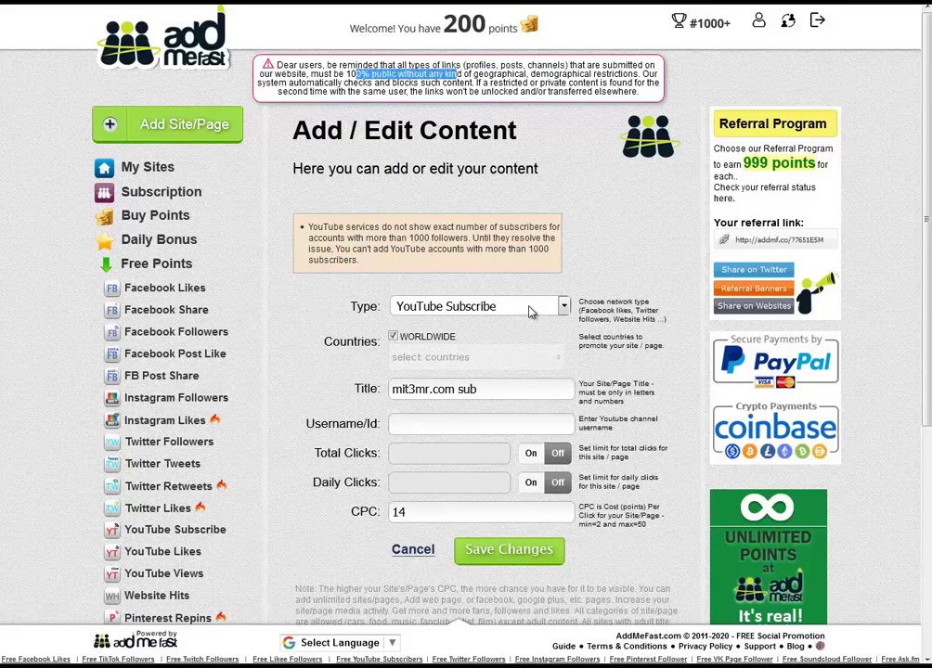
left_click(440, 268)
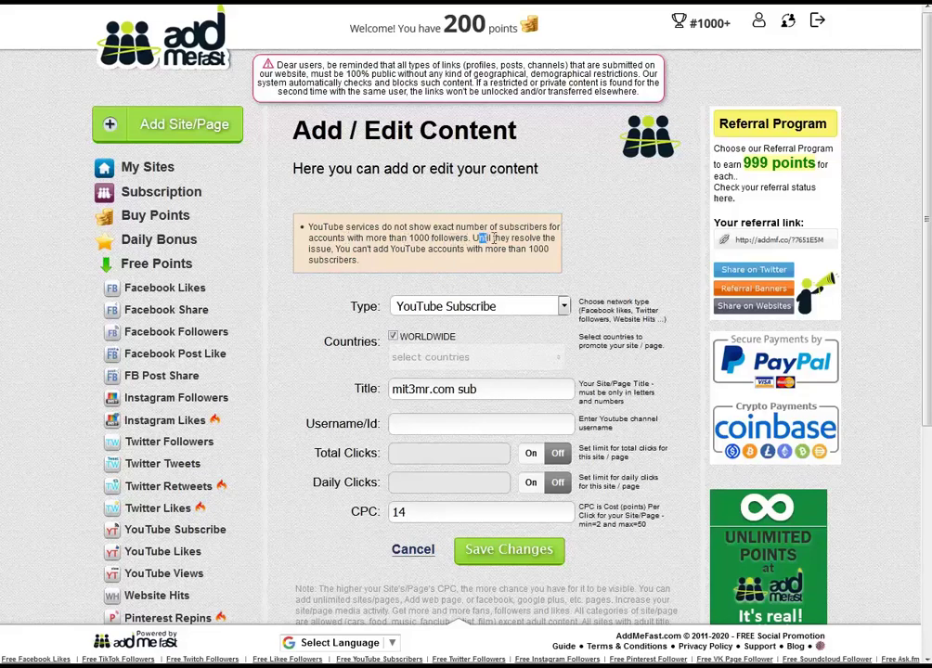
left_click_drag(492, 239, 545, 238)
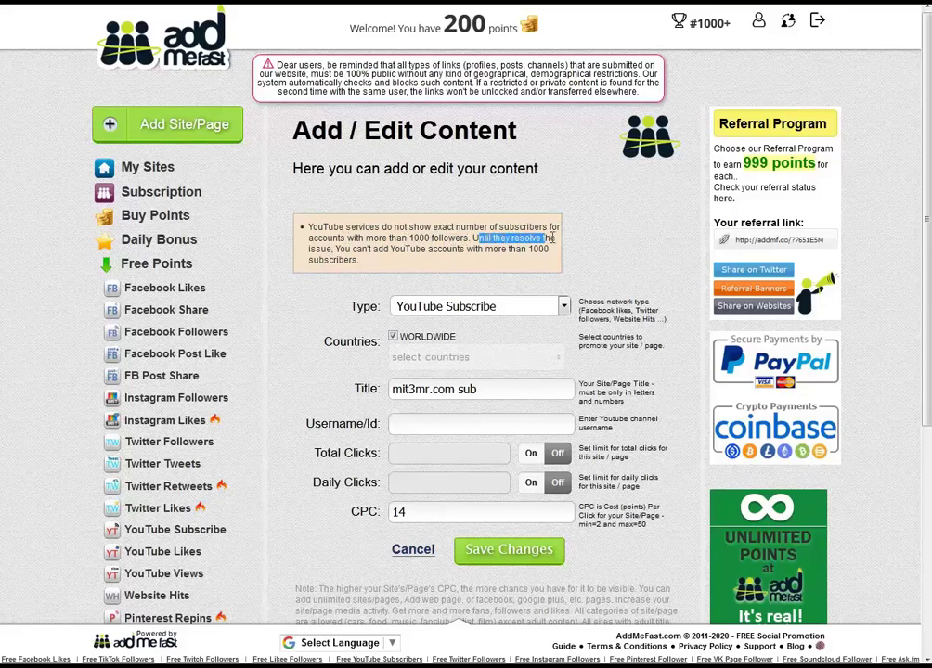
left_click_drag(369, 248, 549, 249)
double_click(332, 260)
left_click(408, 283)
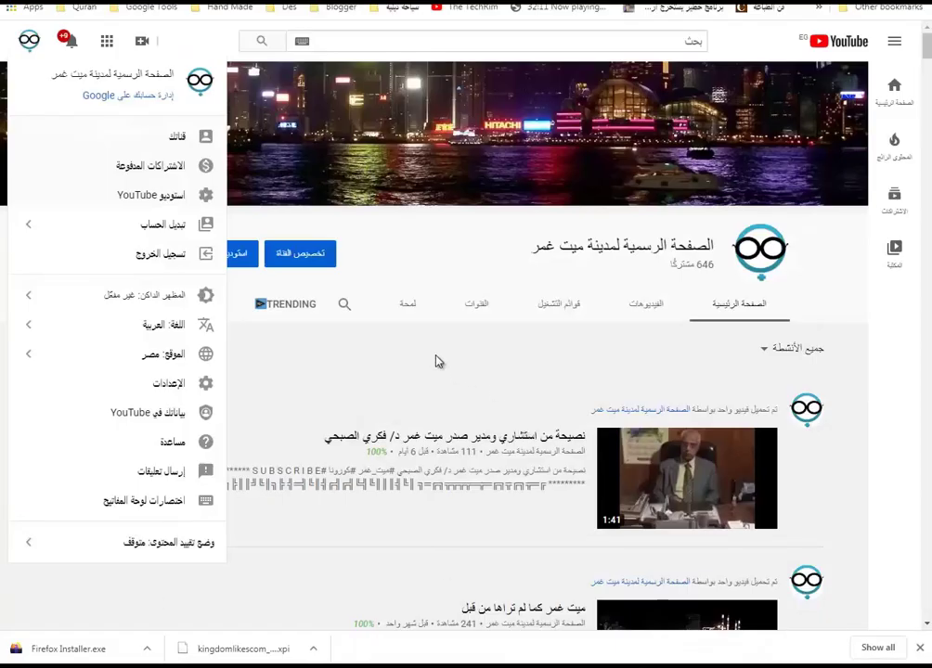
Copy the YouTube channel address into the campaign's Username/Id field and save the campaign.
left_click(438, 363)
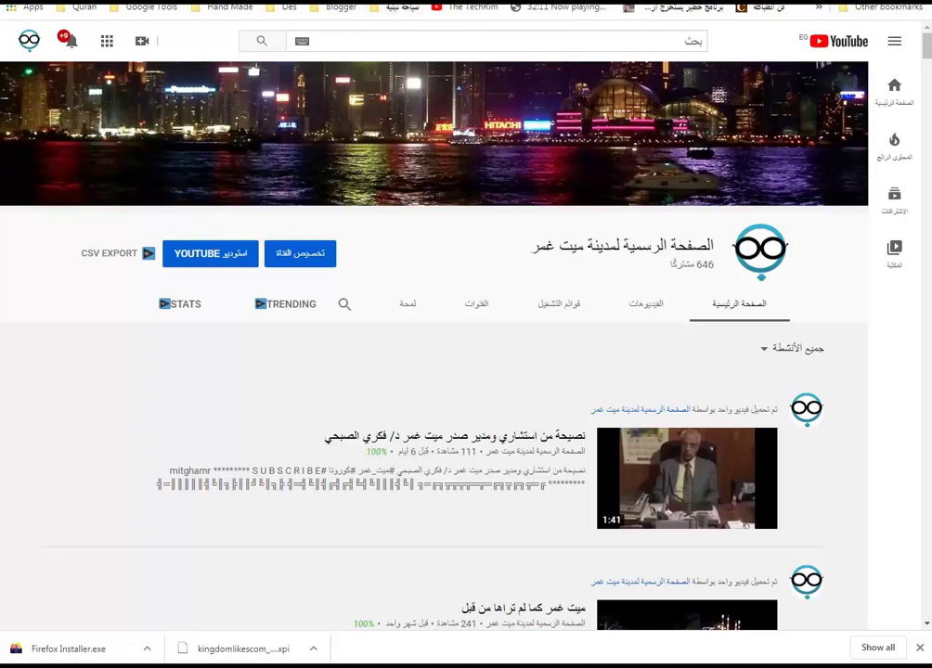
right_click(288, 7)
left_click(328, 41)
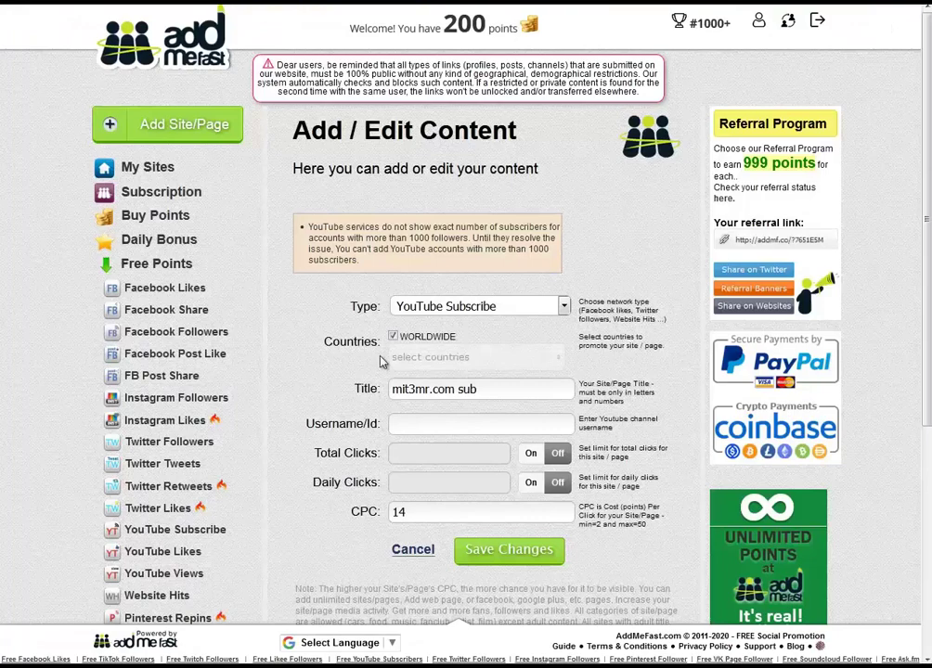
left_click(452, 424)
key("ctrl+v")
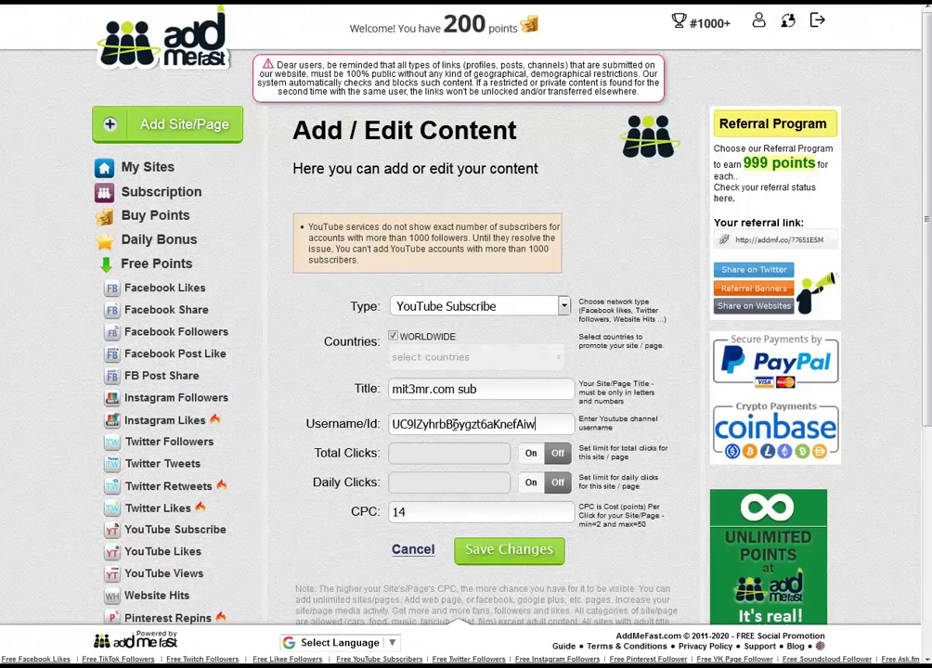
left_click(509, 556)
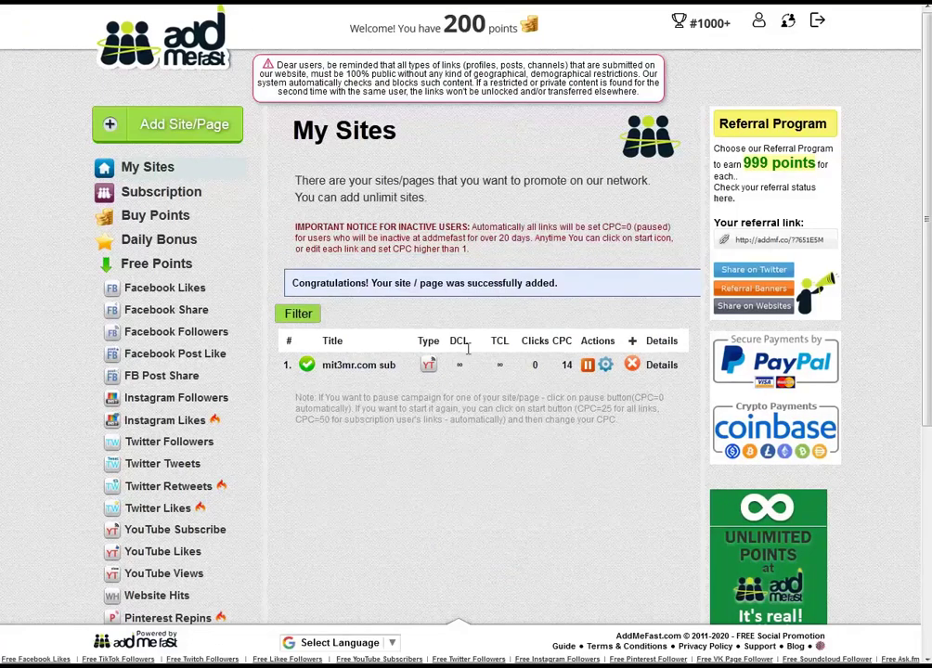
Confirm the success message and check 'mit3mr.com sub' is listed at CPC 14 with 0 clicks.
left_click_drag(560, 283, 298, 283)
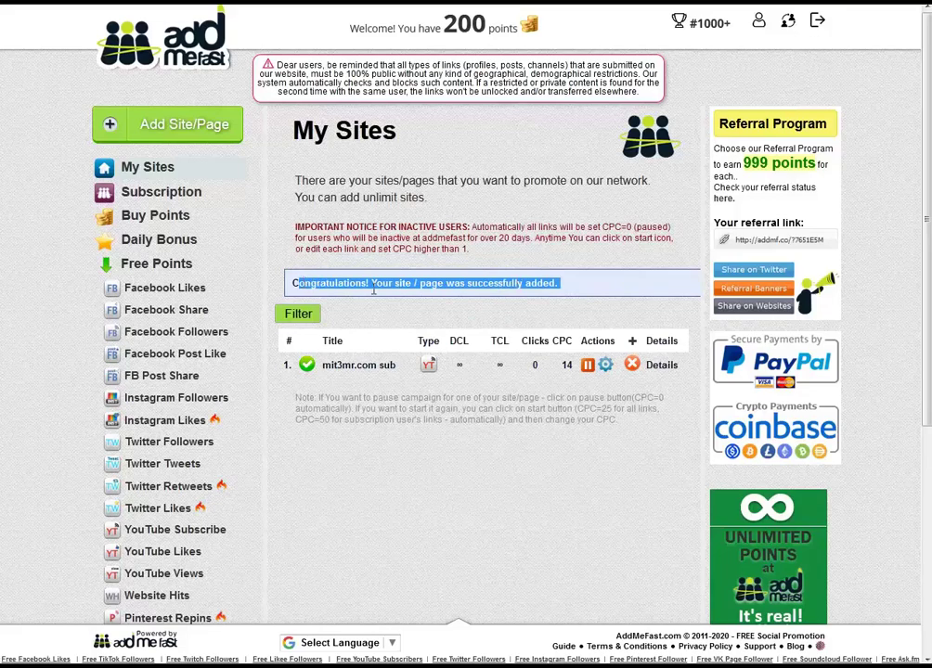
left_click(374, 291)
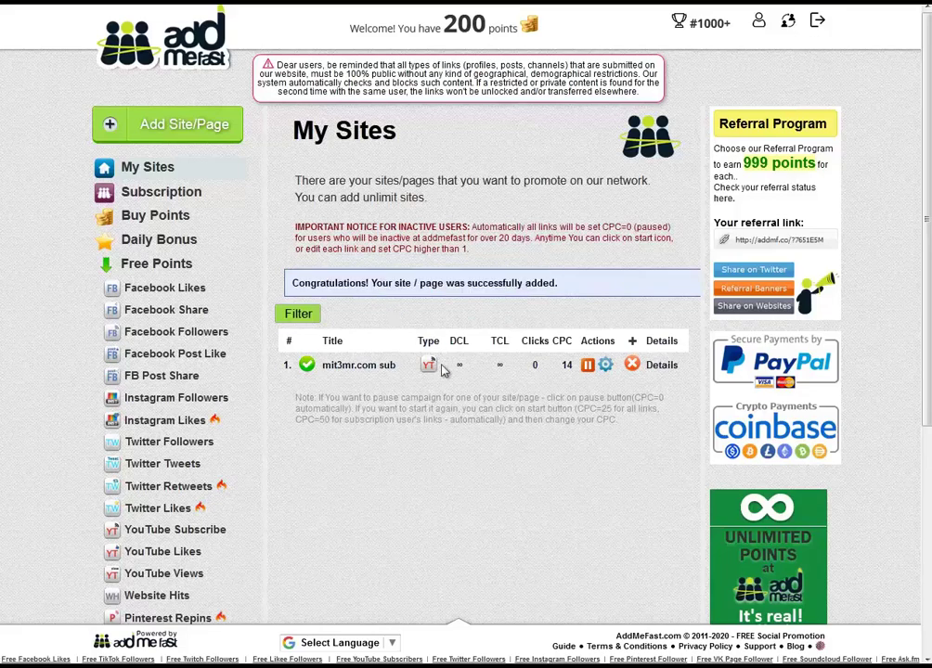
left_click(534, 367)
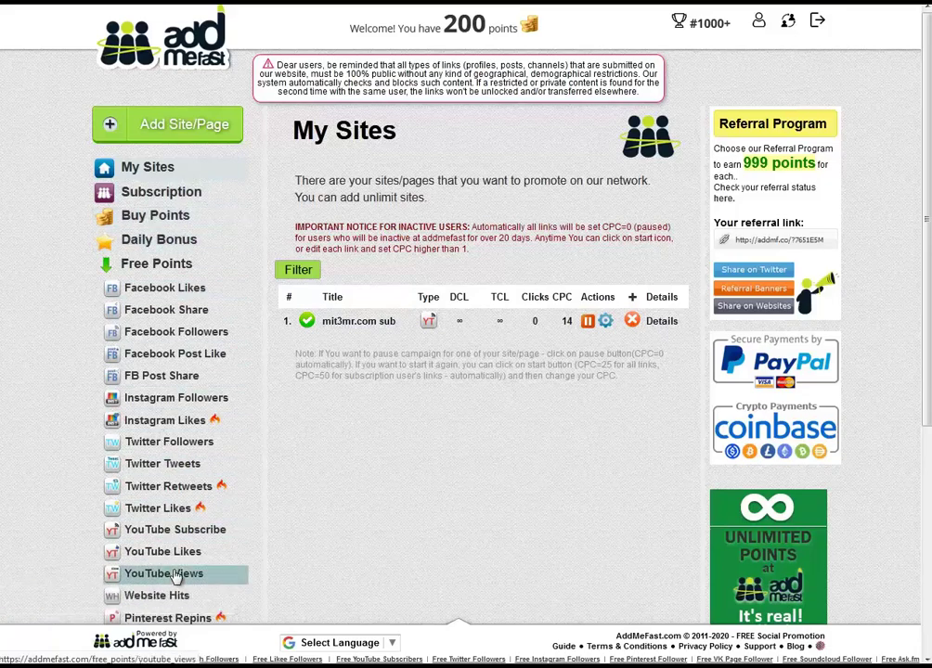
On the YouTube Subscribe earning page, skip the 17-point and 14-point channels.
left_click(169, 536)
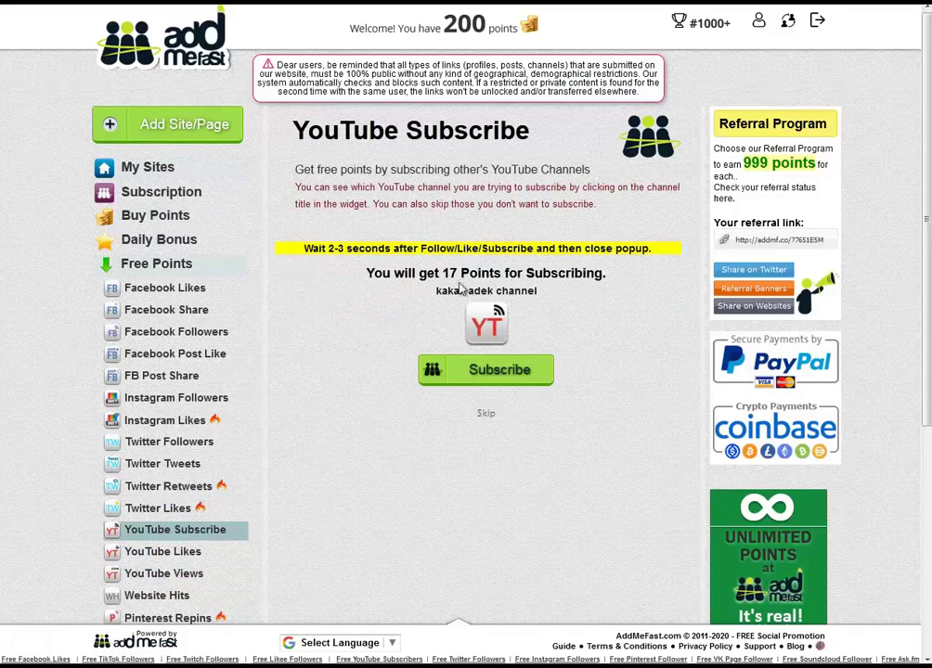
double_click(443, 273)
left_click(486, 414)
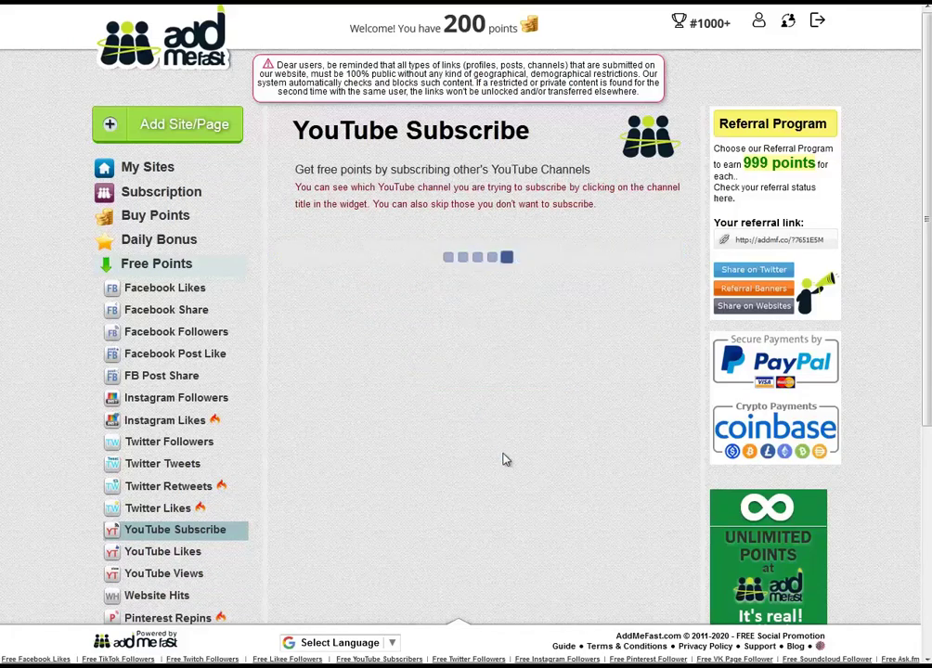
double_click(450, 273)
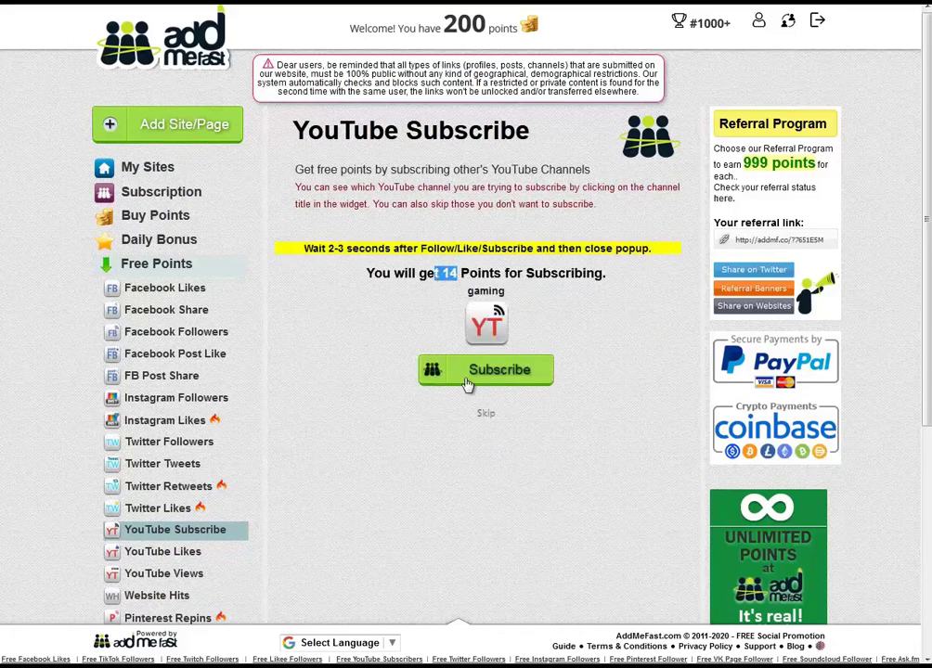
left_click(486, 416)
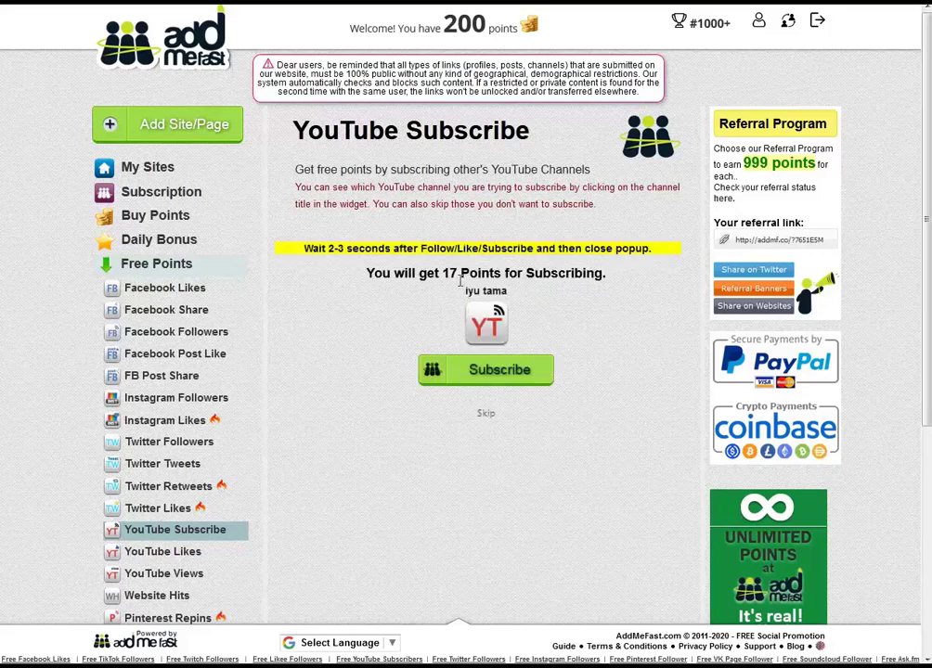
left_click_drag(457, 273, 450, 273)
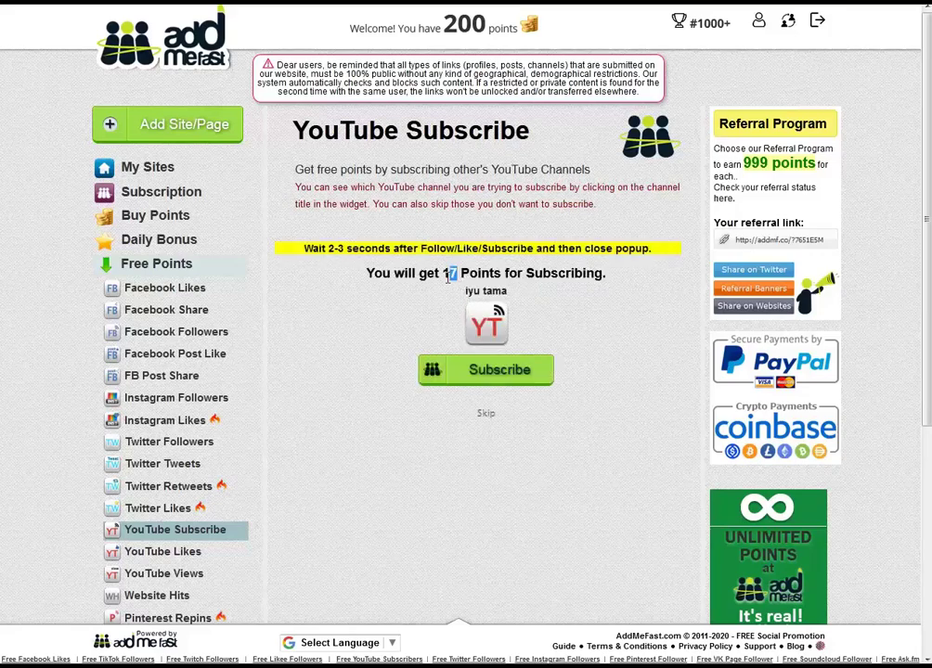
Try subscribing to the PomPom Slime channel and sign in to YouTube when prompted.
left_click(491, 371)
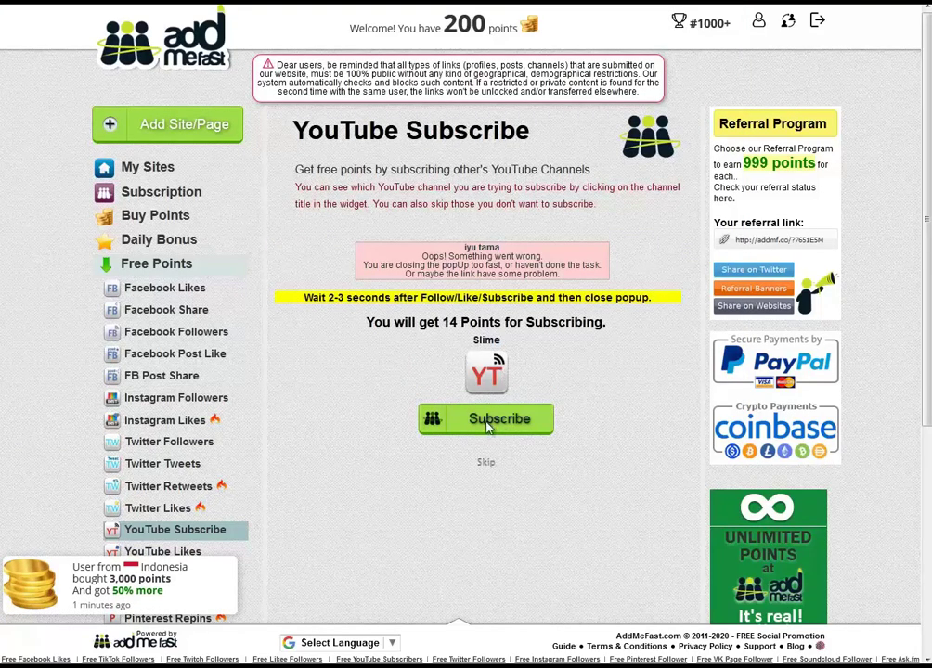
left_click(490, 422)
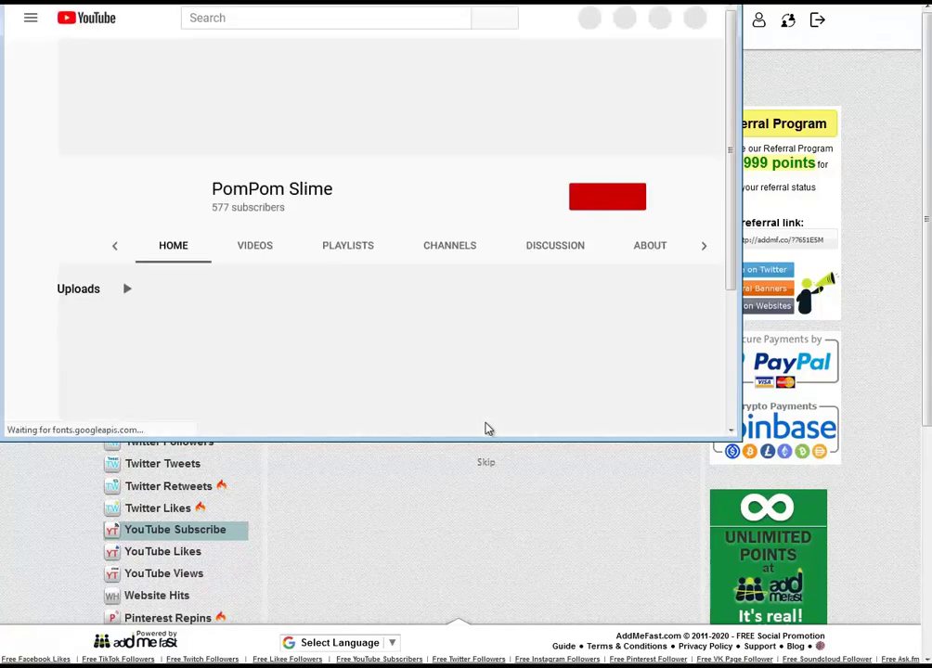
left_click(611, 192)
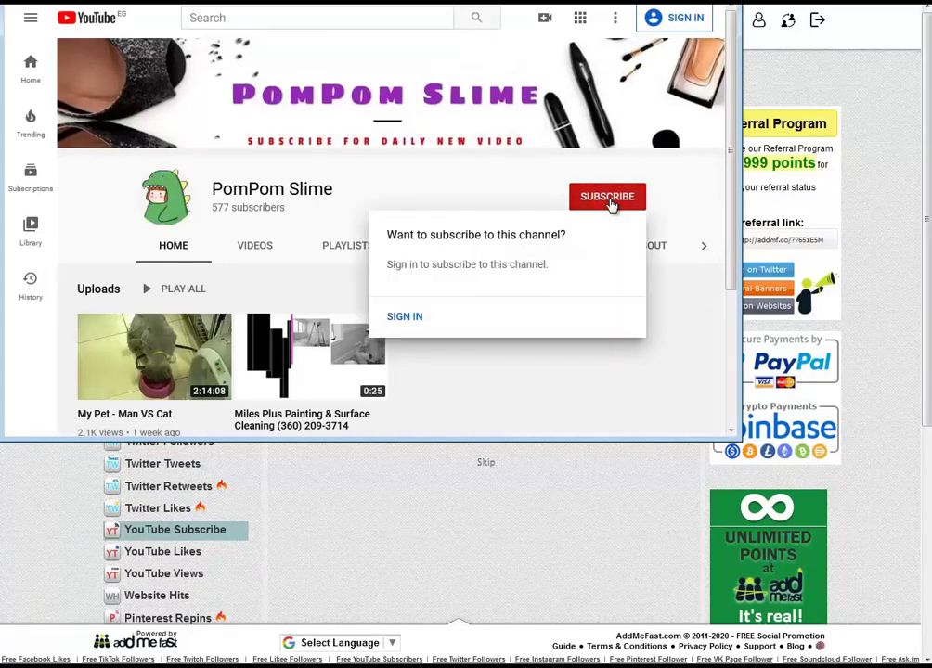
left_click(420, 318)
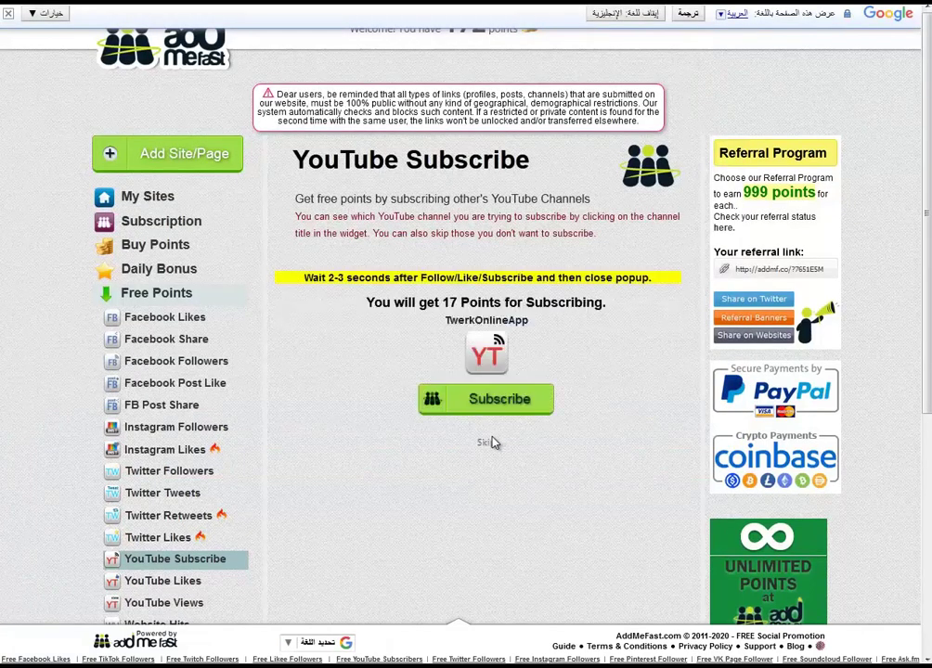
Subscribe to TwerkOnlineApp for 17 points and confirm the points were credited.
double_click(450, 303)
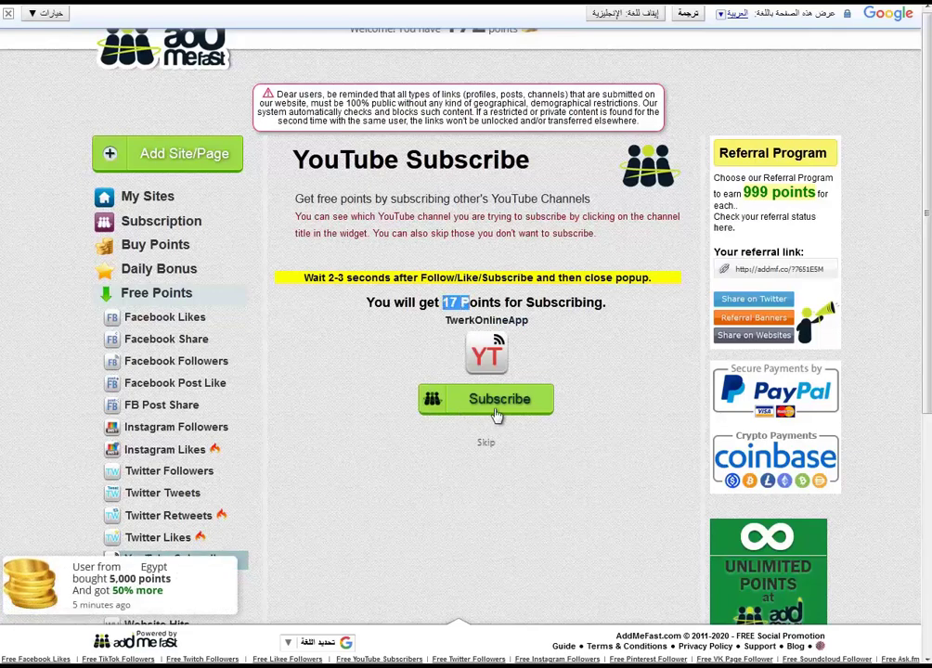
left_click(492, 398)
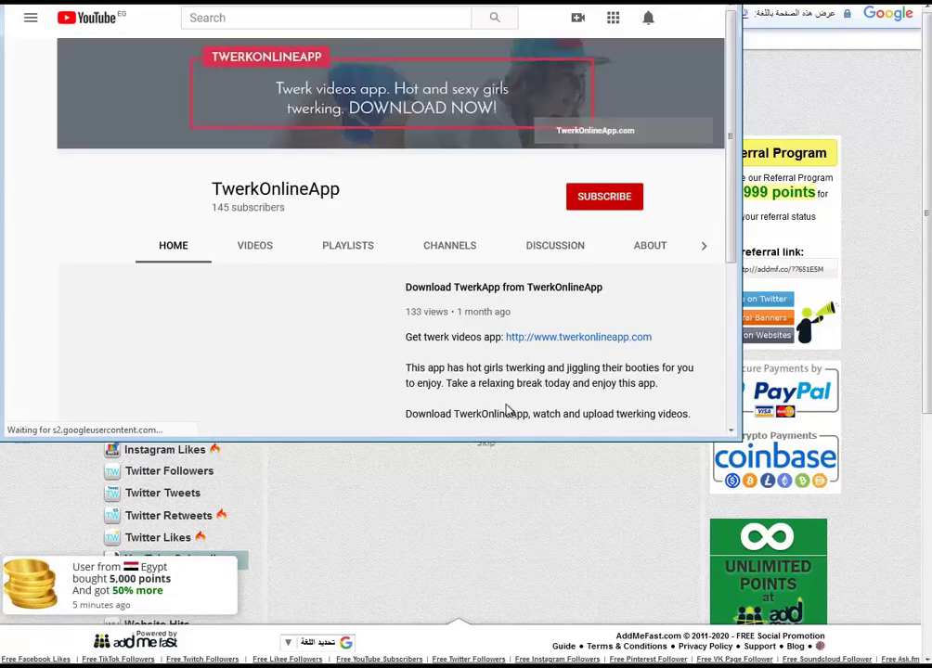
left_click(608, 200)
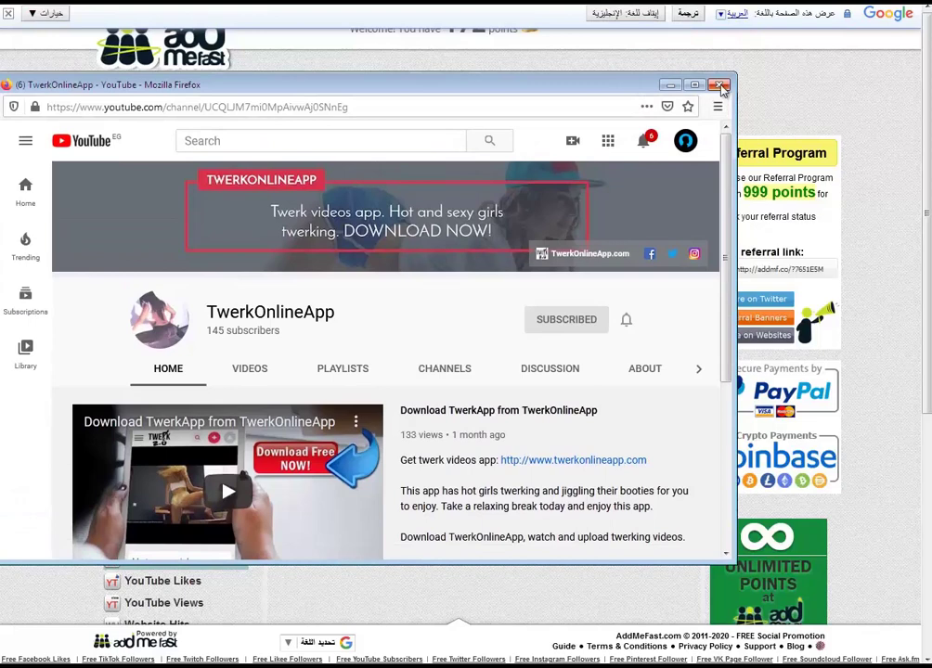
left_click(723, 86)
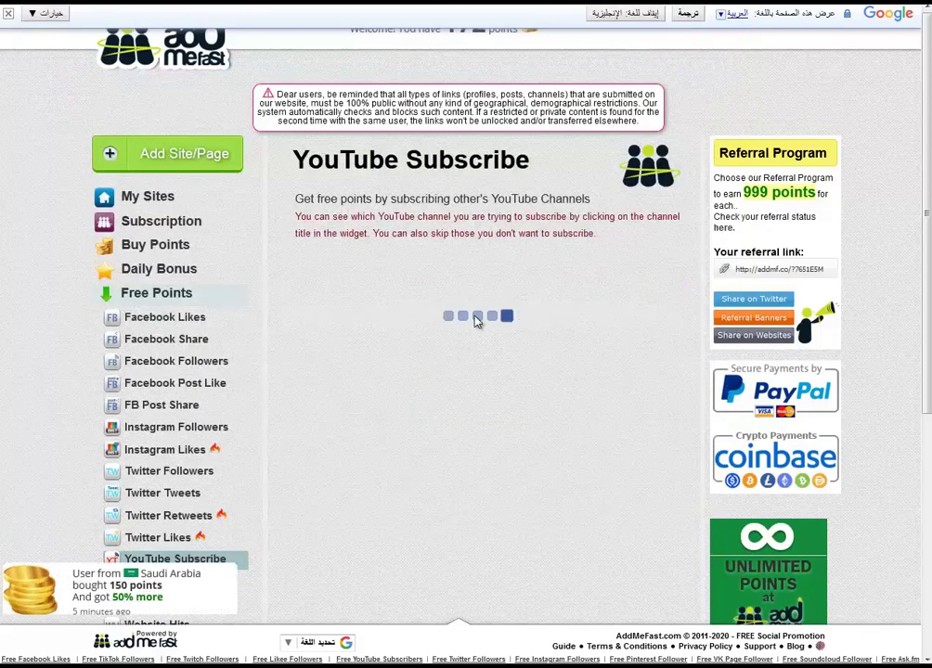
left_click_drag(463, 286, 546, 307)
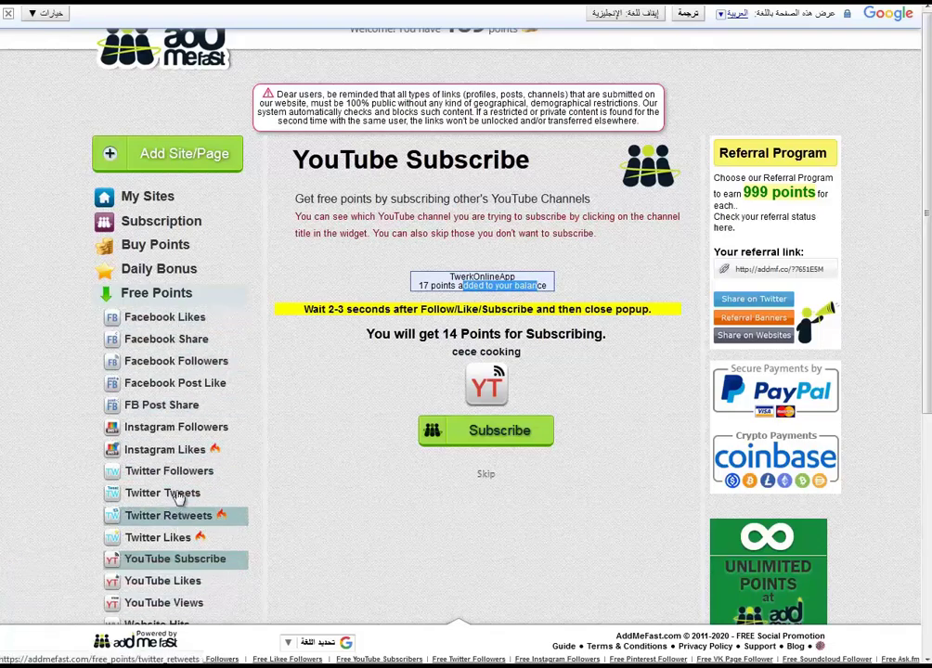
left_click(178, 428)
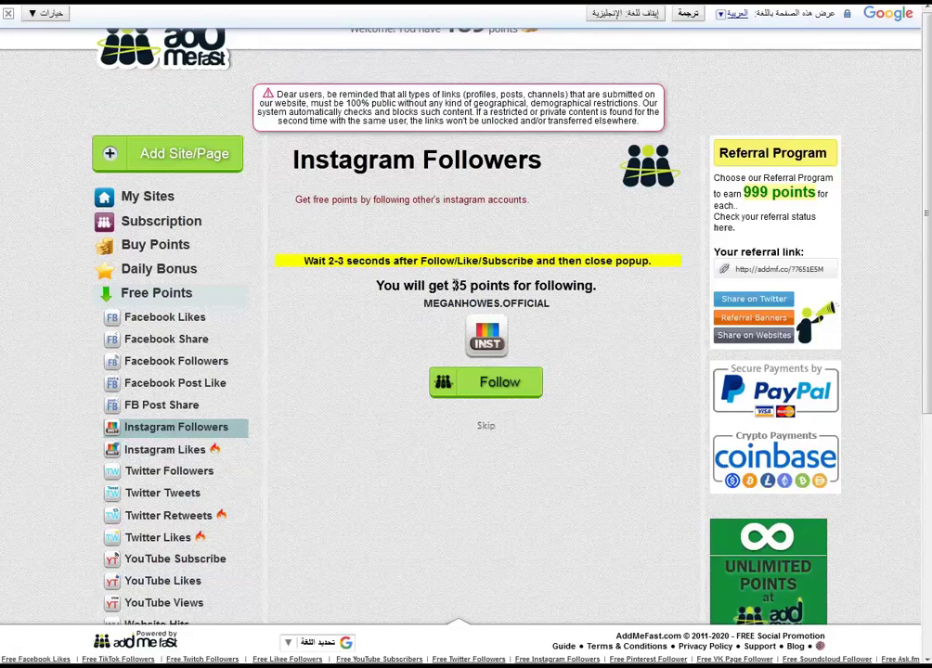
Follow the offered Instagram account to earn 35 points and confirm the credit.
left_click_drag(464, 285, 428, 286)
left_click(499, 386)
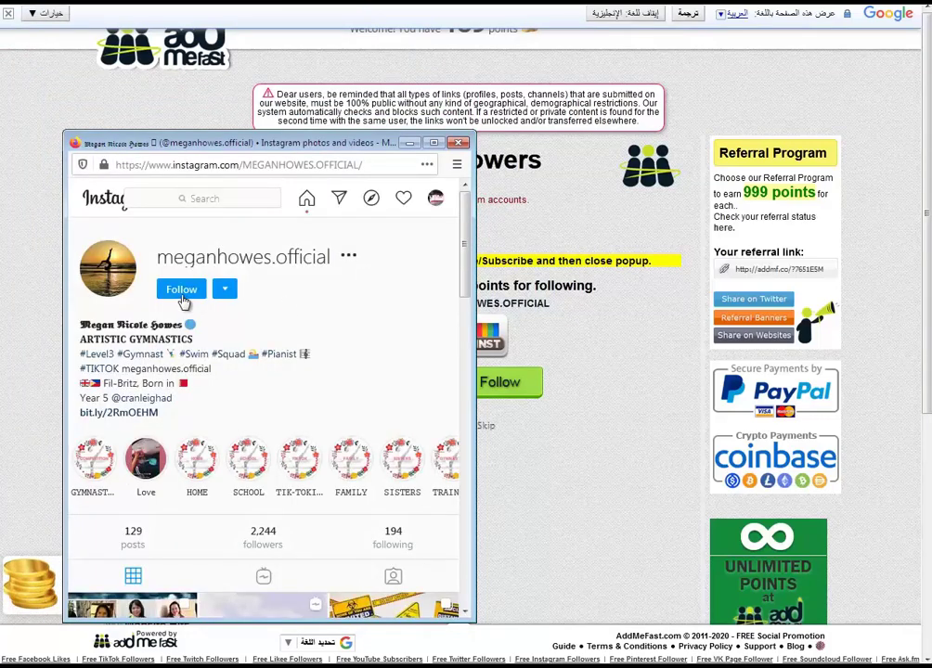
left_click(177, 293)
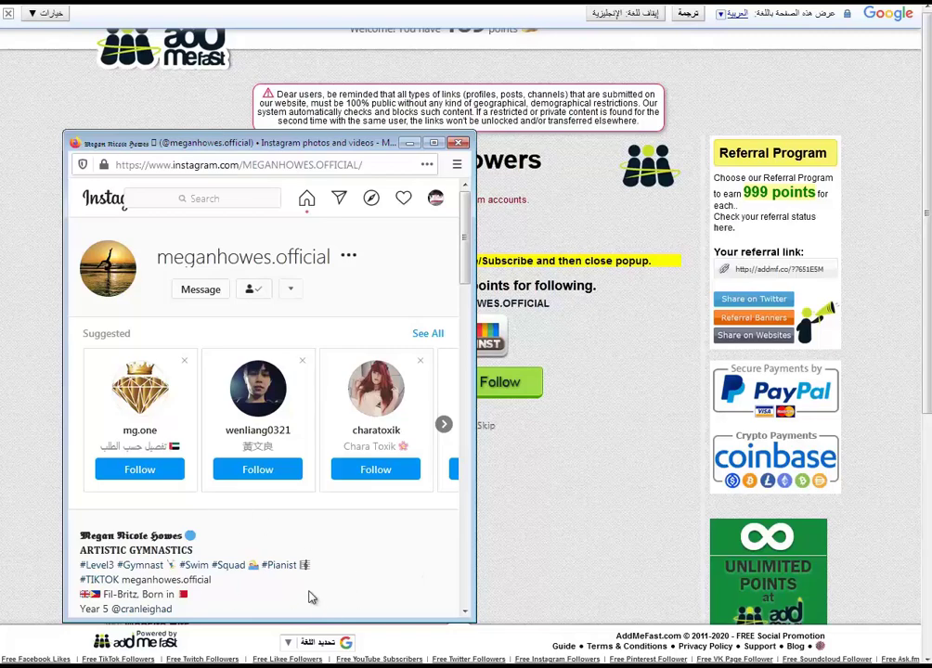
left_click(458, 142)
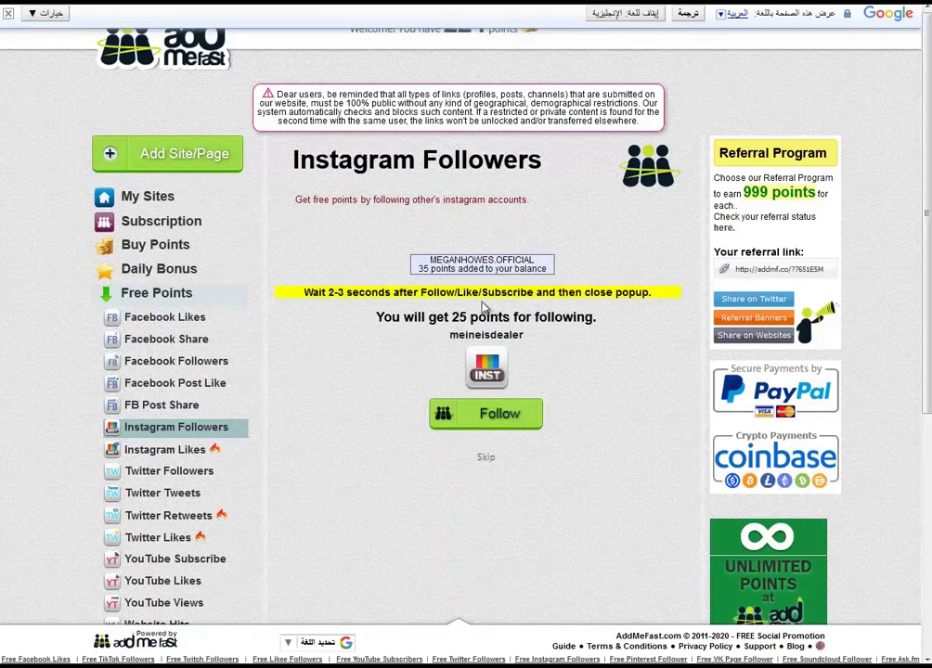
left_click_drag(420, 264, 537, 269)
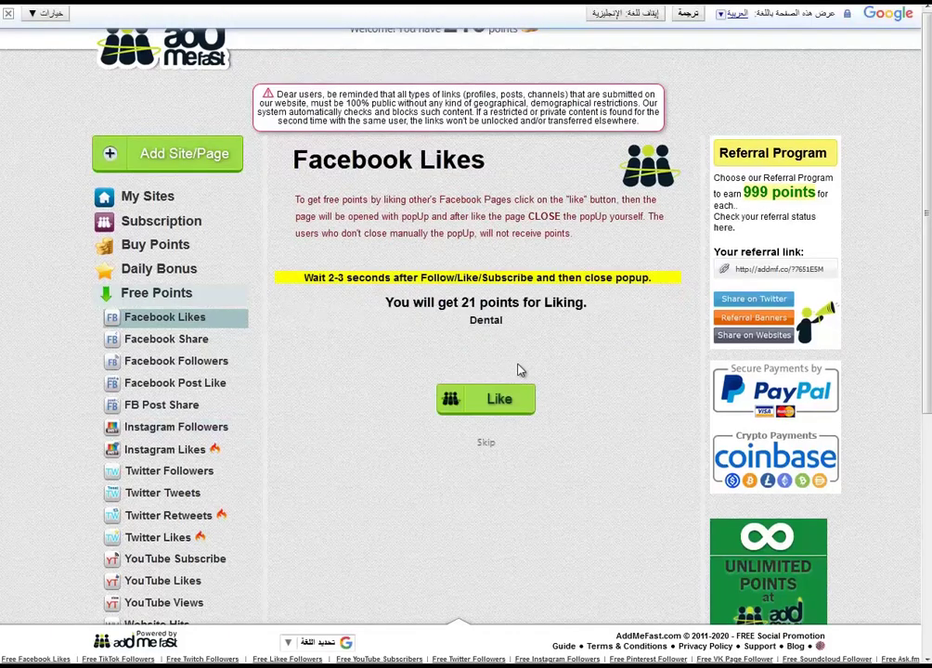
Browse the Facebook Likes, Share and Followers tasks, noting the 21- and 35-point rewards.
left_click_drag(477, 302, 437, 302)
left_click(190, 339)
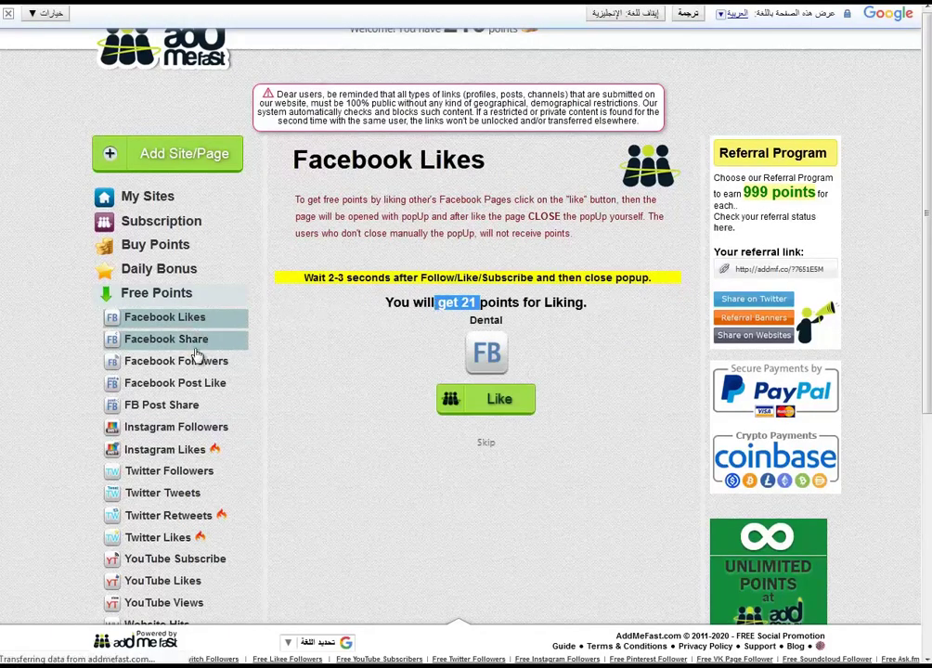
left_click_drag(484, 290, 449, 290)
left_click(213, 370)
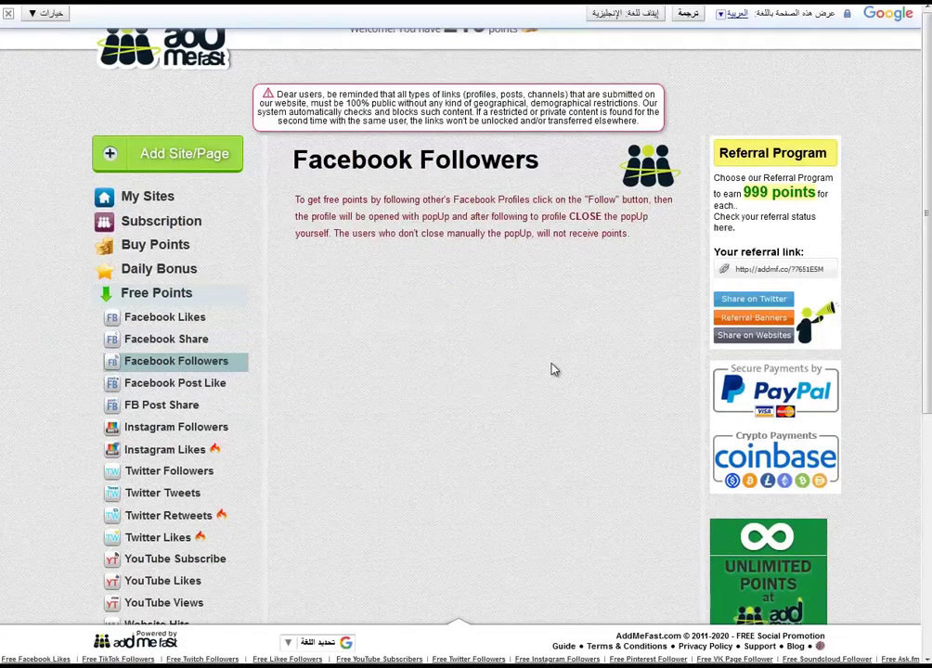
left_click_drag(478, 303, 423, 303)
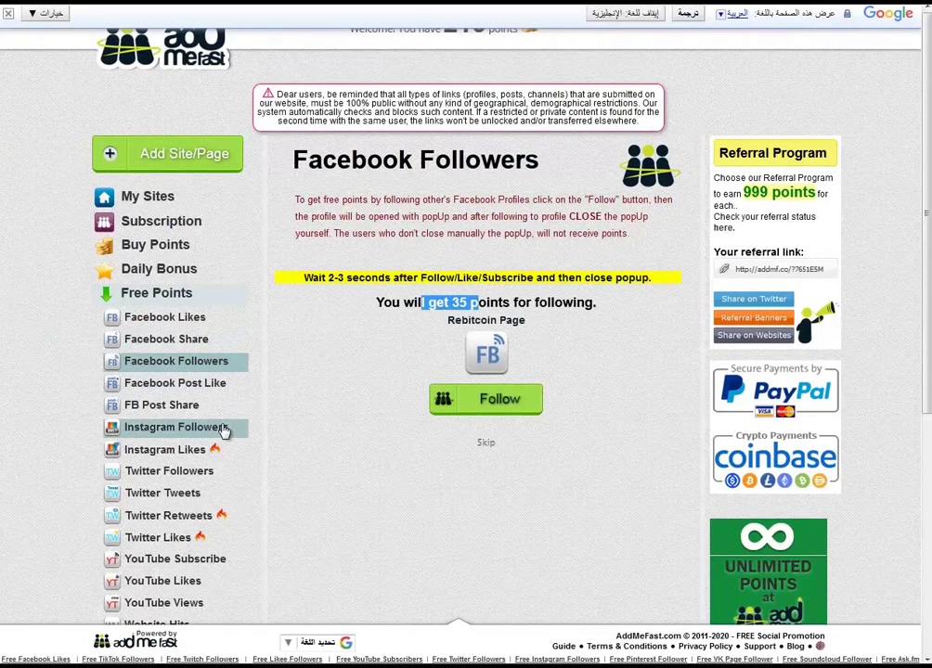
Check the Twitter Followers task, then the Pinterest Repins task offering 7 points.
left_click(190, 473)
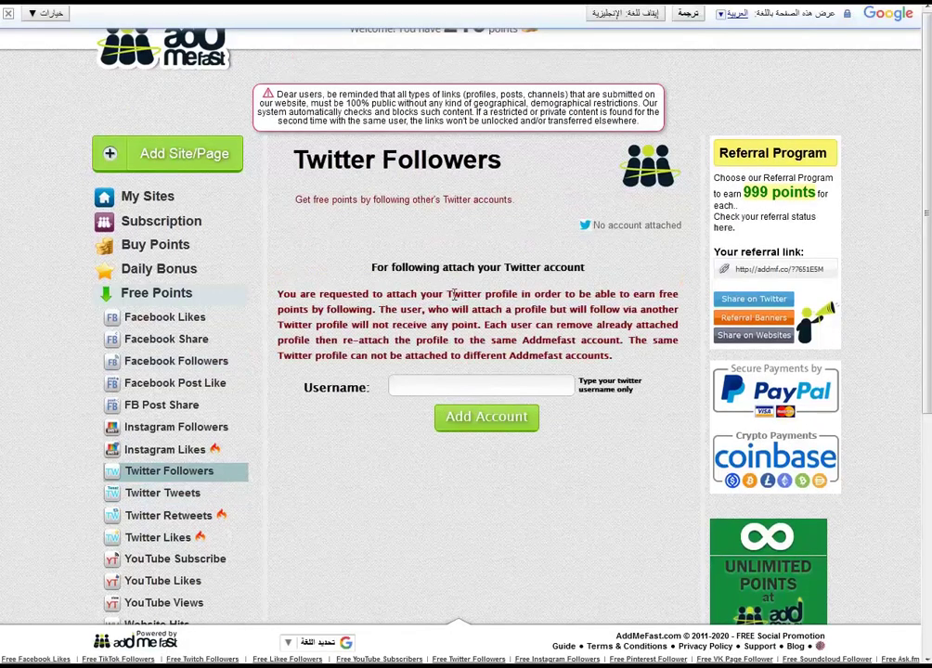
left_click(426, 384)
scroll(270, 520, "down", 3)
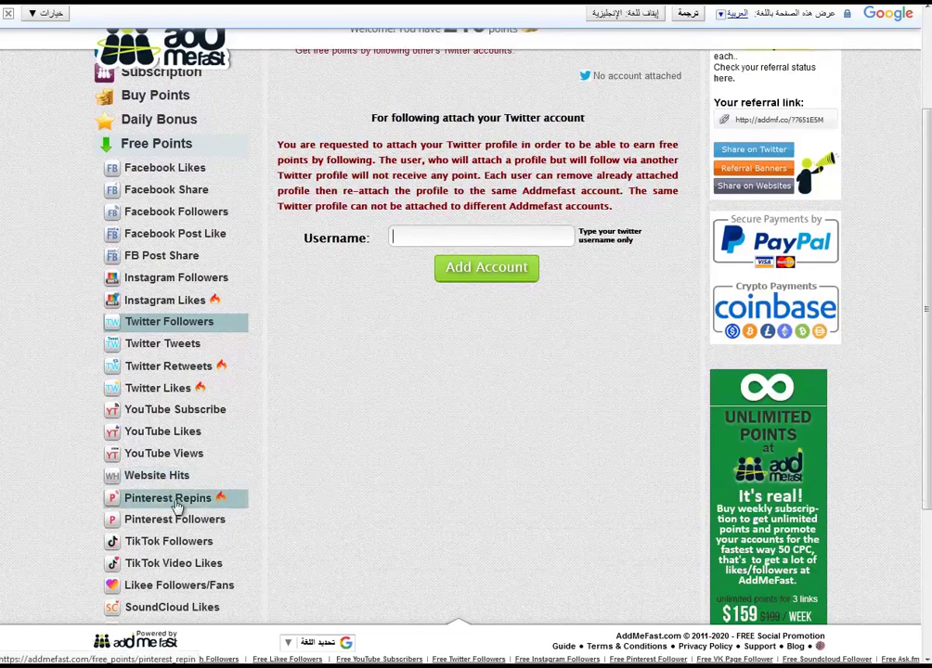
left_click(179, 501)
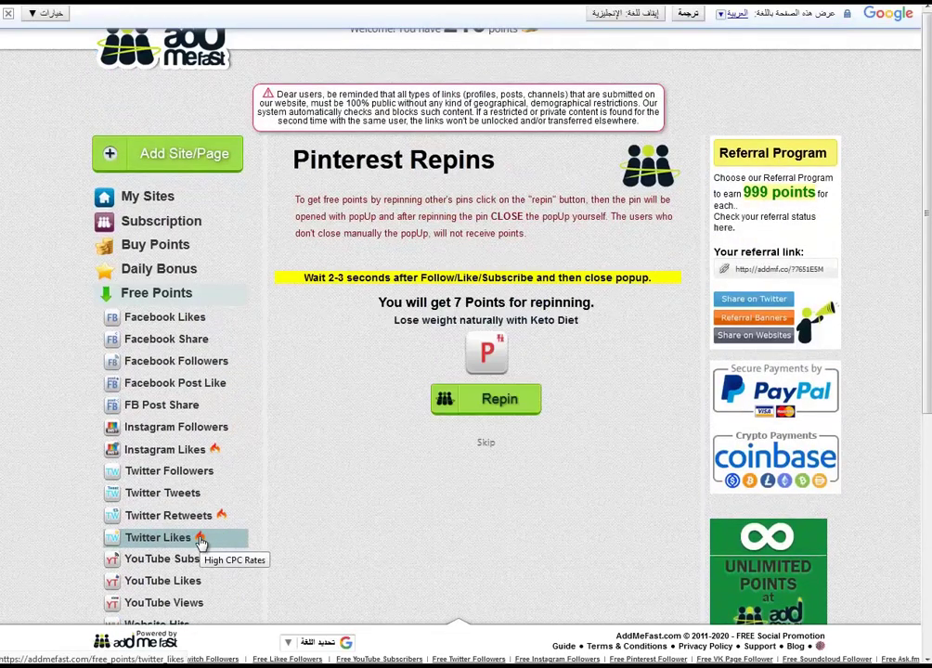
scroll(224, 552, "down", 6)
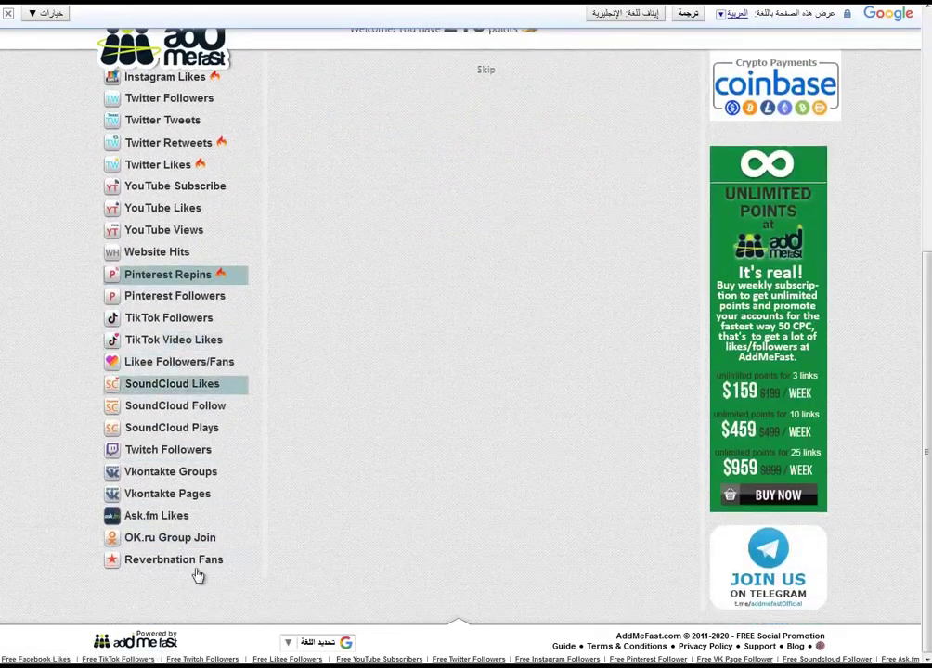
scroll(199, 594, "up", 6)
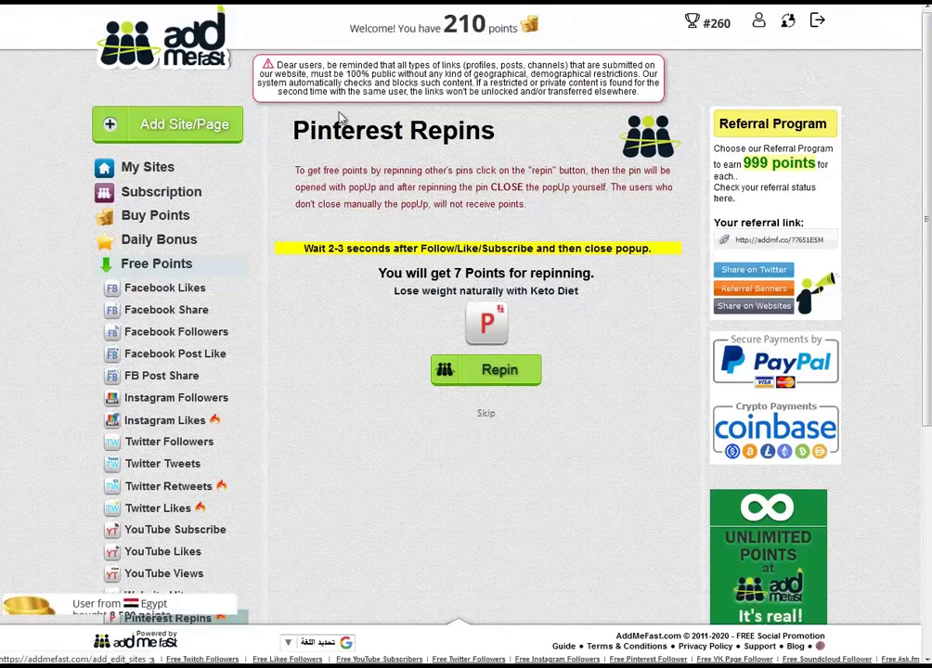
Check My Sites shows 3 clicks on 'mit3mr.com sub', dismiss the translation bar, open a new tab.
left_click(159, 171)
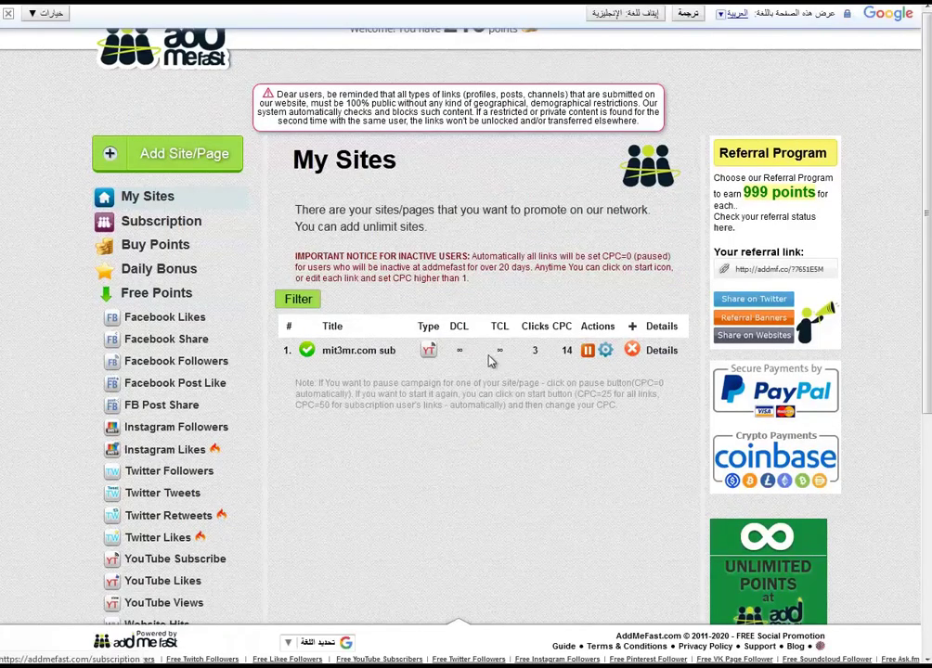
double_click(535, 351)
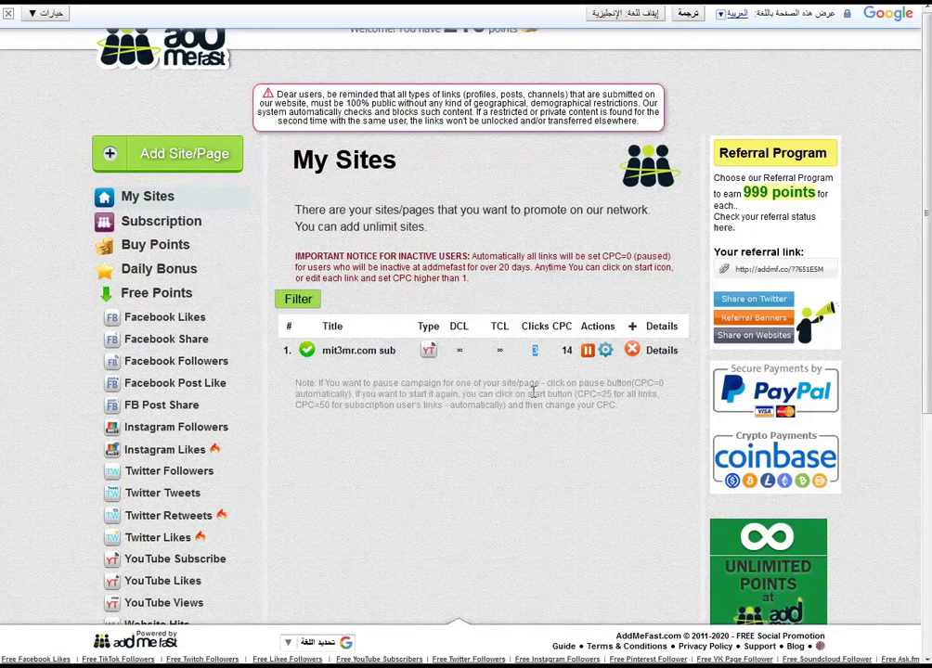
left_click(7, 13)
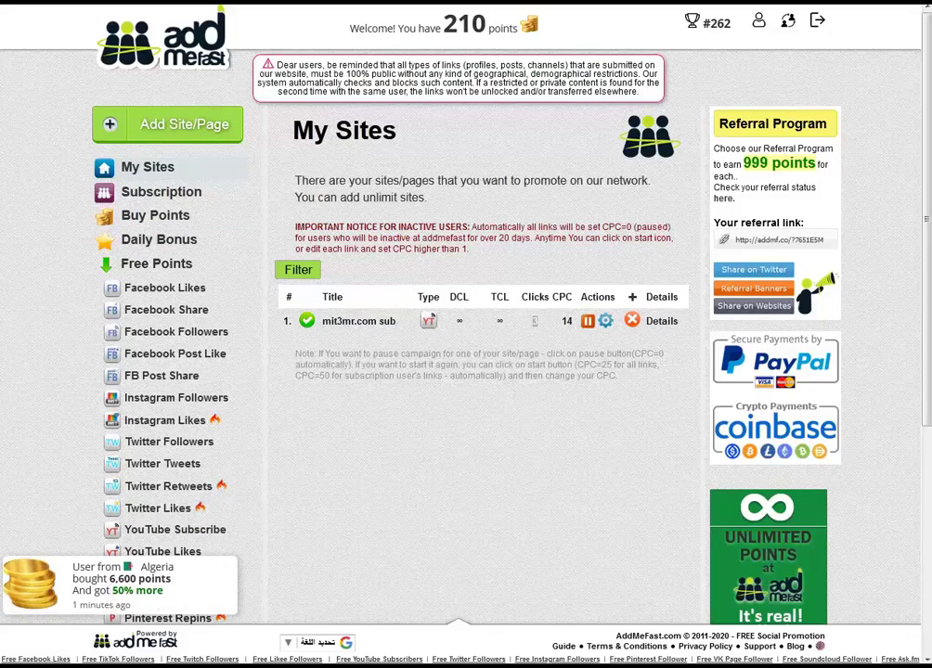
key("ctrl+t")
Search for 'kingdom' and go to kingdomlikes.com via the address bar suggestion.
type("k")
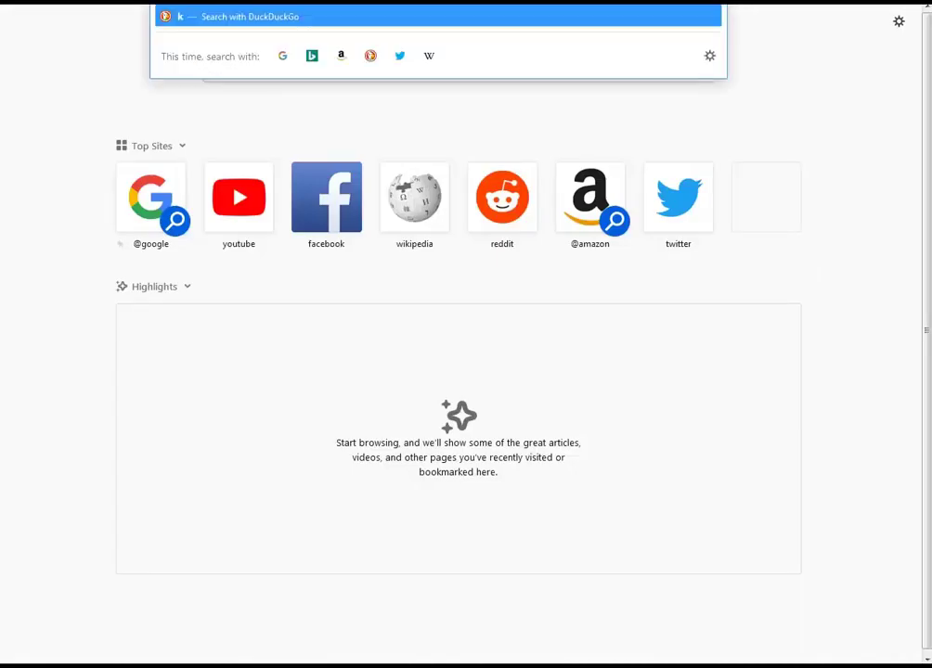
type("ing")
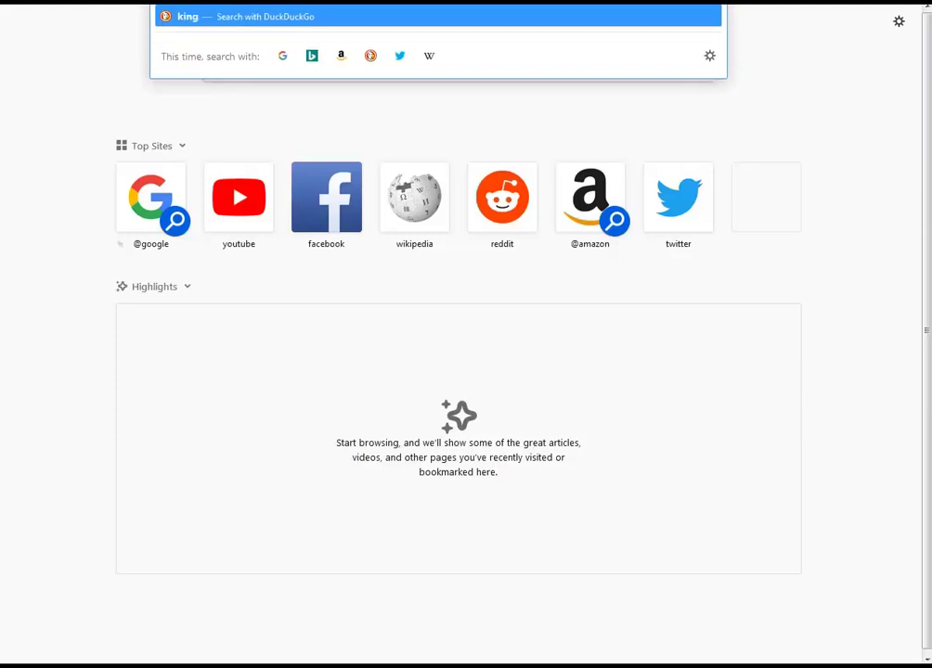
type("dom")
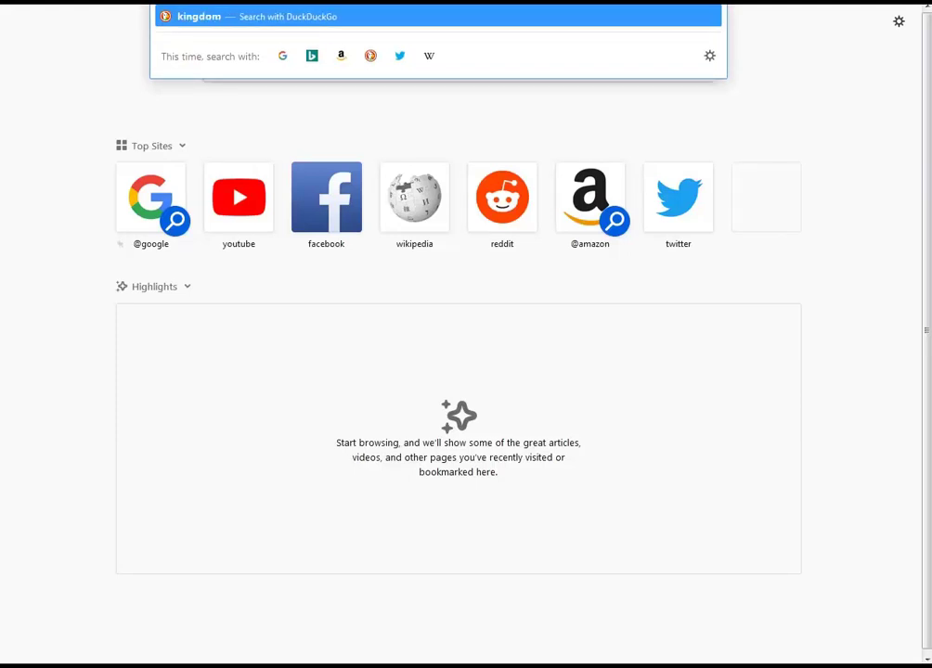
key("Return")
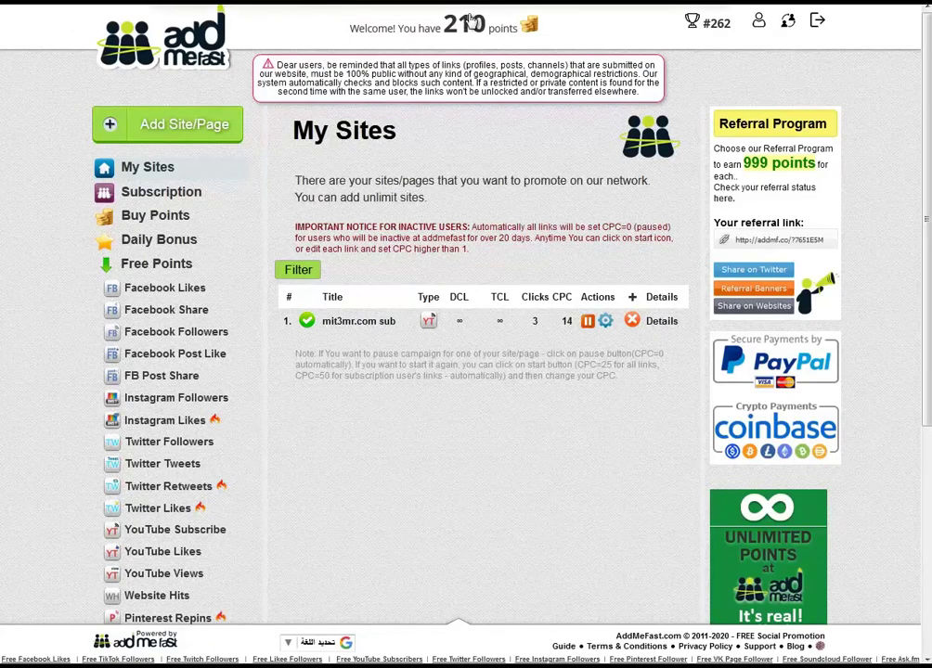
key("ctrl+l")
type("k")
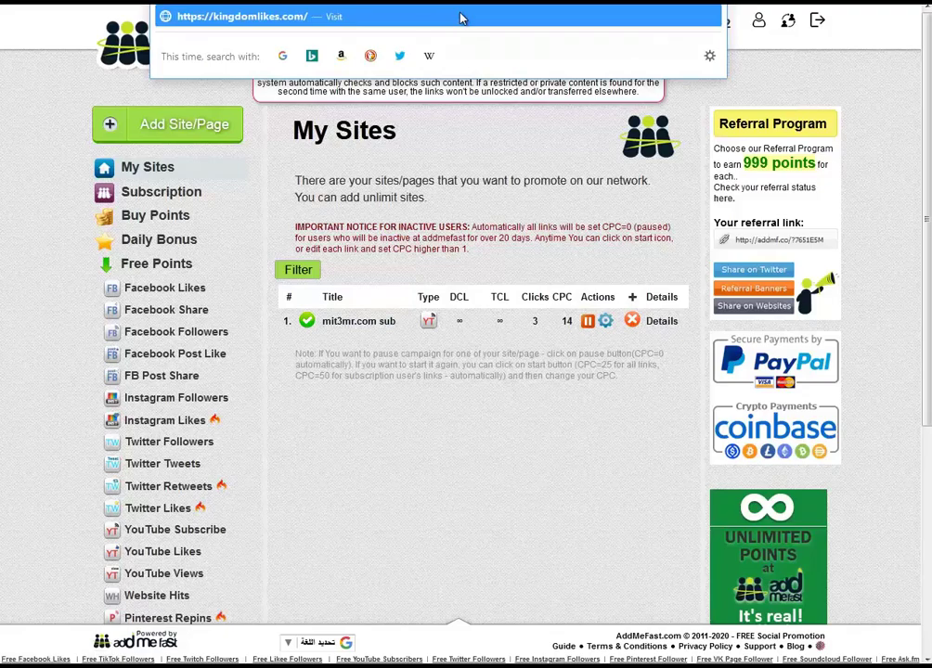
key("Escape")
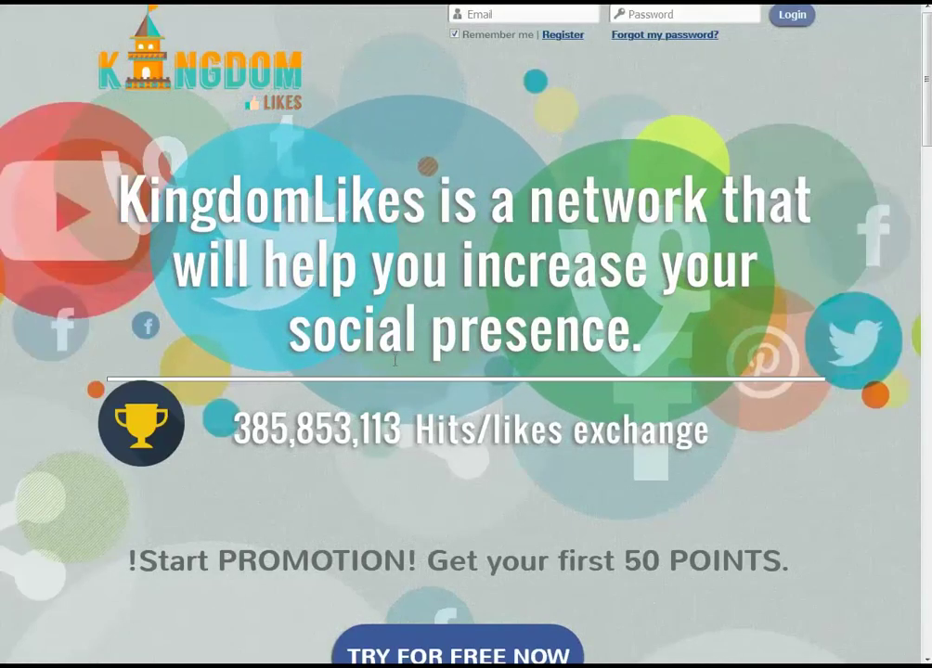
Open the KingdomLikes registration form and paste the copied temporary email into the Email field.
left_click(570, 37)
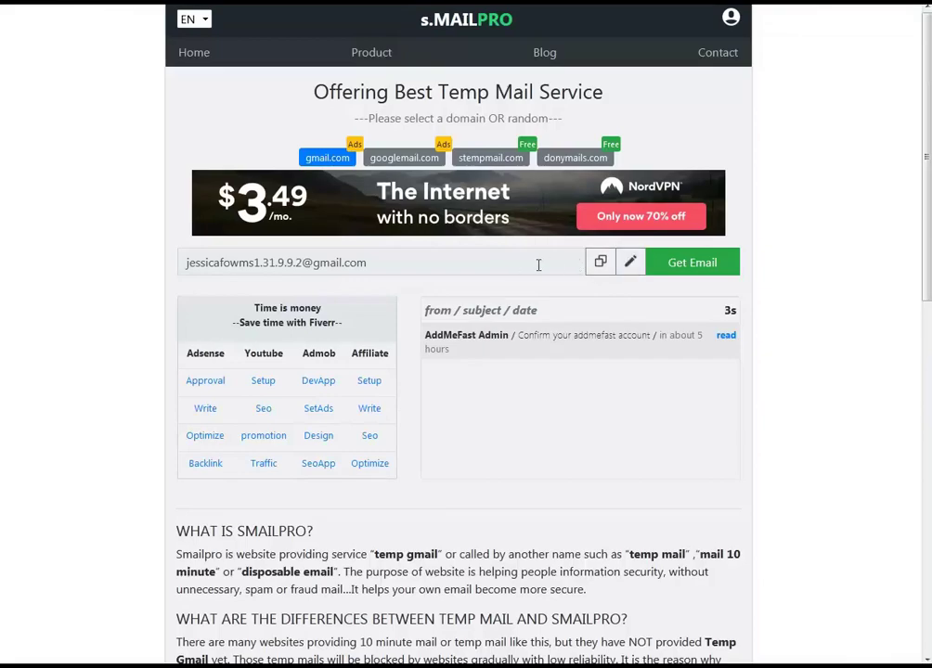
left_click(599, 262)
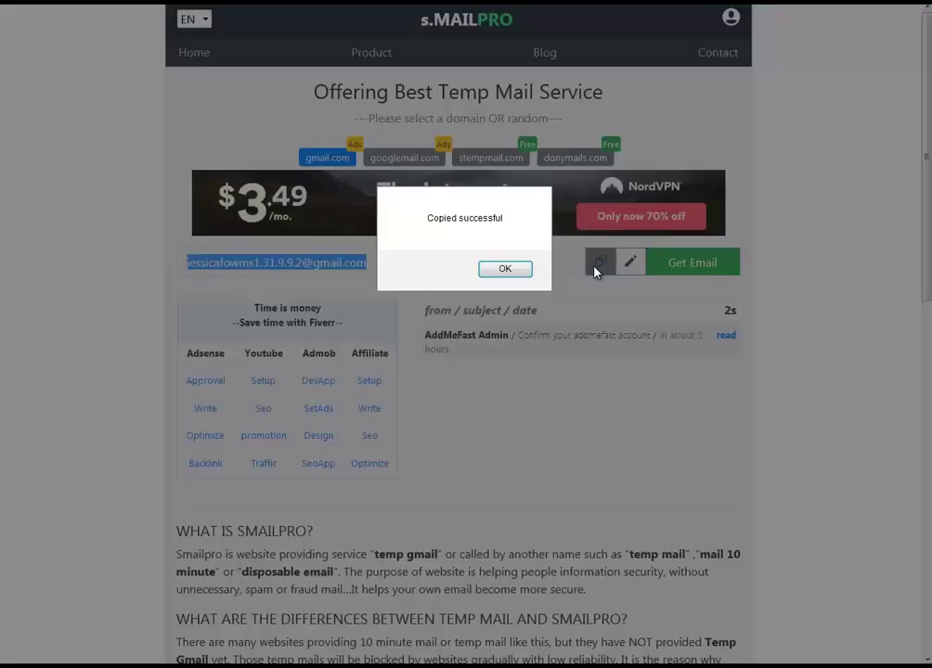
left_click(504, 269)
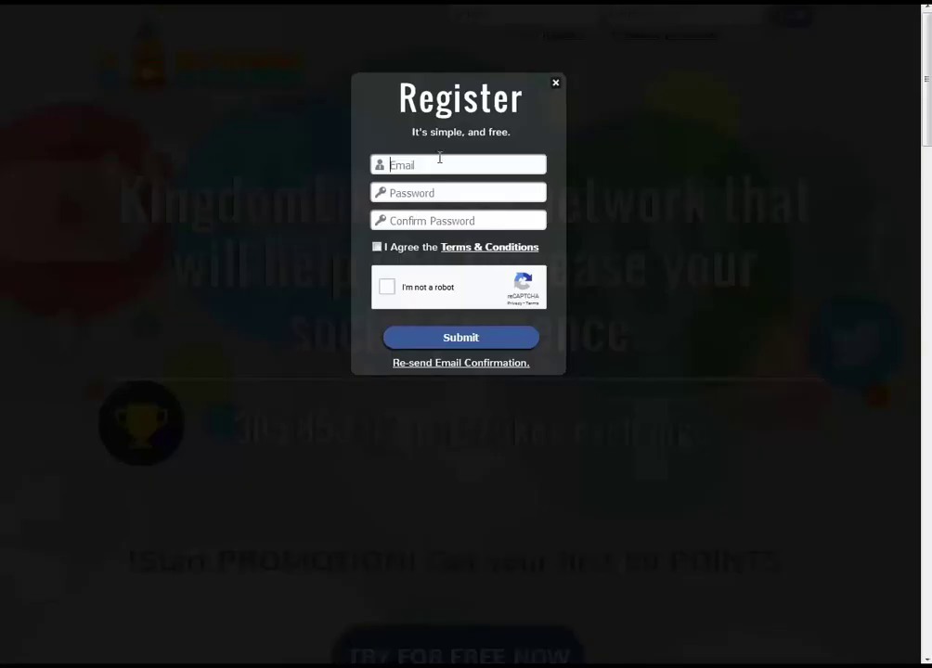
key("ctrl+v")
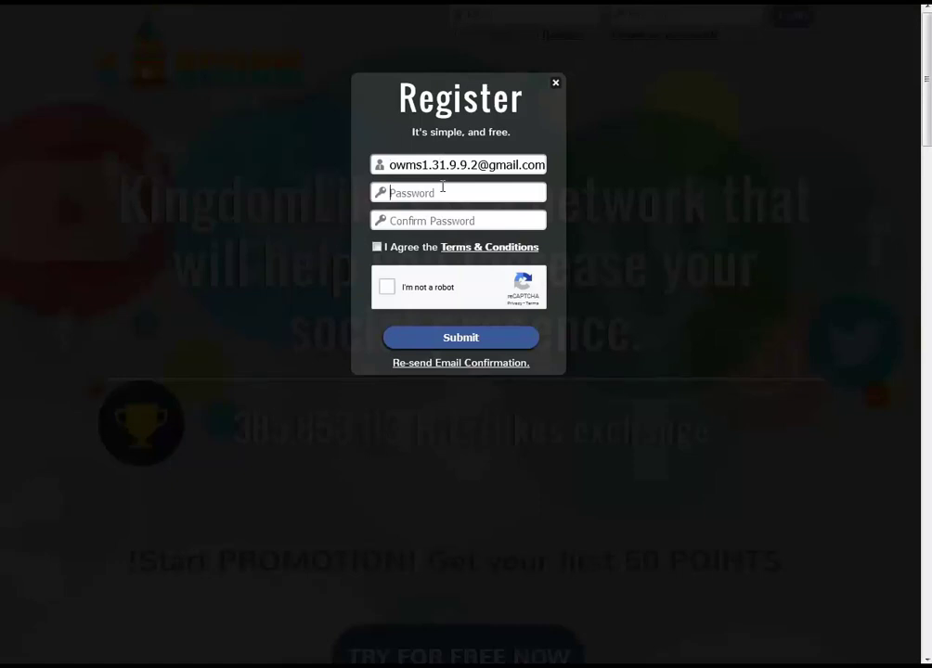
Enter and confirm a password, accept the Terms and reCAPTCHA, and submit the registration.
type("aaaaaaaaaaaaaaa")
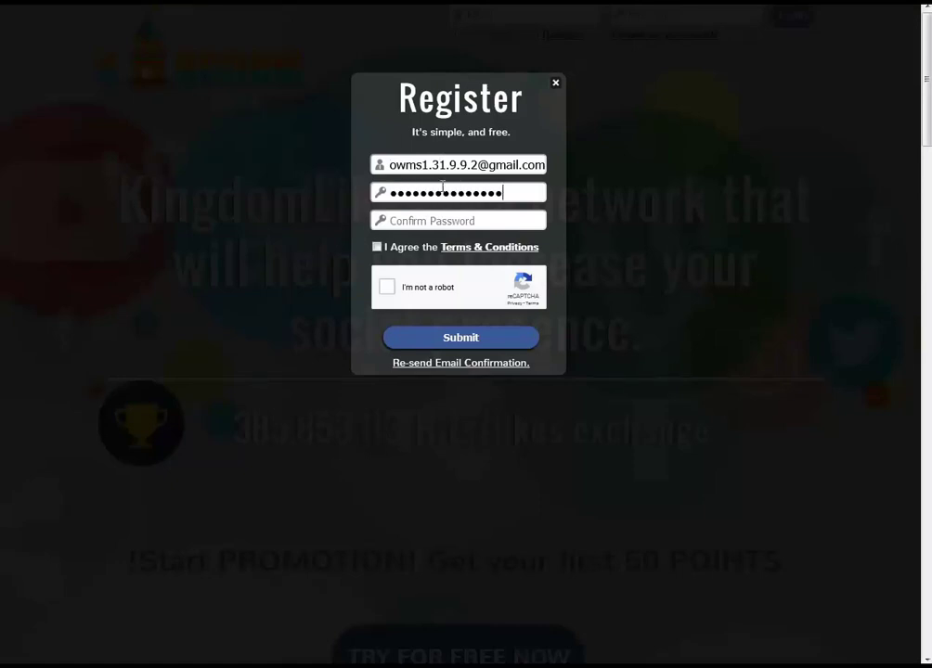
key("Tab")
type("a")
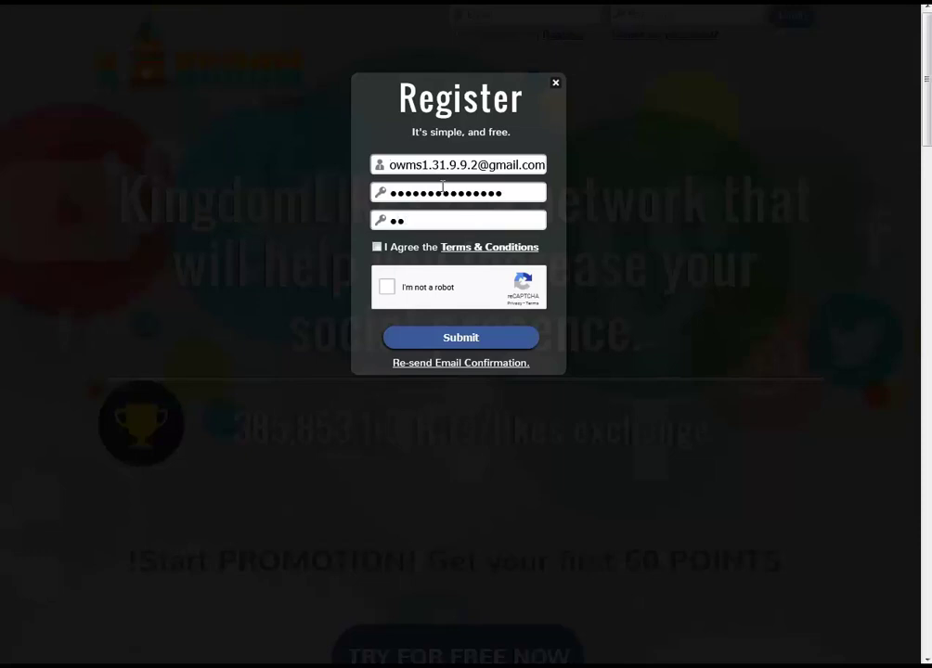
type("aaaaaaaaaaa")
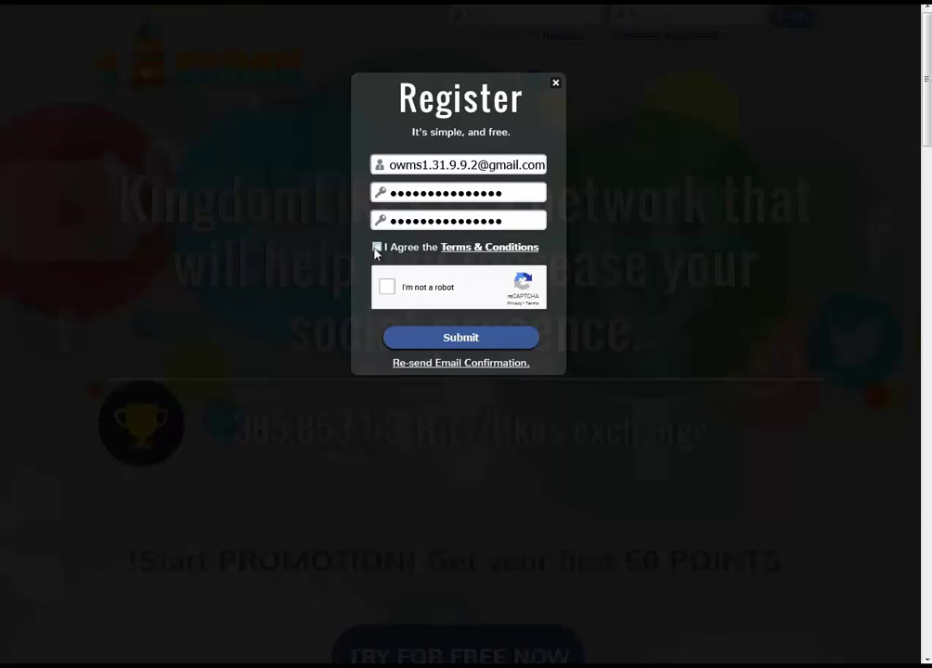
left_click(377, 247)
left_click(388, 292)
left_click(470, 339)
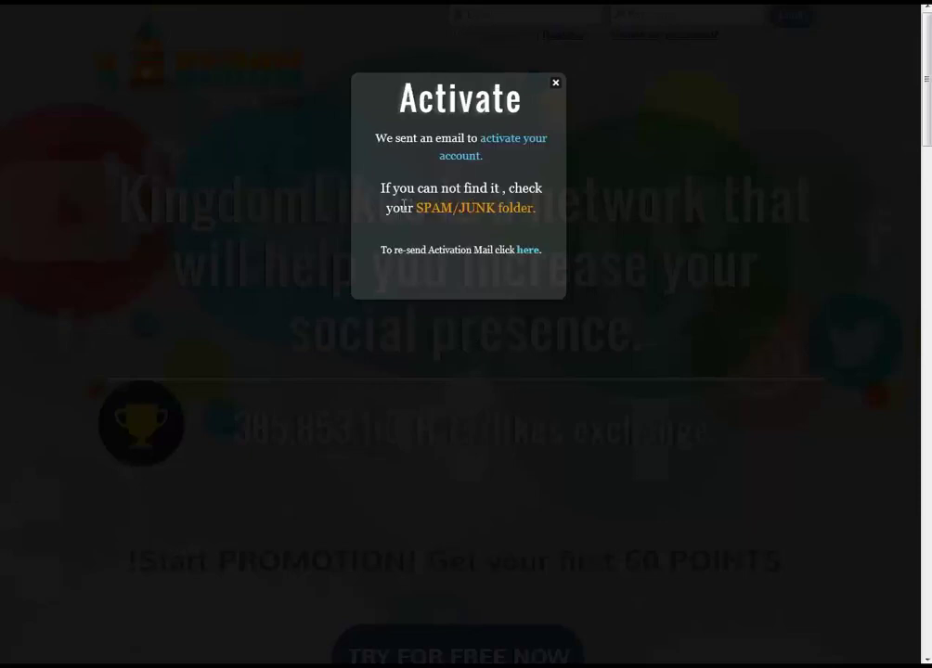
Read the KingdomLikes activation notice and its SPAM/JUNK hint, then go back to the temp-mail inbox.
left_click_drag(392, 208, 520, 208)
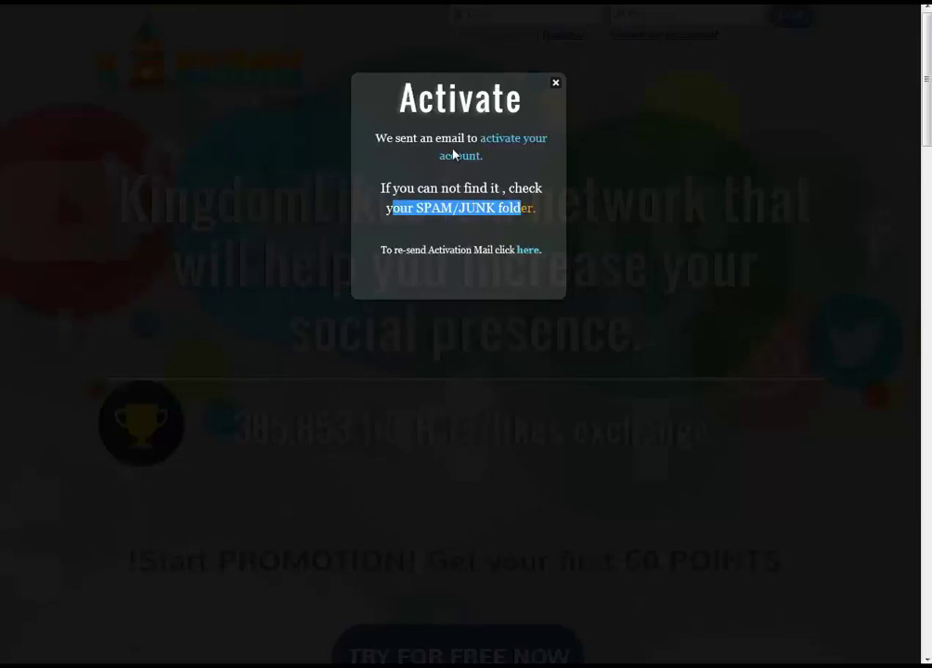
left_click_drag(395, 138, 509, 171)
left_click(511, 188)
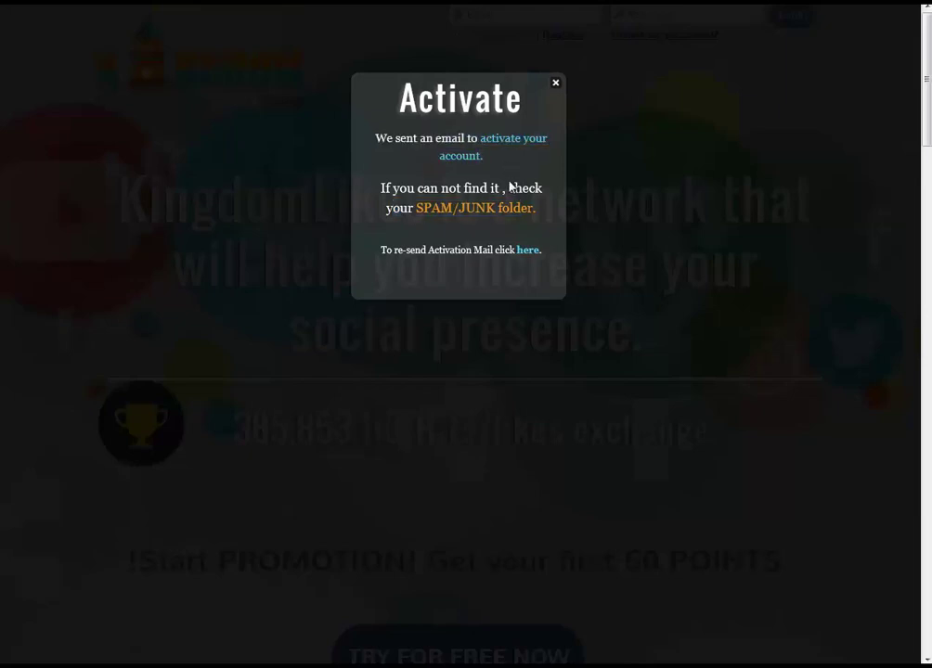
key("ctrl+Tab")
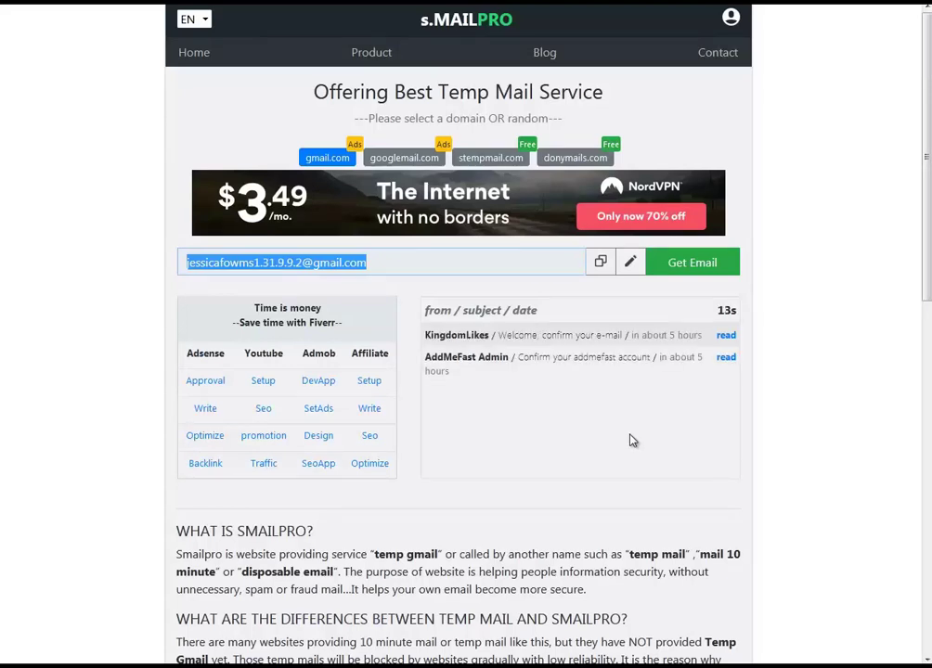
Open the KingdomLikes 'Welcome, confirm your e-mail' message and follow its account activation link.
left_click(725, 336)
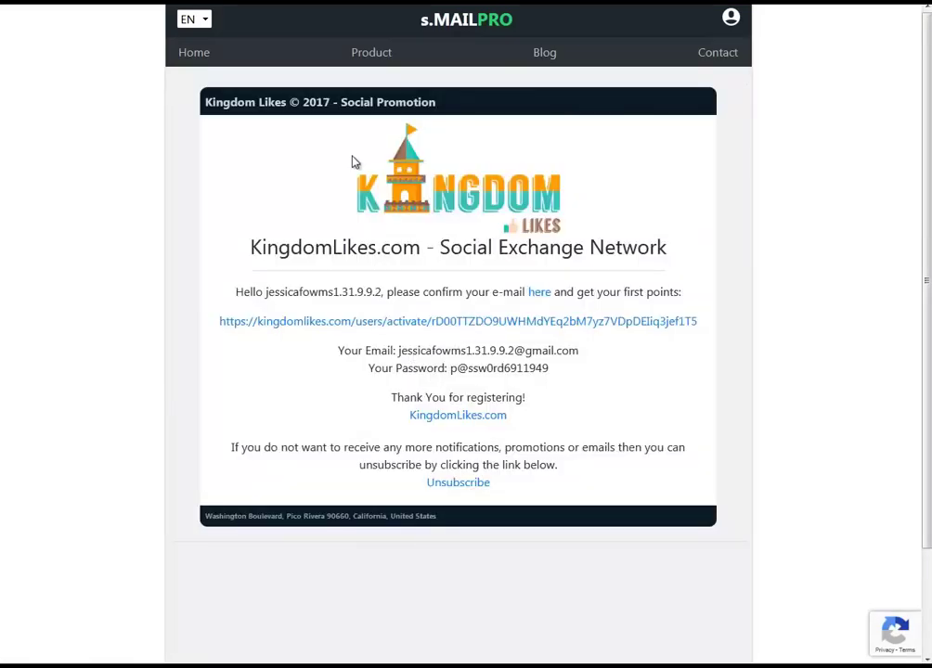
left_click_drag(253, 291, 673, 296)
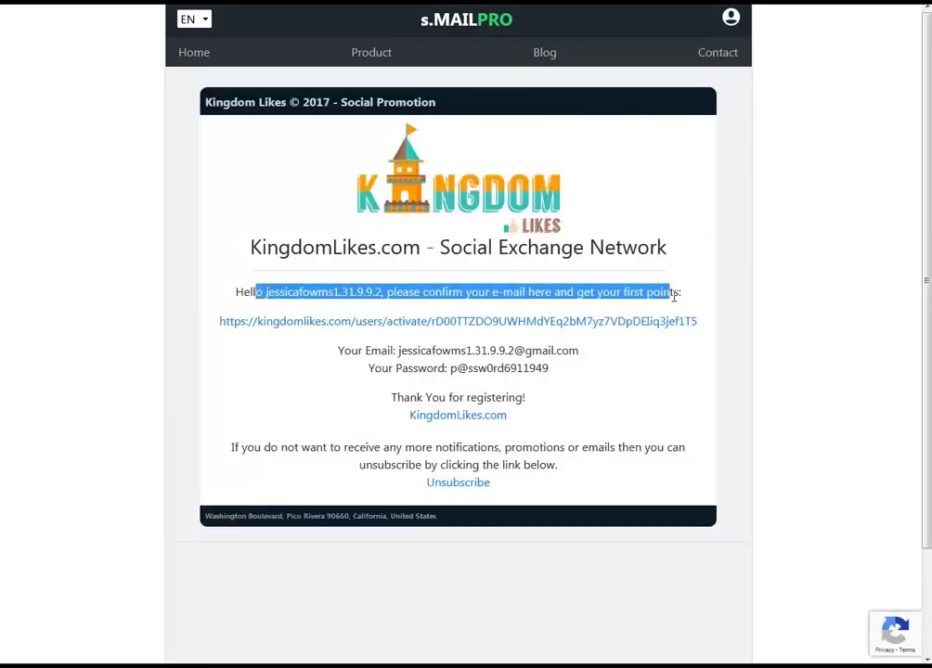
left_click(555, 306)
left_click_drag(388, 295, 520, 295)
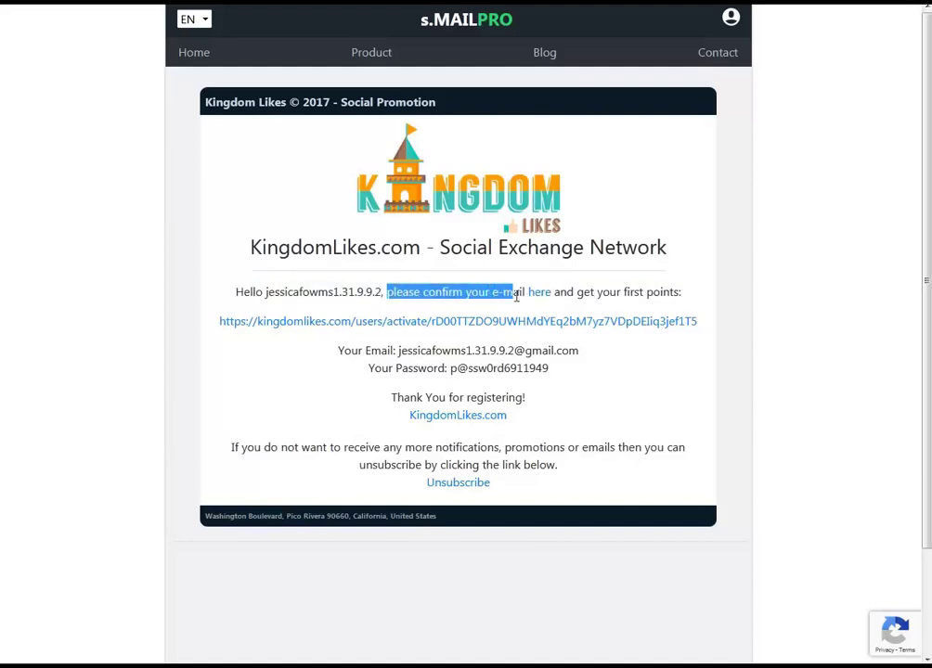
left_click(588, 295)
left_click_drag(577, 295, 664, 296)
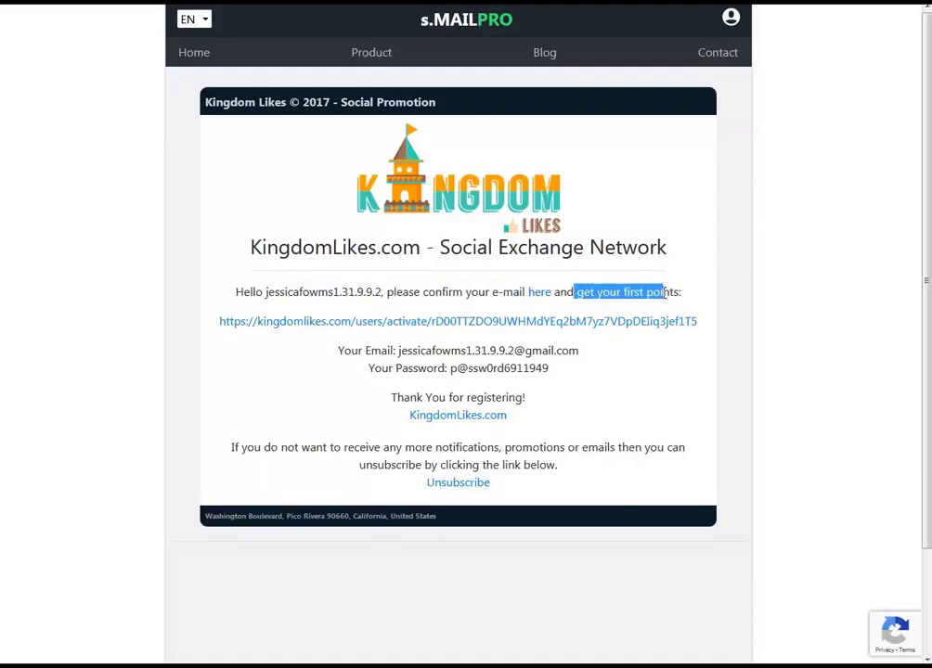
left_click(545, 334)
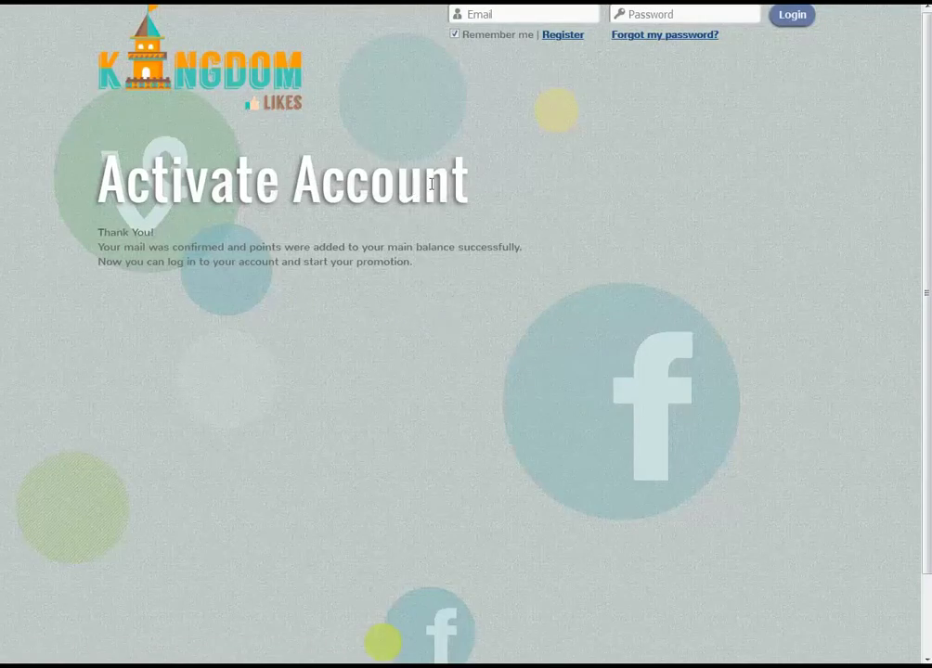
Review the KingdomLikes account activation confirmation message.
left_click_drag(449, 266, 62, 156)
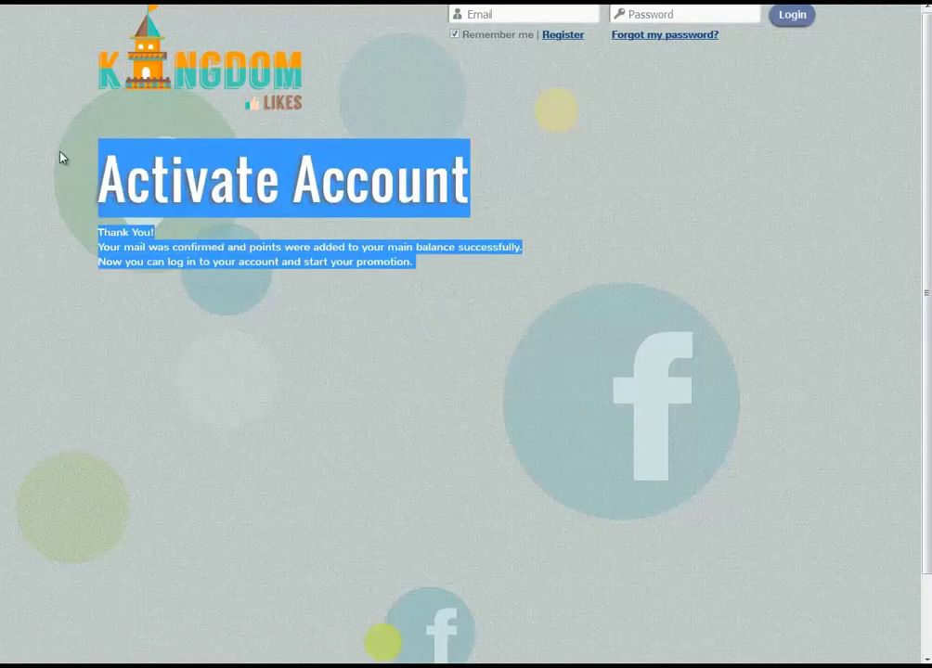
key("ctrl+a")
left_click(516, 80)
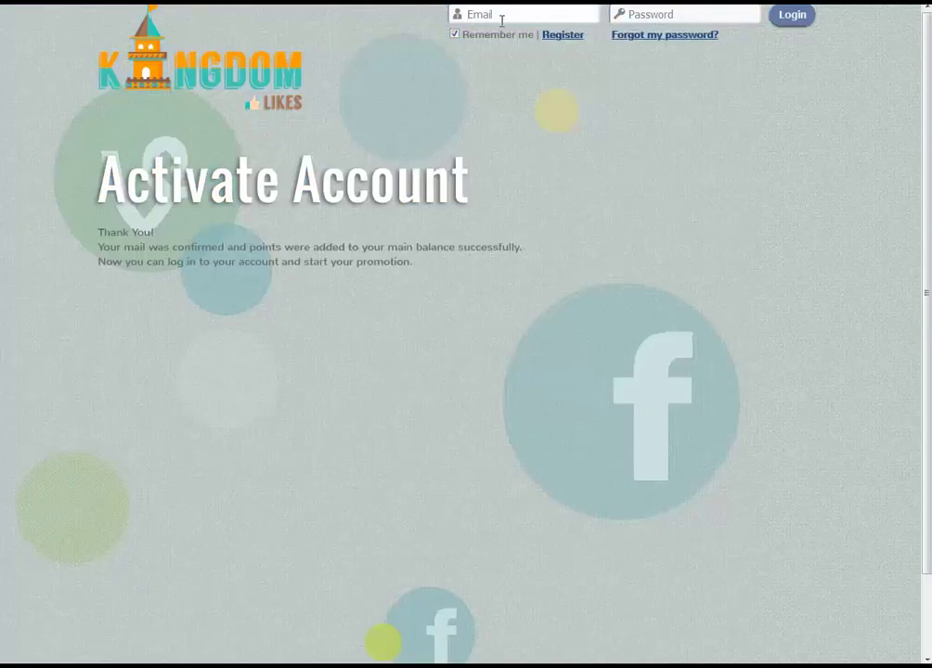
Copy the temporary e-mail address from SmailPro and return to the KingdomLikes Activate Account page.
key("ctrl+Tab")
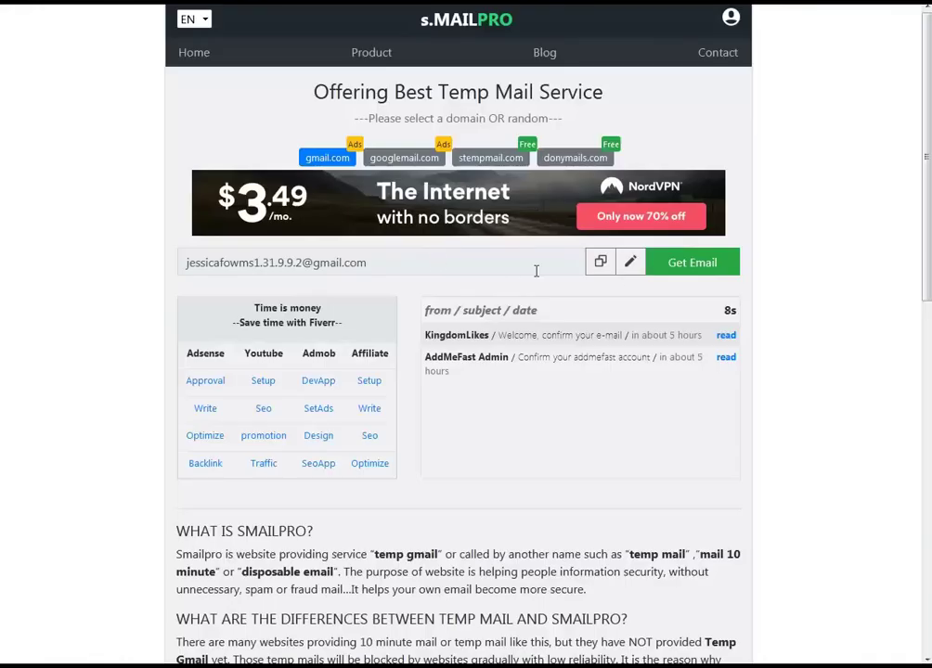
left_click(603, 266)
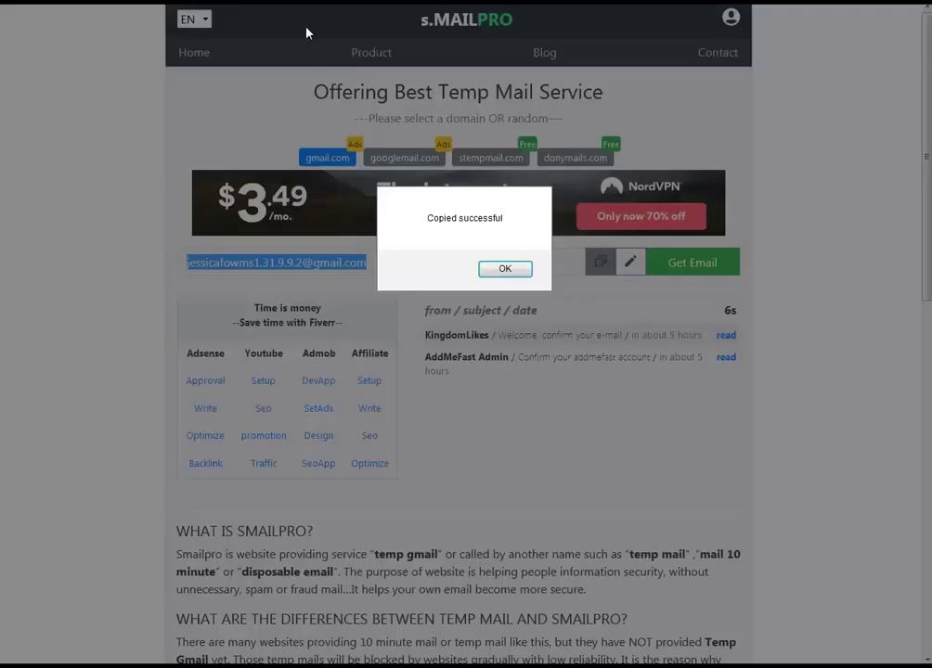
left_click(505, 268)
key("ctrl+Tab")
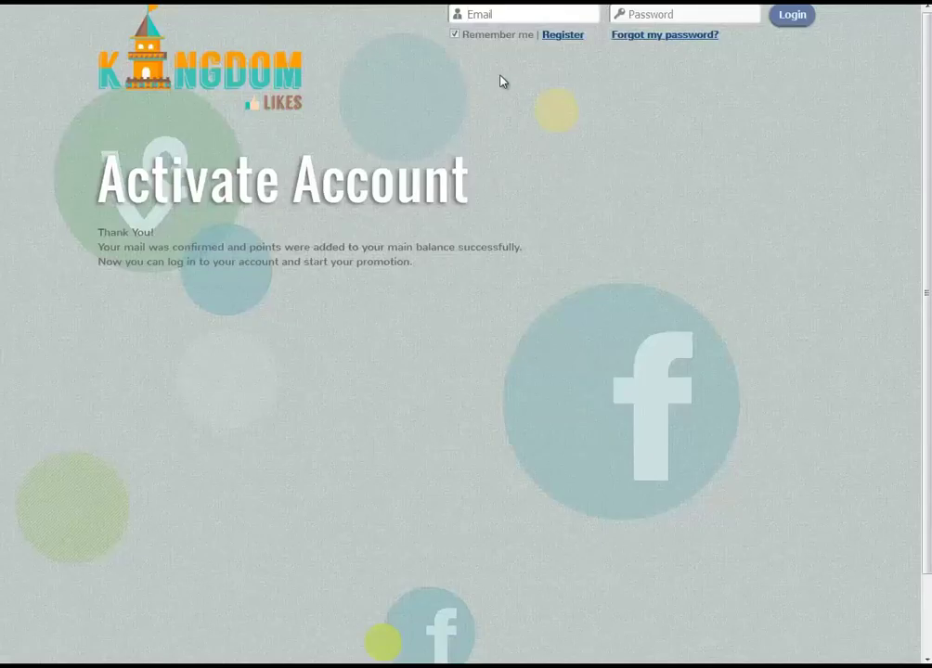
Log in to KingdomLikes with the pasted temporary e-mail and the account password.
left_click(495, 14)
key("ctrl+v")
key("Tab")
type("a")
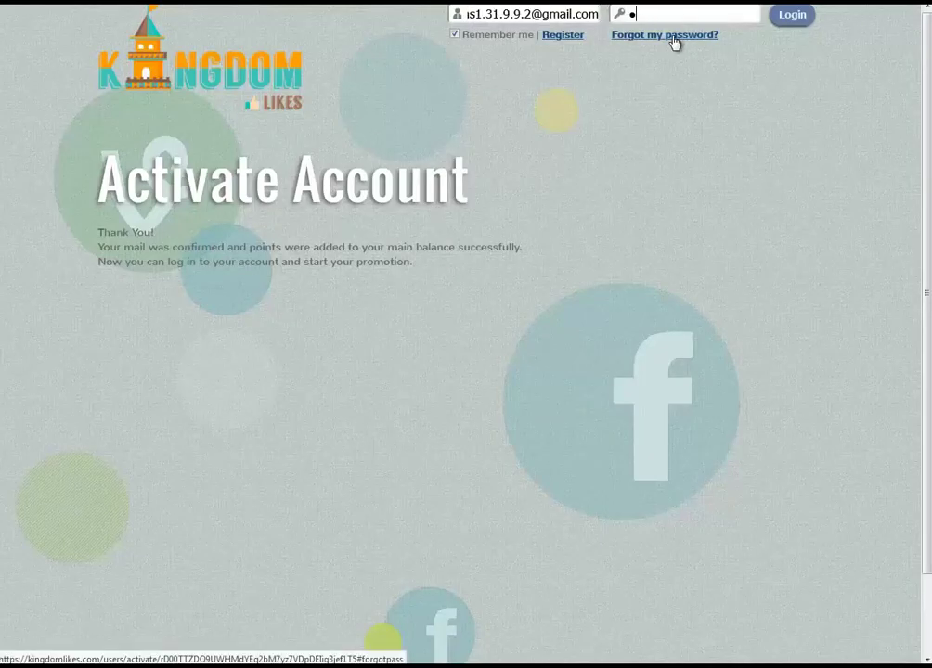
type("aaaaaaa")
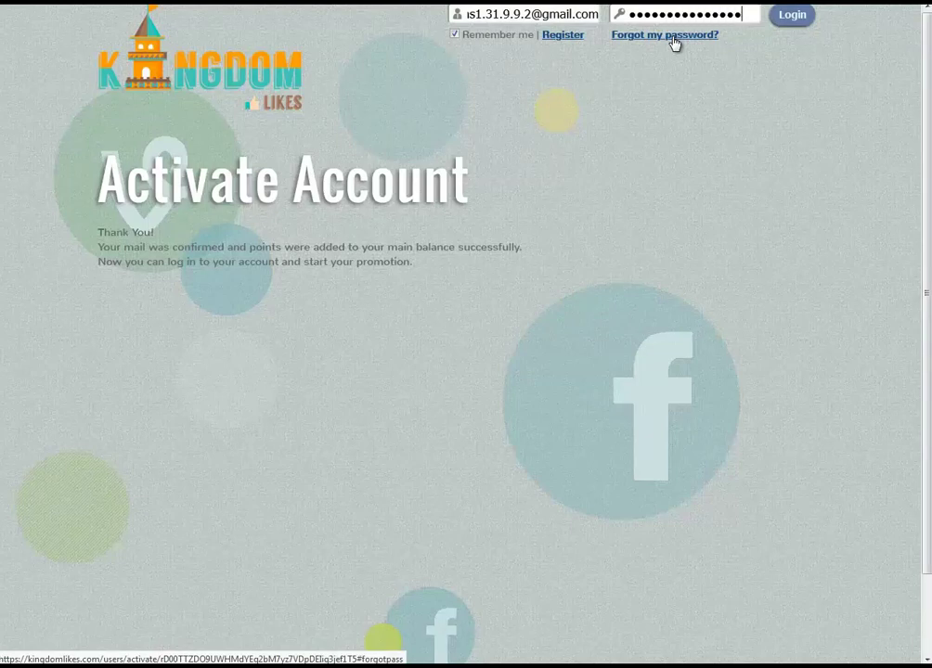
key("Return")
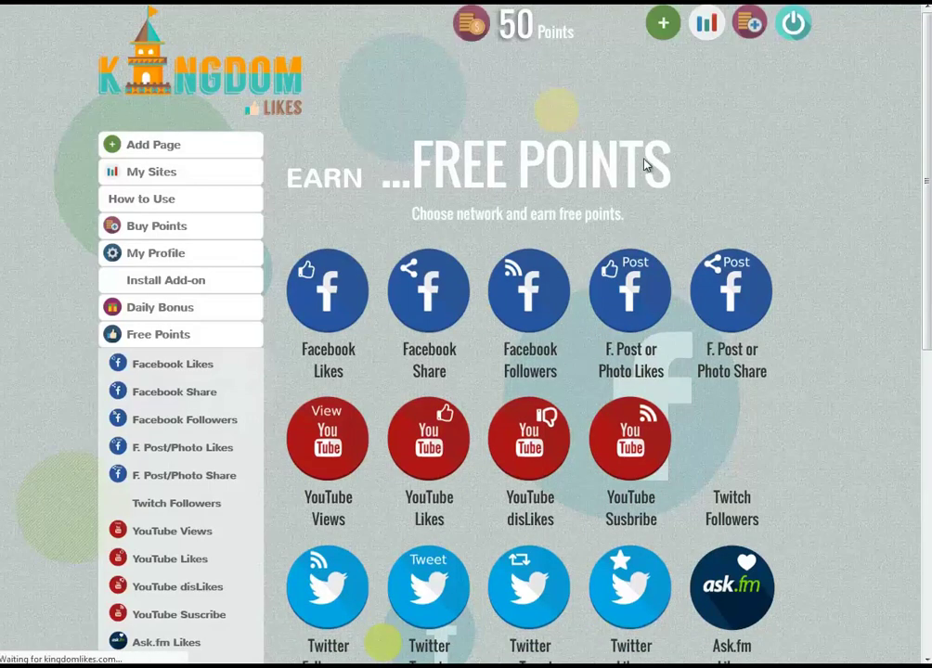
Check the Earn Free Points dashboard showing the 50 Points balance.
left_click_drag(664, 164, 277, 180)
key("ctrl+a")
left_click_drag(553, 32, 496, 35)
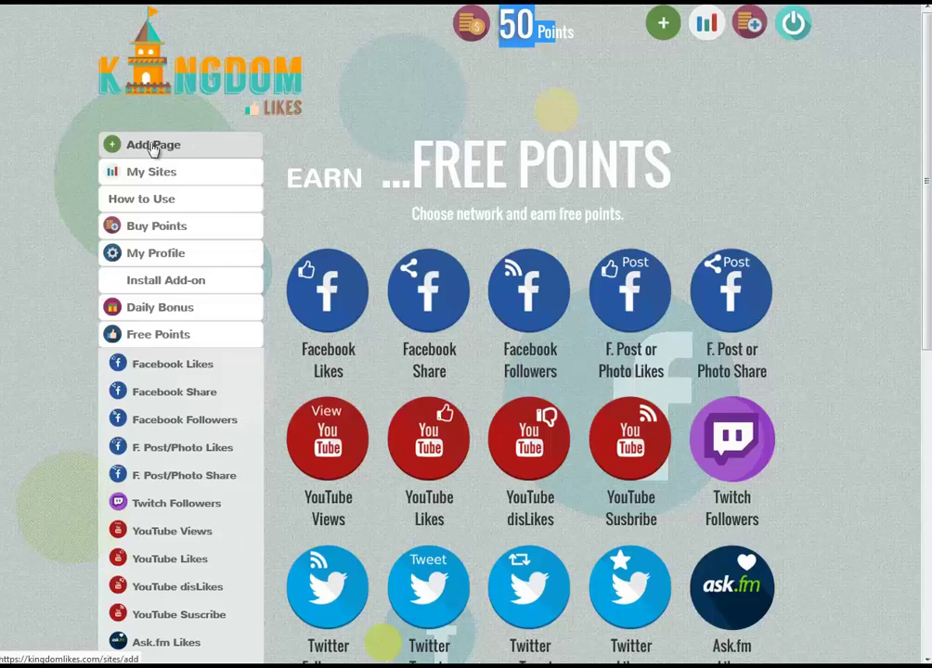
Start a new page campaign of type YouTube Suscribe.
left_click(209, 153)
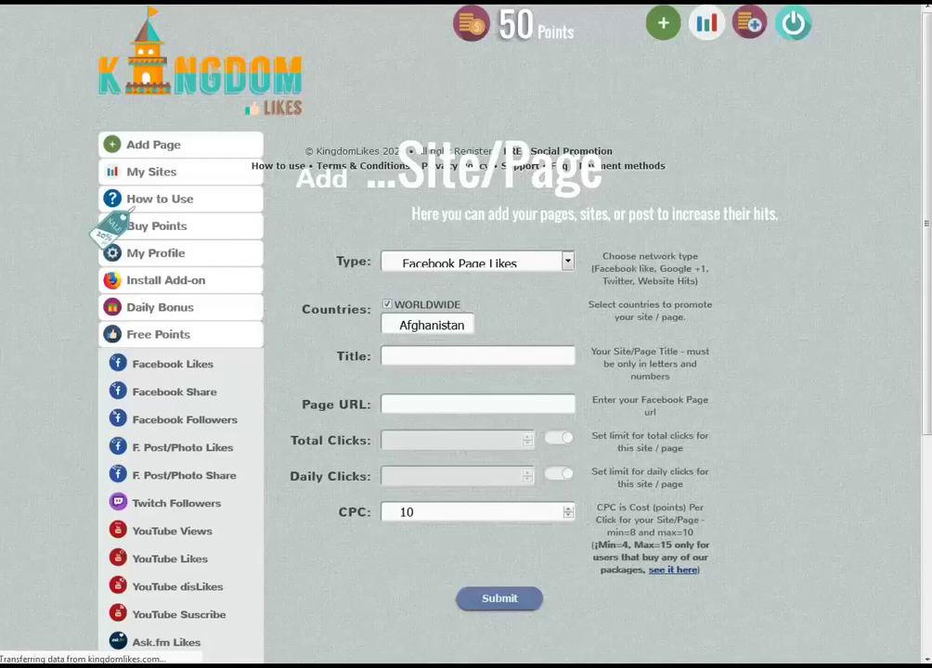
left_click(563, 263)
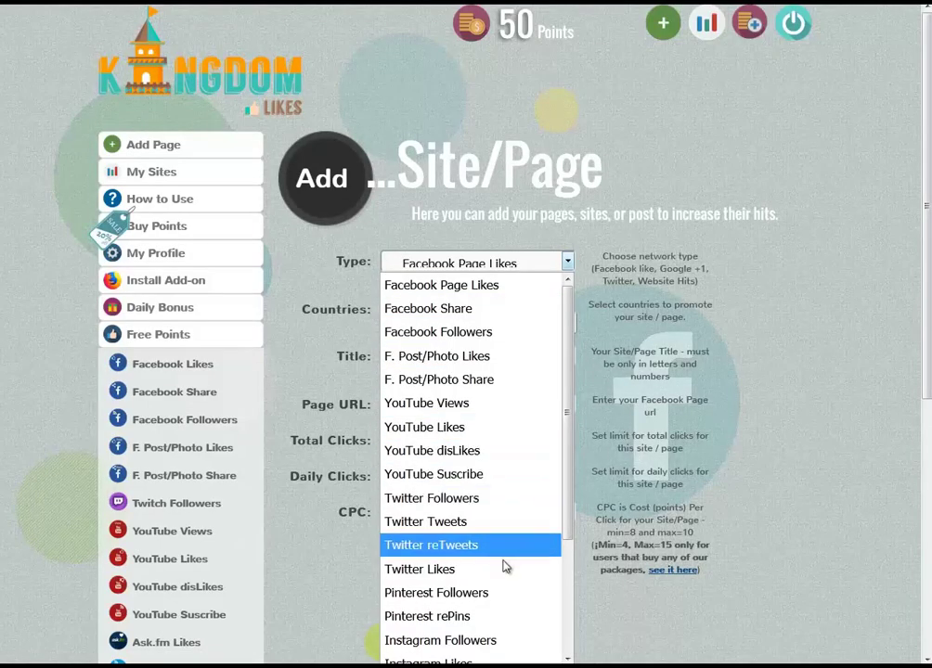
scroll(506, 568, "down", 2)
scroll(505, 567, "up", 2)
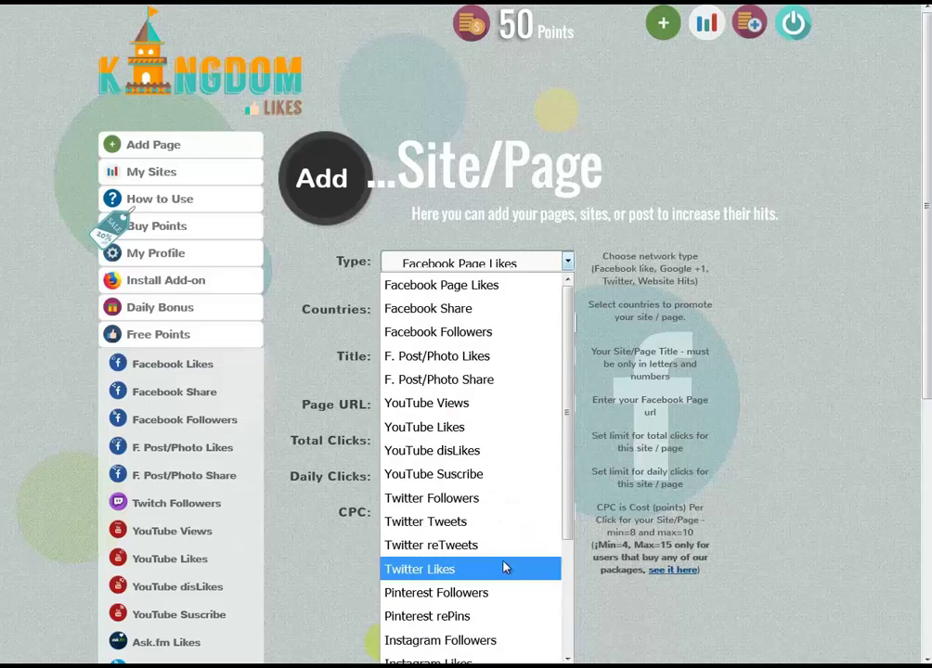
left_click(465, 477)
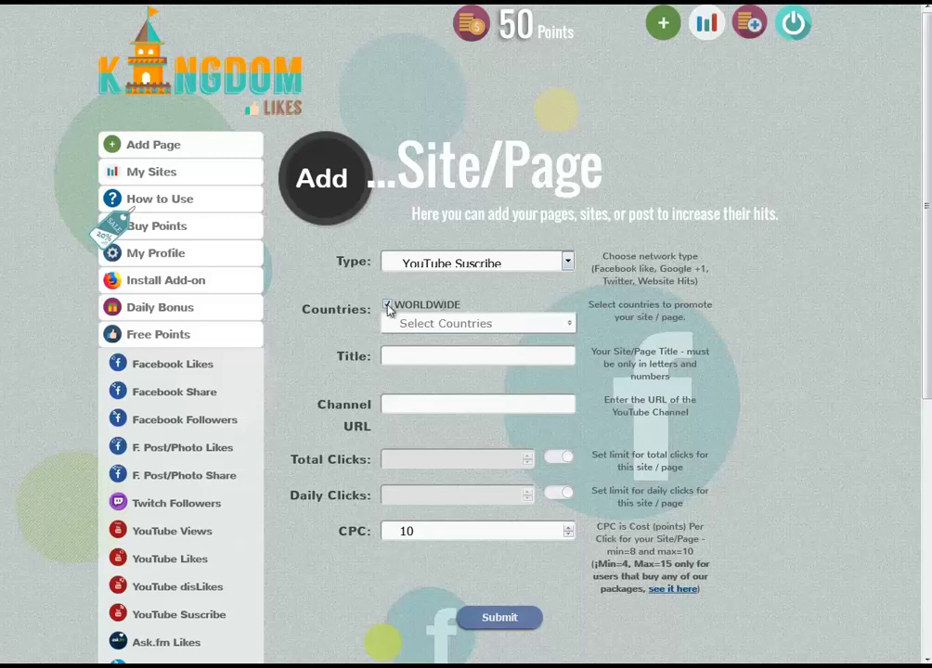
Replace worldwide targeting with Egypt only and enter the campaign title 'mit3mr sup'.
left_click(440, 324)
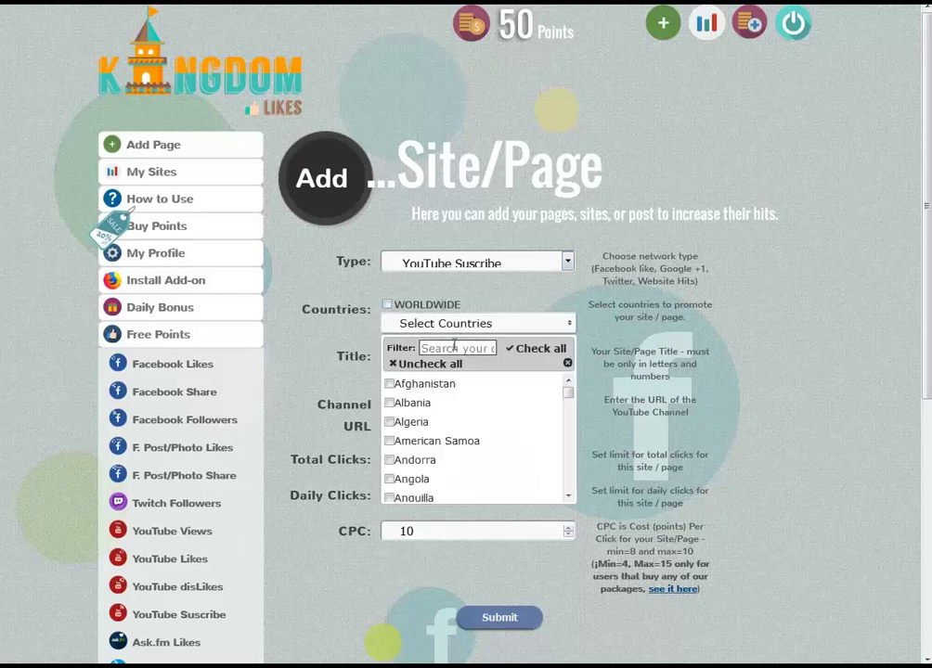
left_click(453, 346)
type("eg")
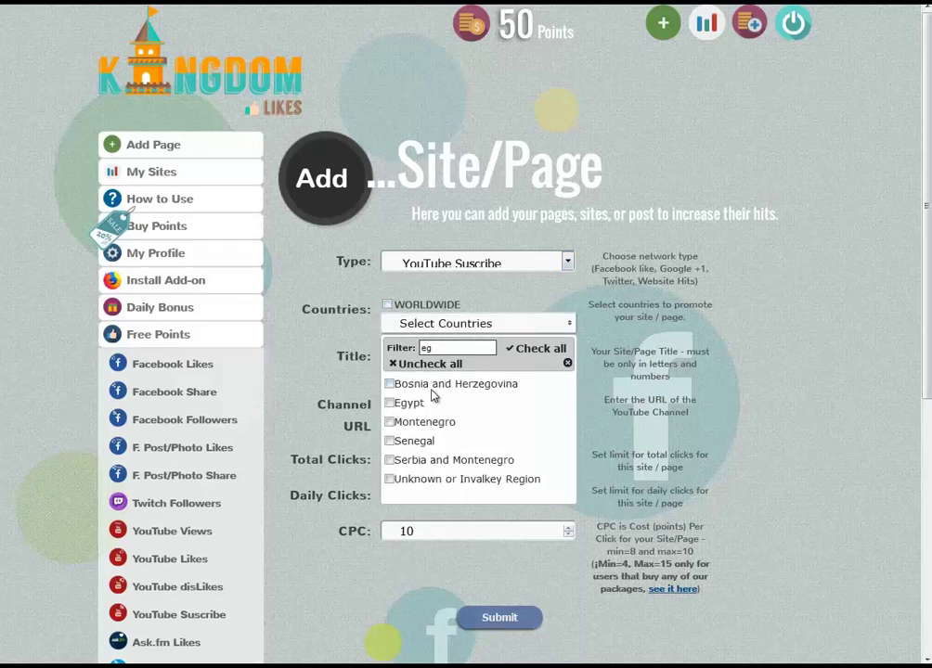
left_click(409, 405)
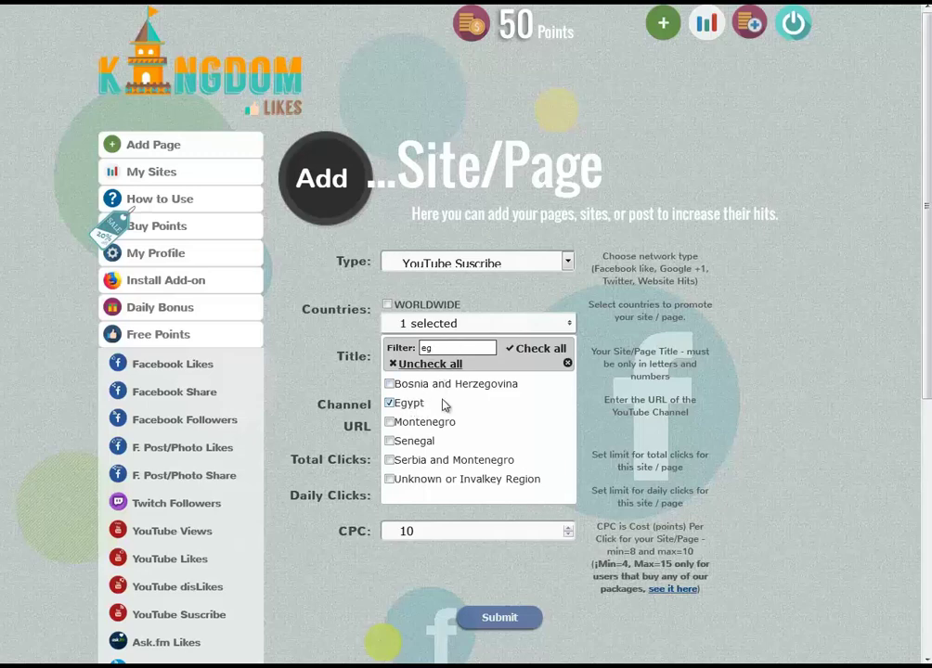
left_click(492, 324)
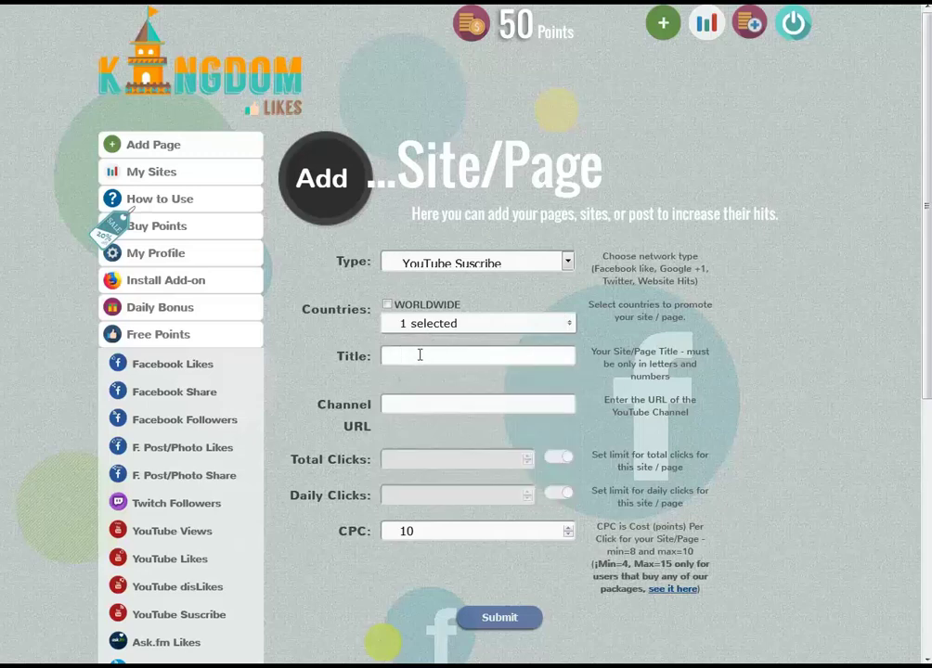
left_click(420, 355)
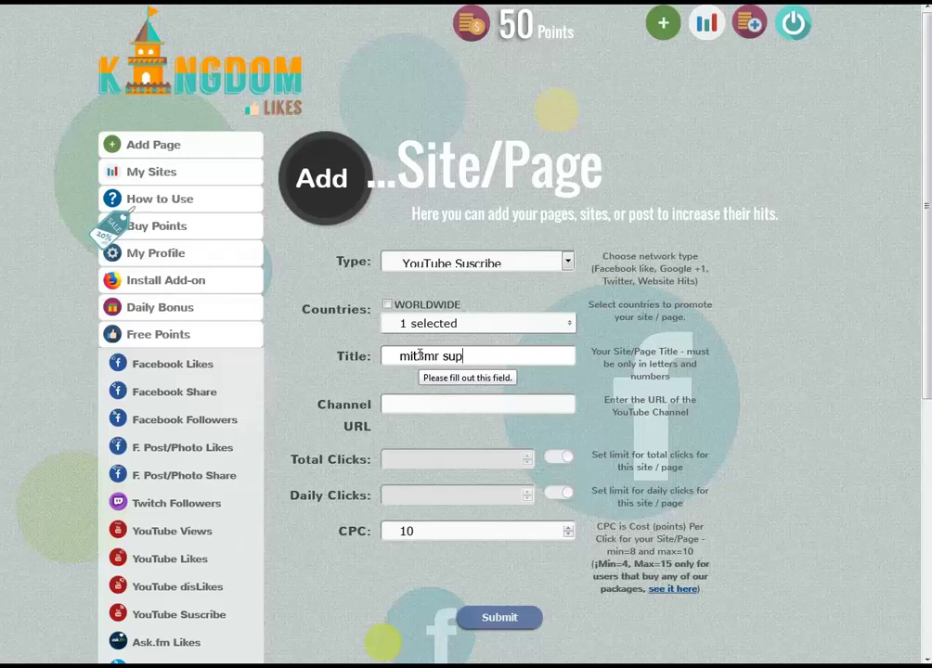
Go to the Channel URL field and read its hint about the required channel address.
left_click(441, 408)
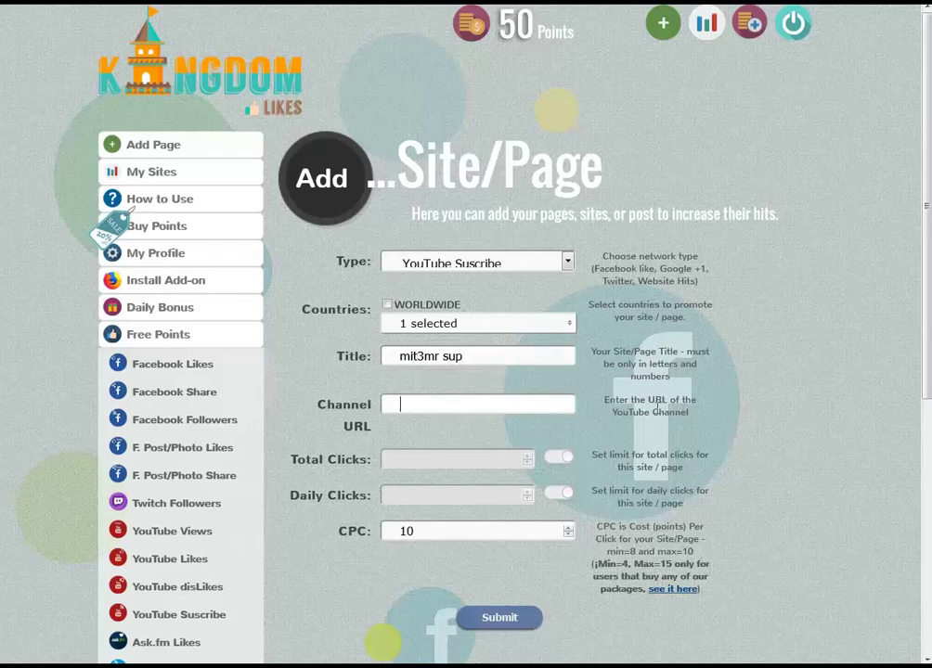
left_click_drag(630, 400, 688, 413)
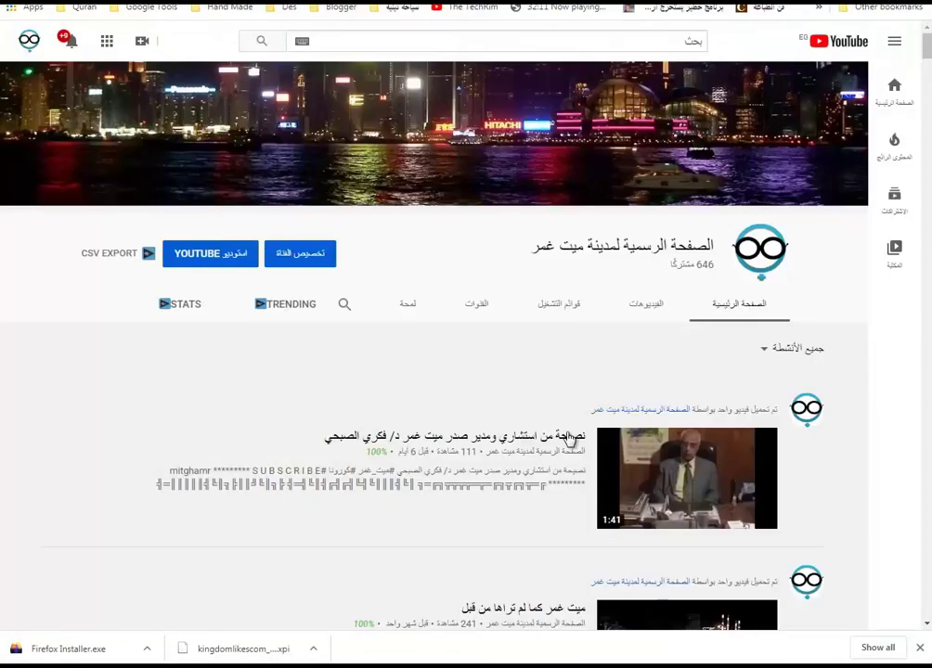
scroll(551, 440, "down", 1)
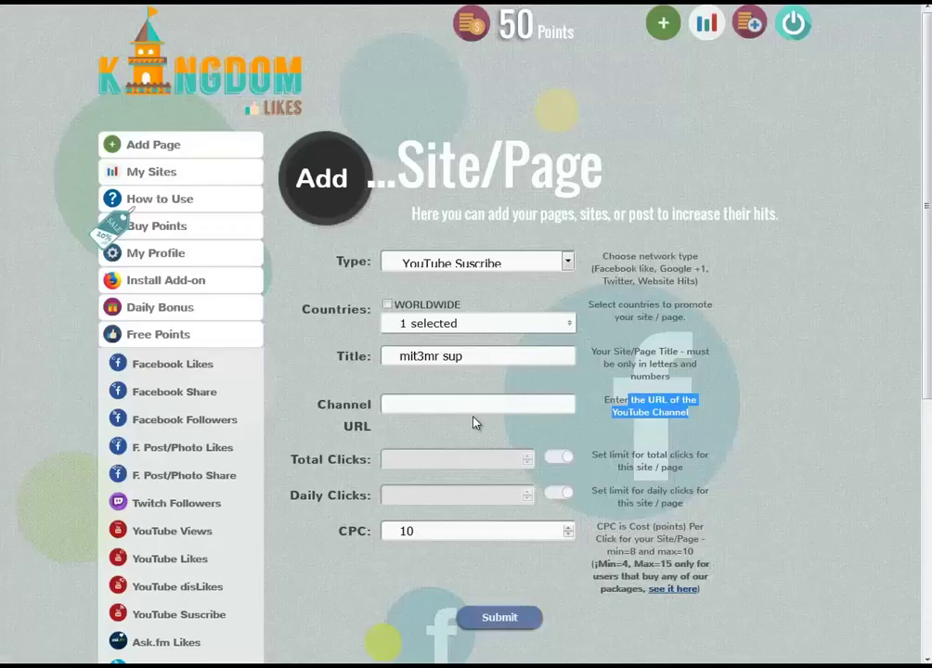
Paste the YouTube channel address into Channel URL and submit, listing the campaign active at CPC 10.
left_click(473, 405)
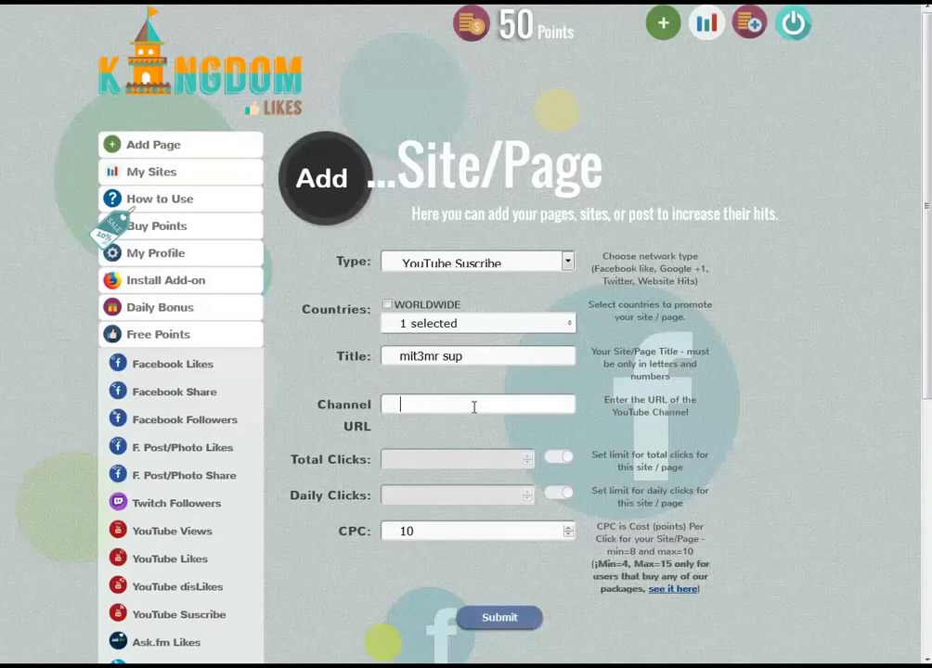
key("ctrl+v")
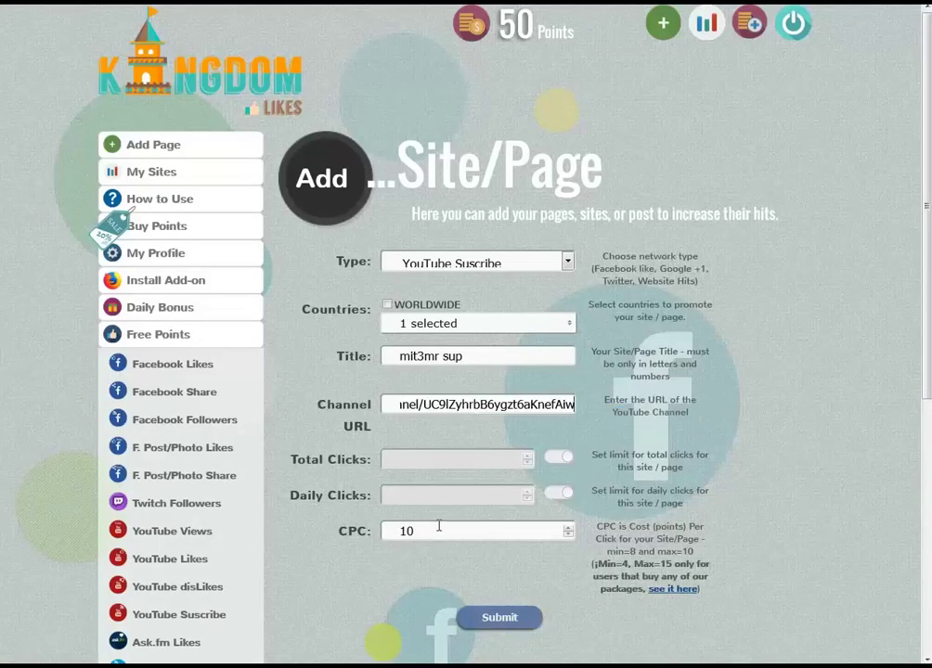
left_click(506, 620)
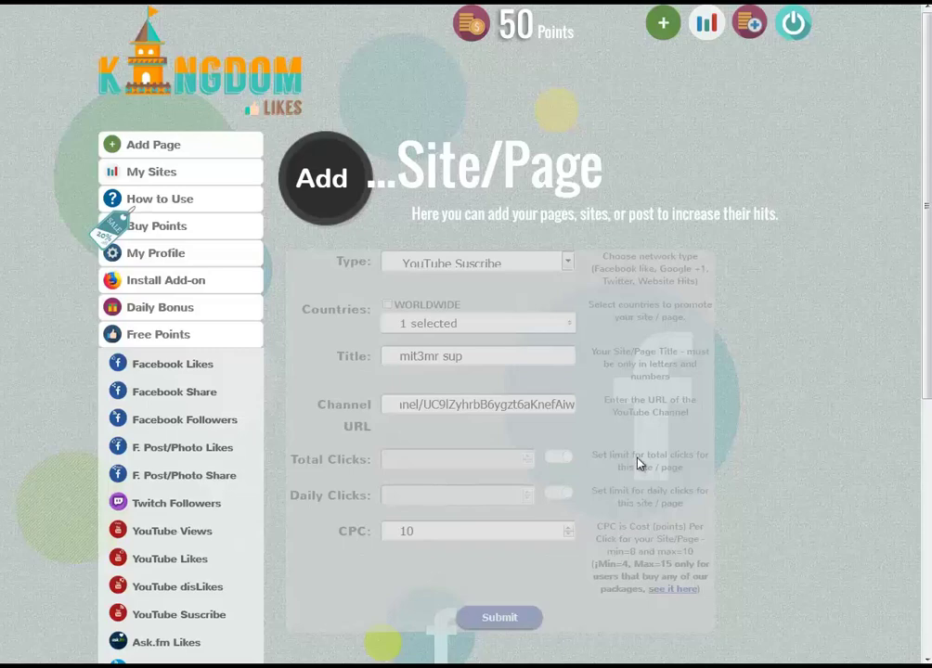
scroll(637, 464, "down", 3)
scroll(637, 464, "up", 3)
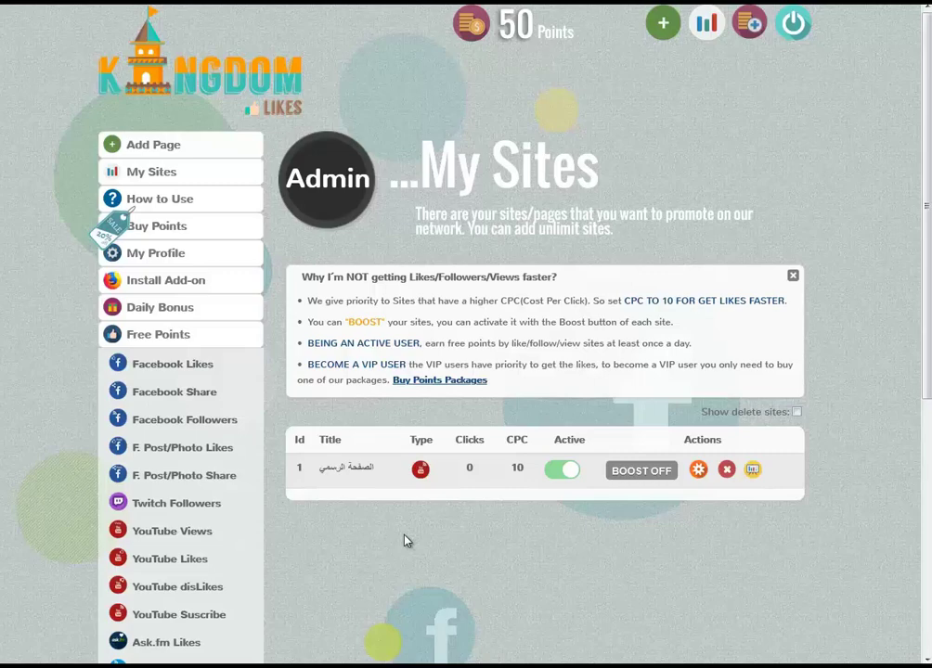
Scroll through the KingdomLikes sidebar and open the YouTube Likes earning page.
scroll(405, 540, "down", 3)
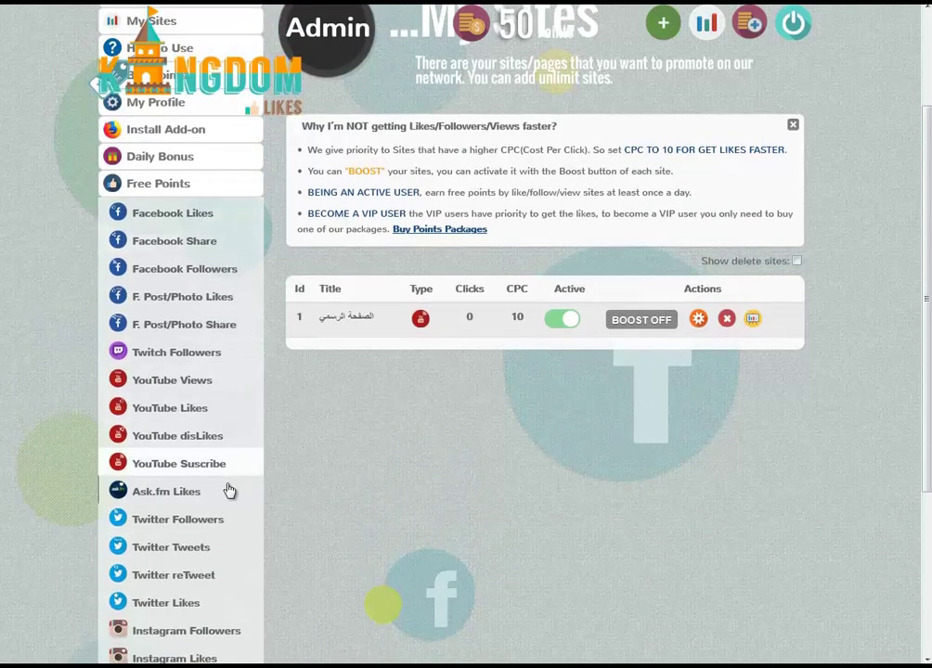
scroll(229, 491, "down", 5)
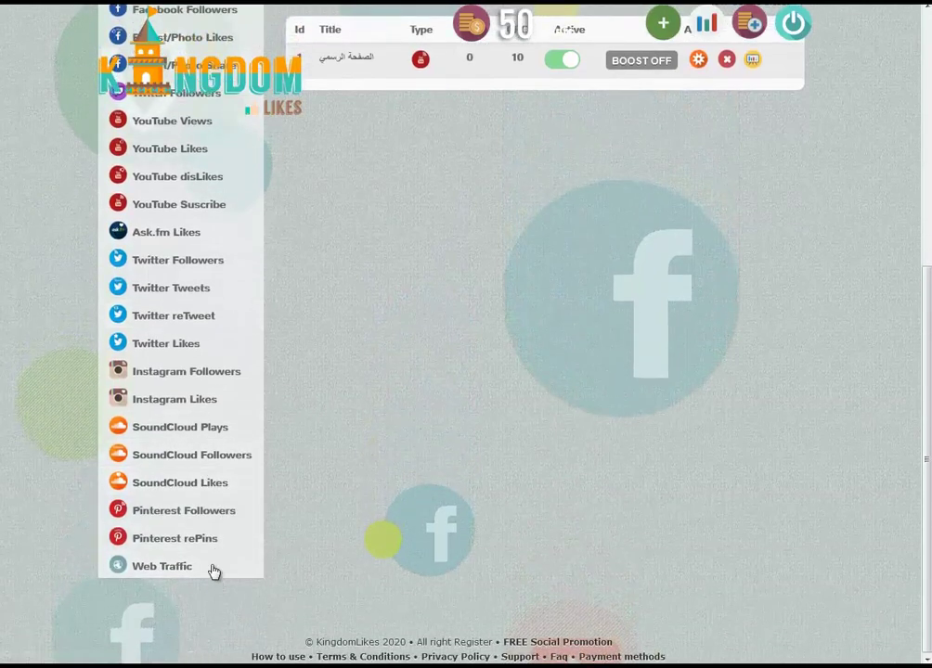
scroll(208, 555, "up", 1)
scroll(205, 547, "up", 2)
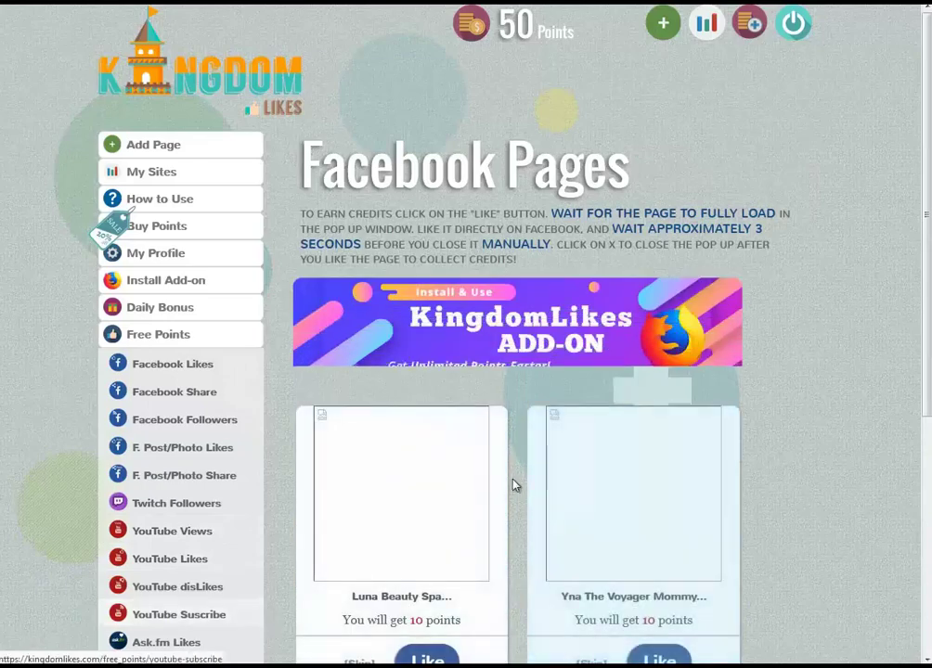
scroll(510, 496, "down", 3)
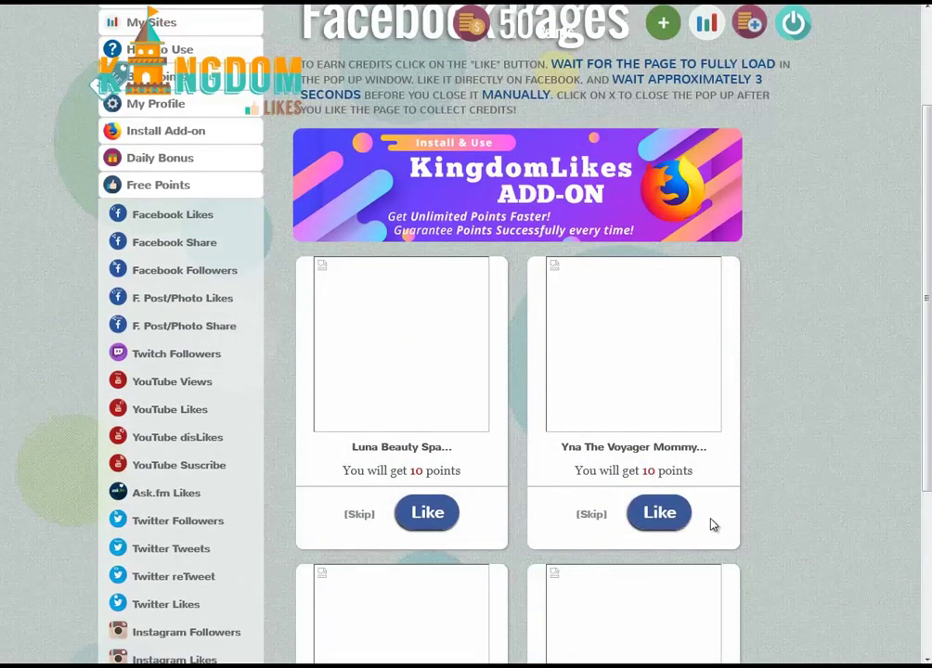
scroll(711, 525, "down", 5)
scroll(314, 546, "up", 4)
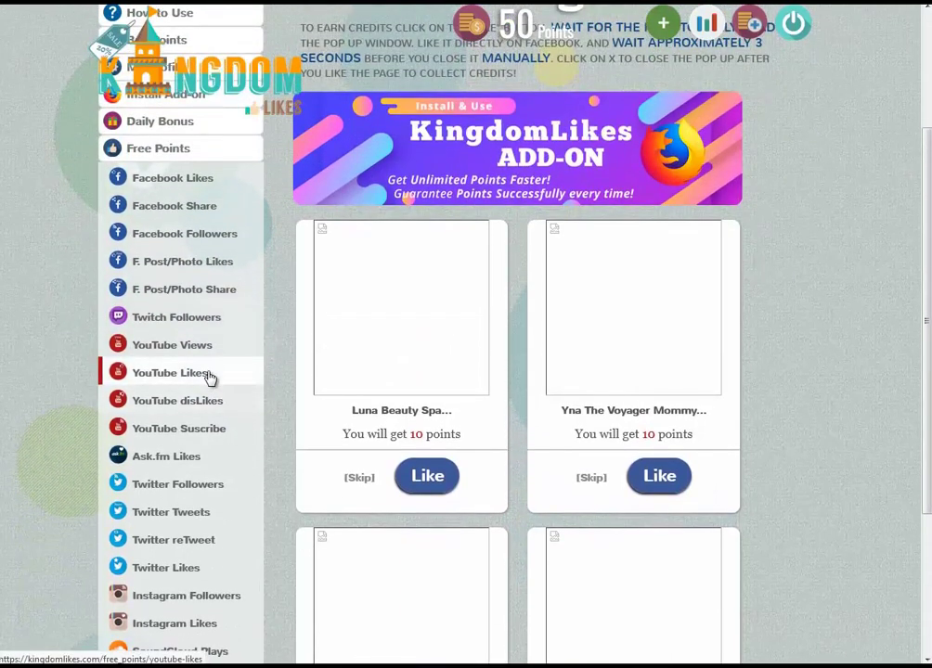
left_click(210, 375)
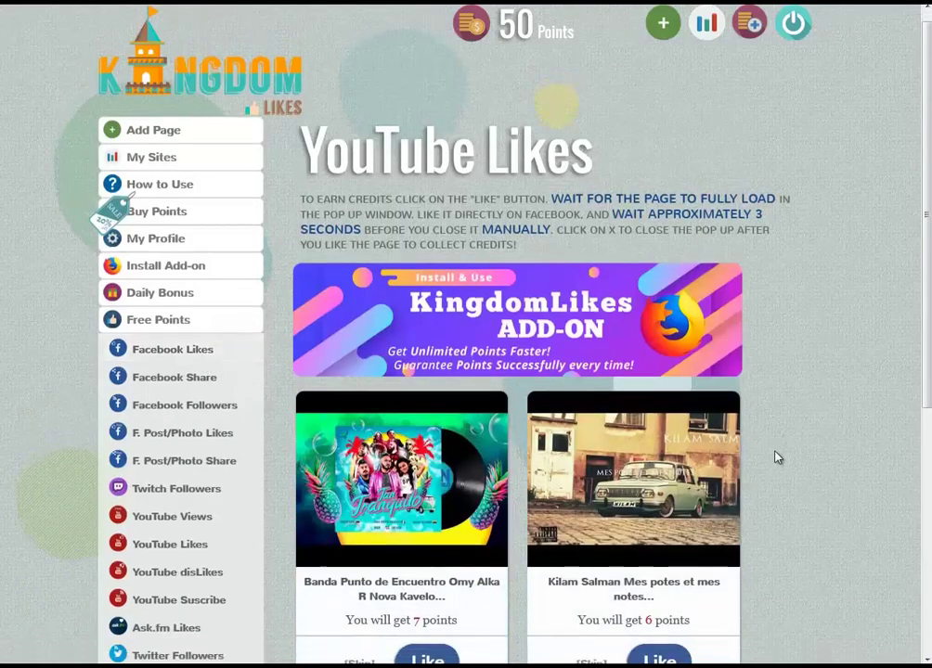
Like the Banda Punto de Encuentro video for 7 points, raising the balance to 57.
scroll(778, 457, "down", 3)
left_click(427, 379)
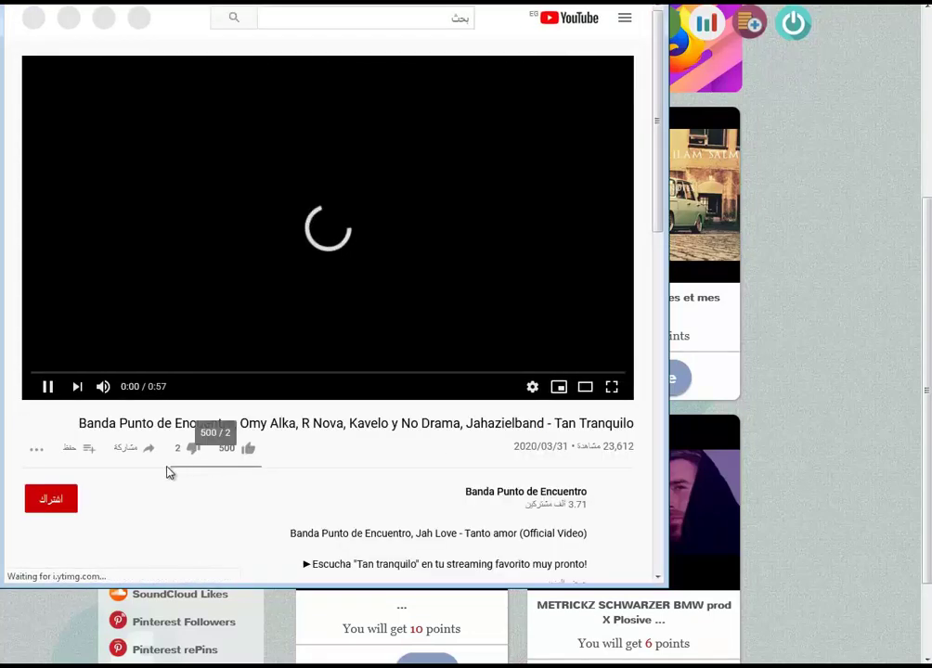
left_click(250, 450)
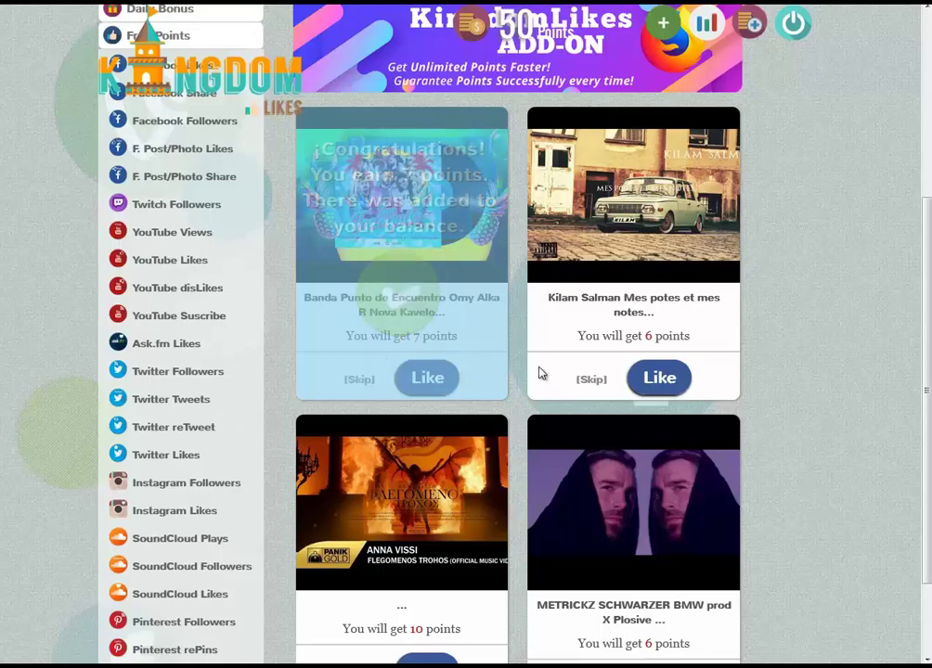
left_click_drag(655, 336, 617, 338)
scroll(617, 338, "down", 2)
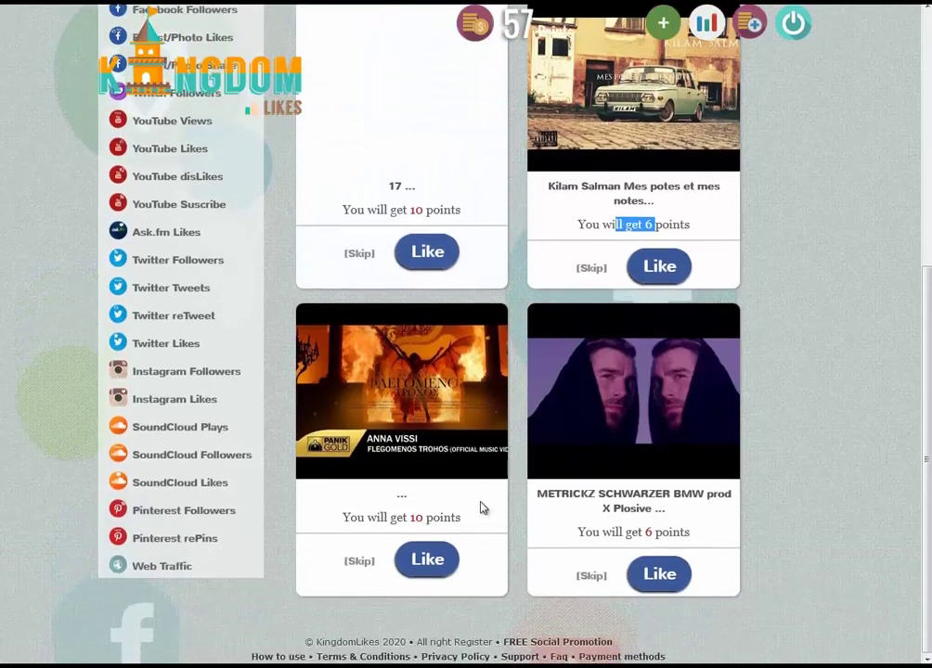
left_click_drag(443, 517, 404, 517)
left_click_drag(655, 532, 626, 532)
scroll(239, 512, "up", 5)
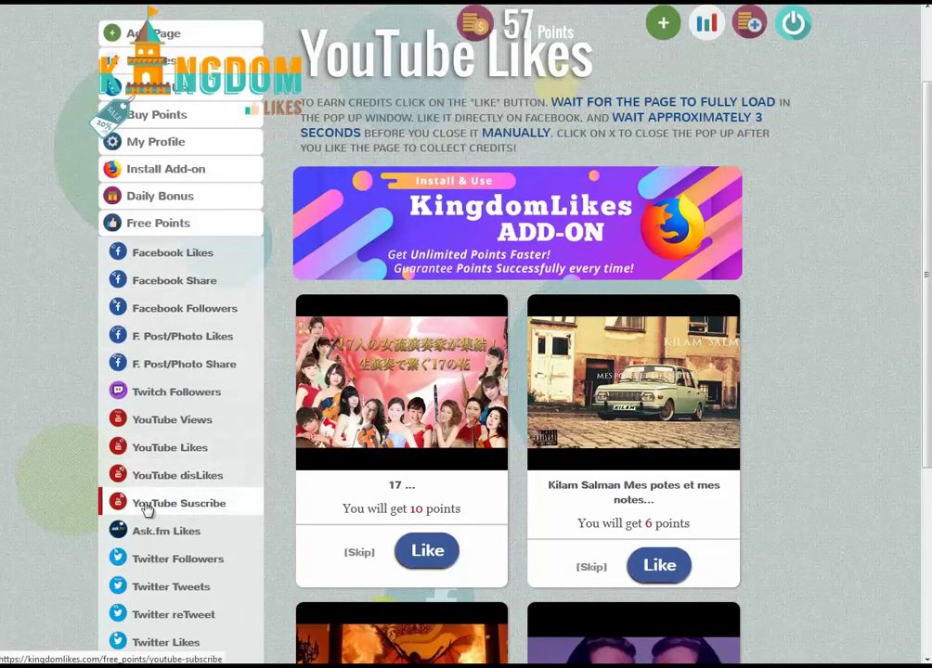
Subscribe to the でこぼこちゃんねる channel from the YouTube Subscribe list for 15 points, reaching 72.
left_click(175, 505)
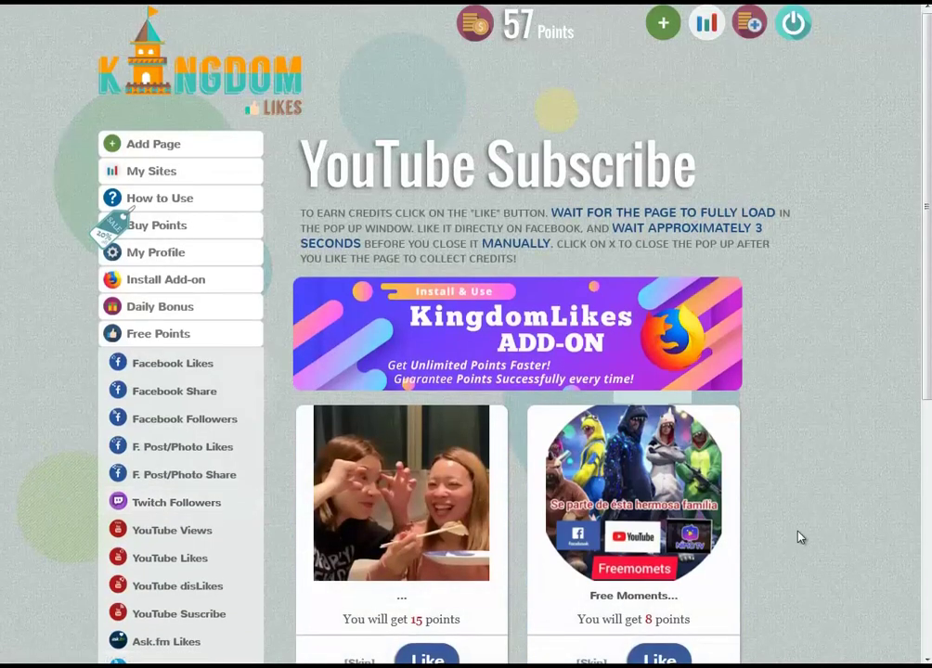
scroll(797, 536, "down", 2)
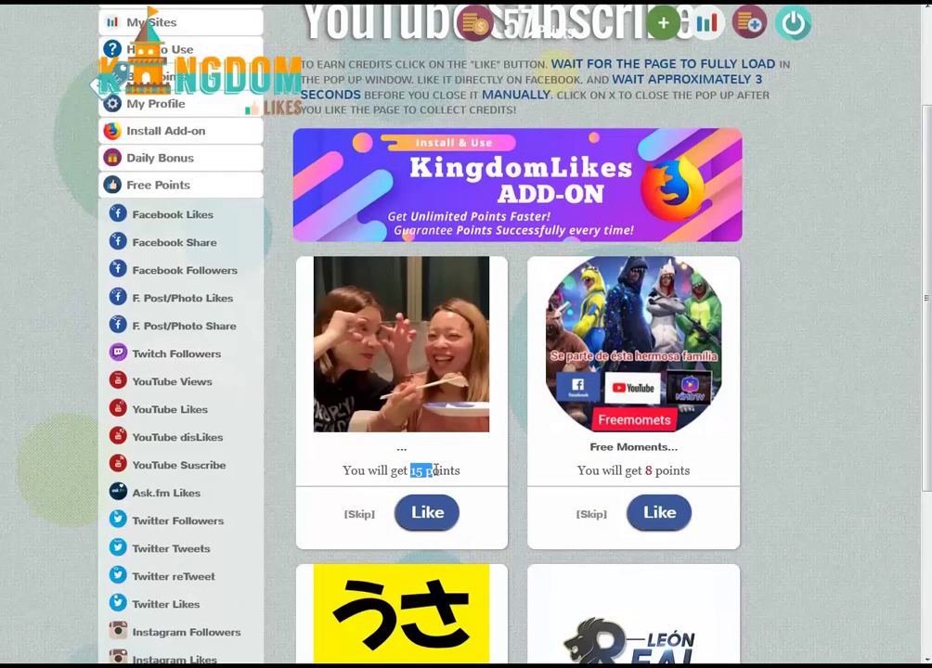
left_click(427, 513)
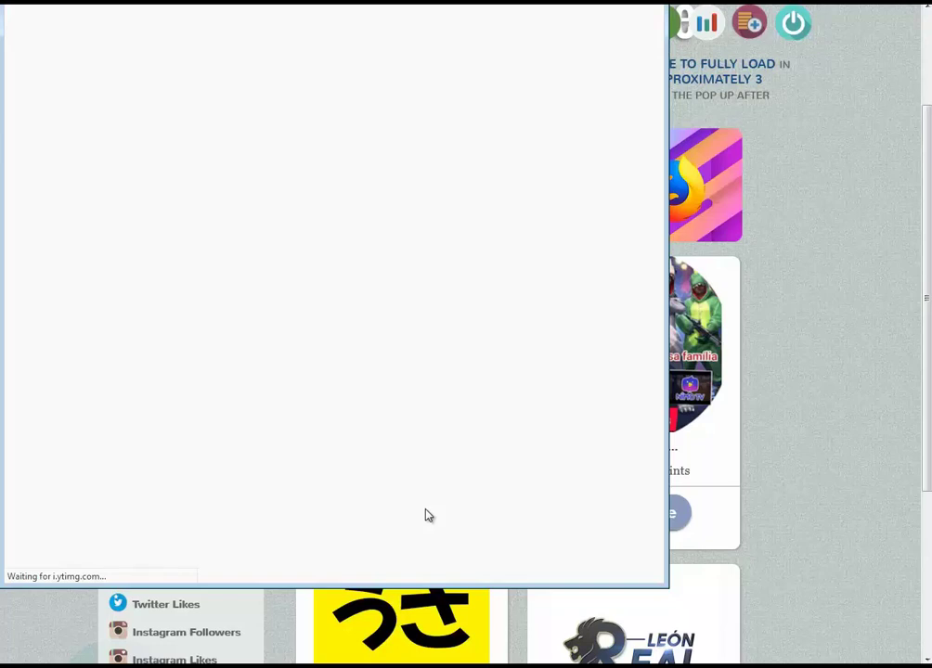
left_click(112, 193)
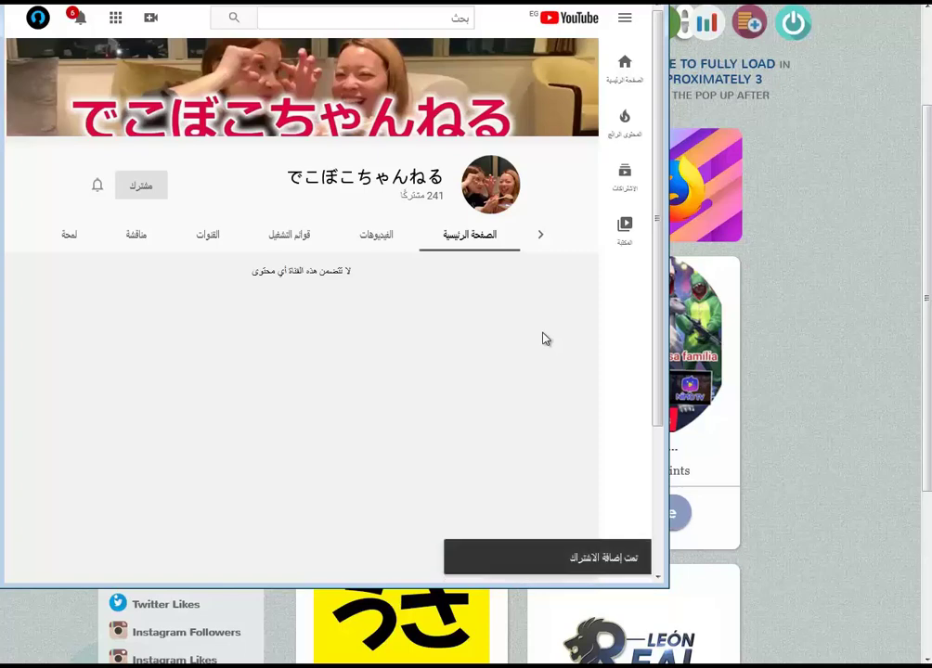
left_click_drag(605, 557, 577, 558)
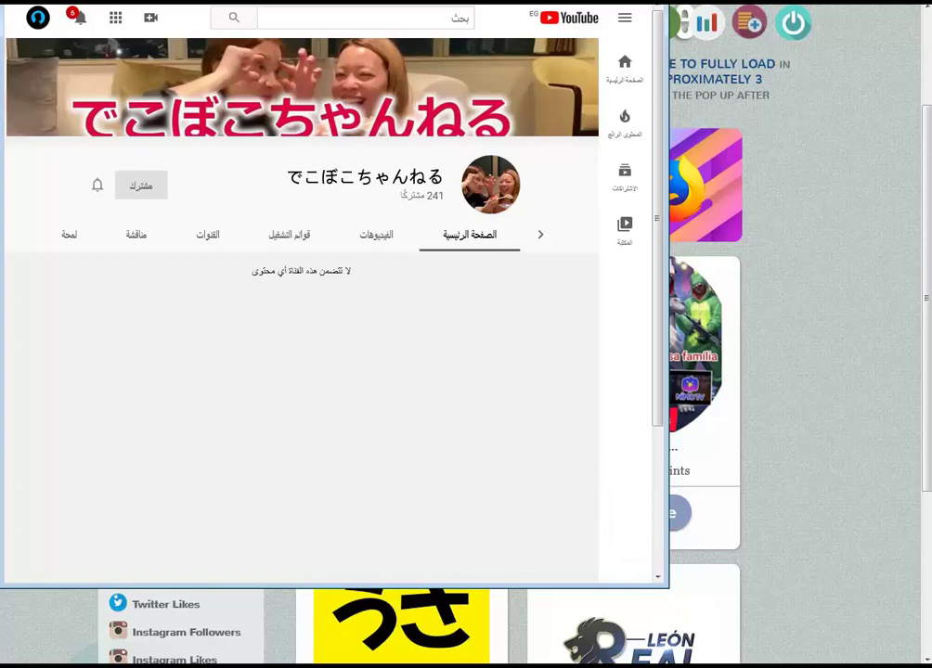
key("ctrl+w")
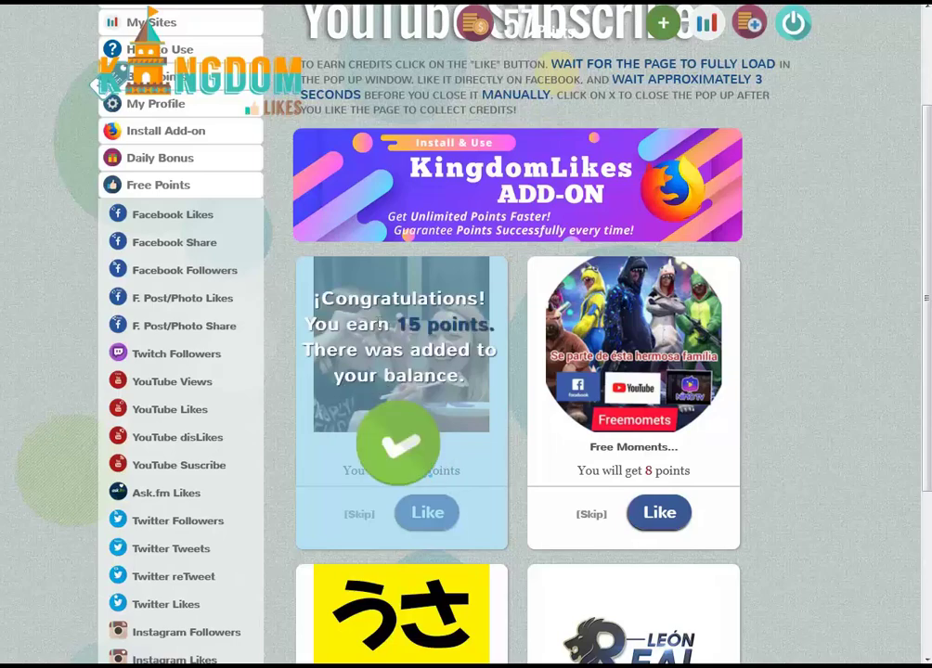
scroll(381, 350, "up", 2)
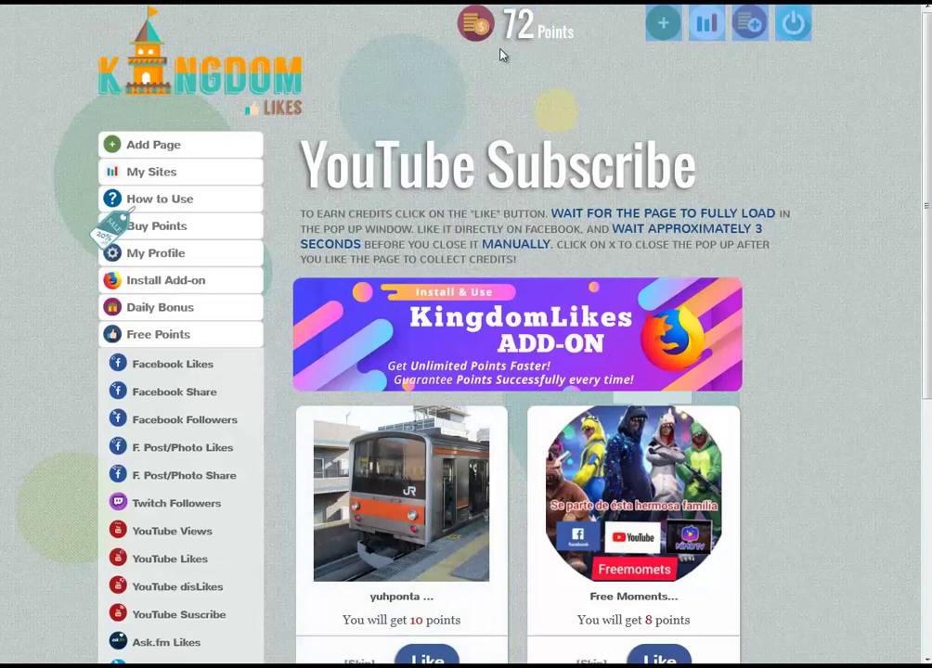
Show KingdomLikes' My Sites list and select the campaign's CPC value of 10.
left_click(179, 152)
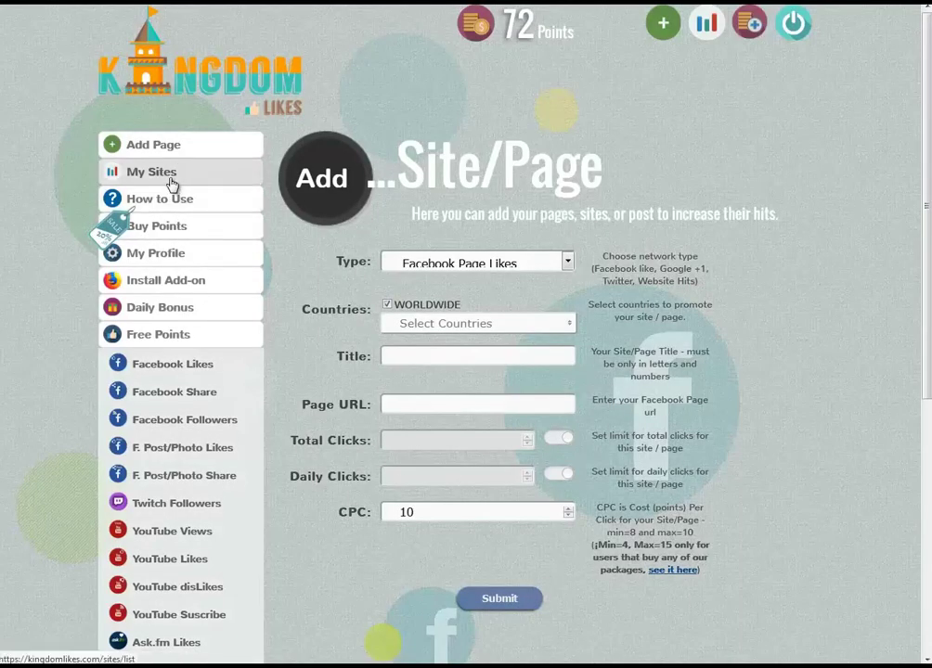
left_click(171, 177)
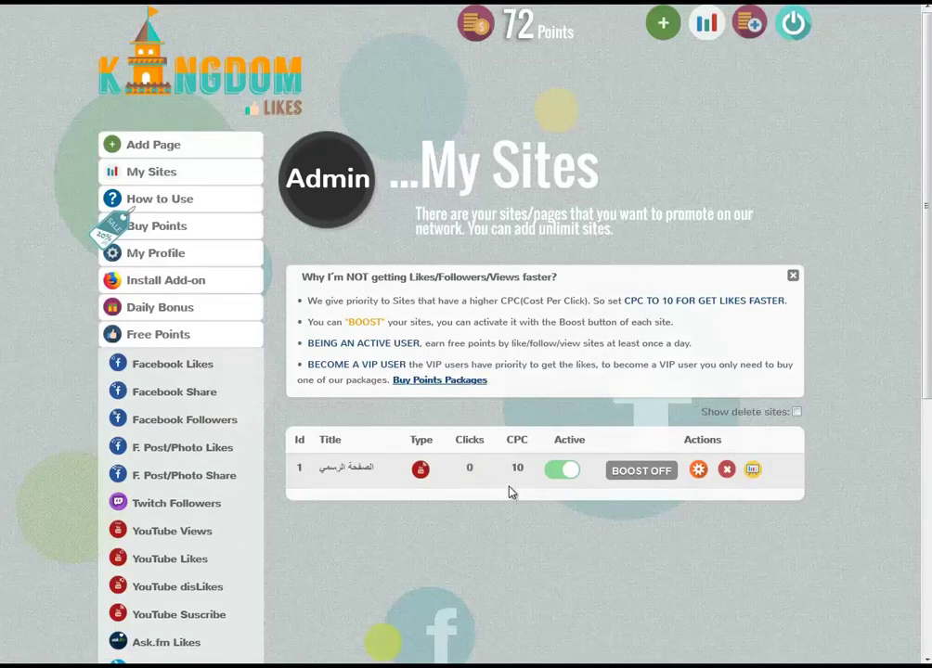
double_click(517, 467)
Open the Simple Traffic Bot folder under Traffic and try launching the application.
key("alt+Tab")
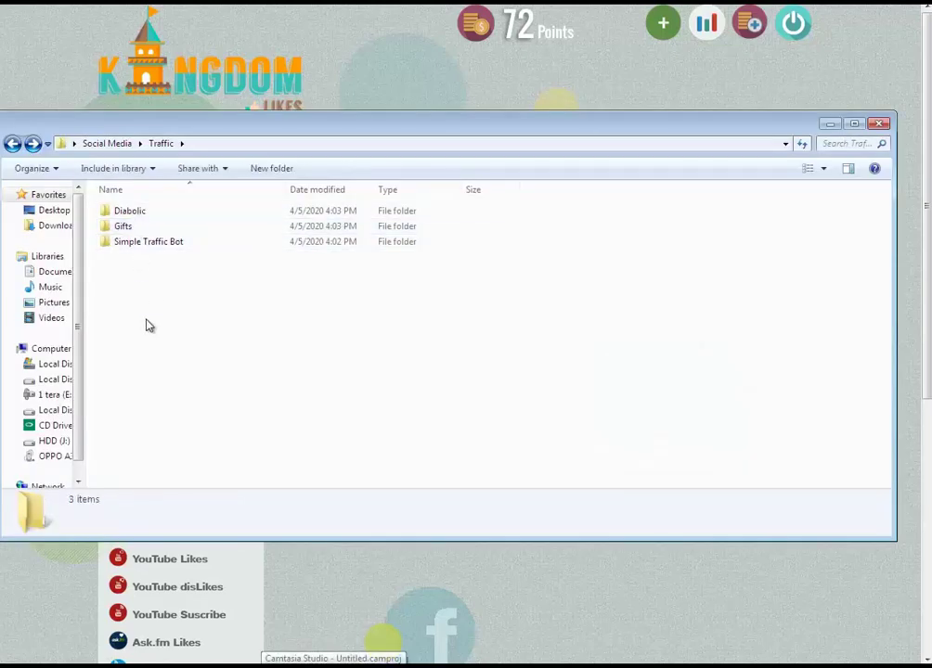
double_click(130, 242)
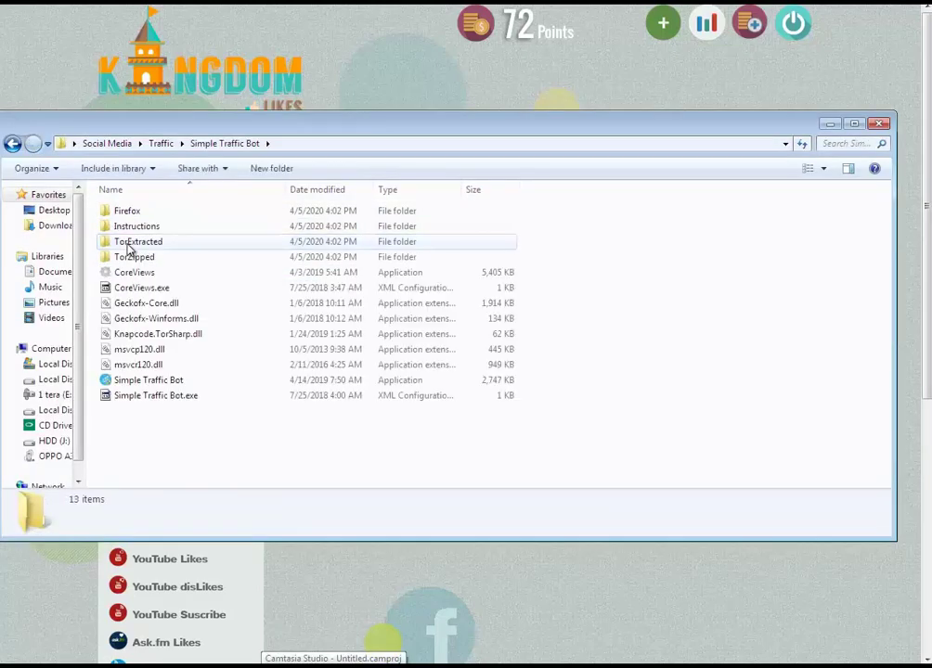
left_click(171, 383)
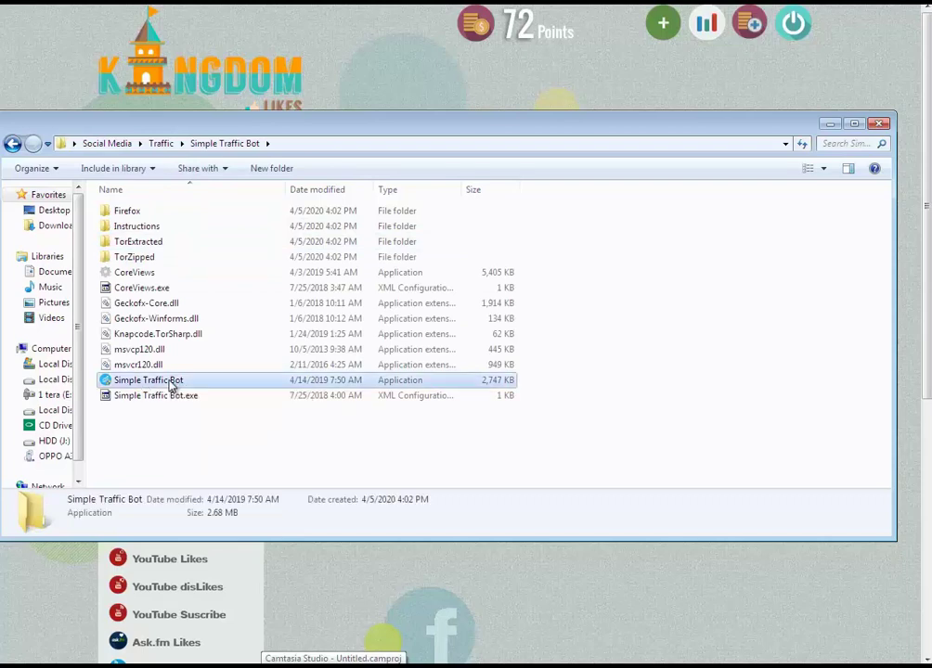
double_click(172, 384)
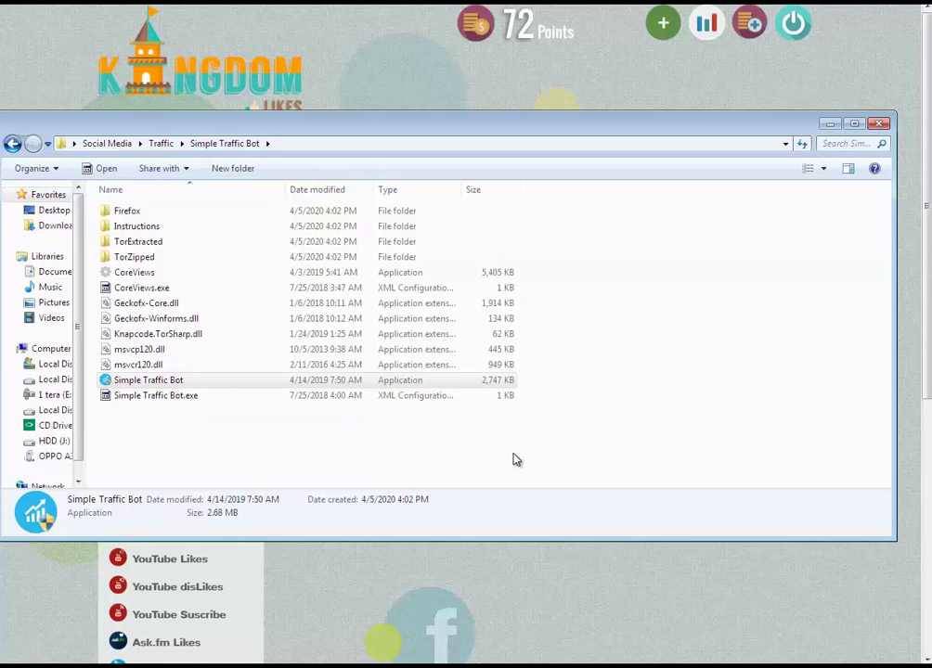
left_click(241, 459)
double_click(165, 381)
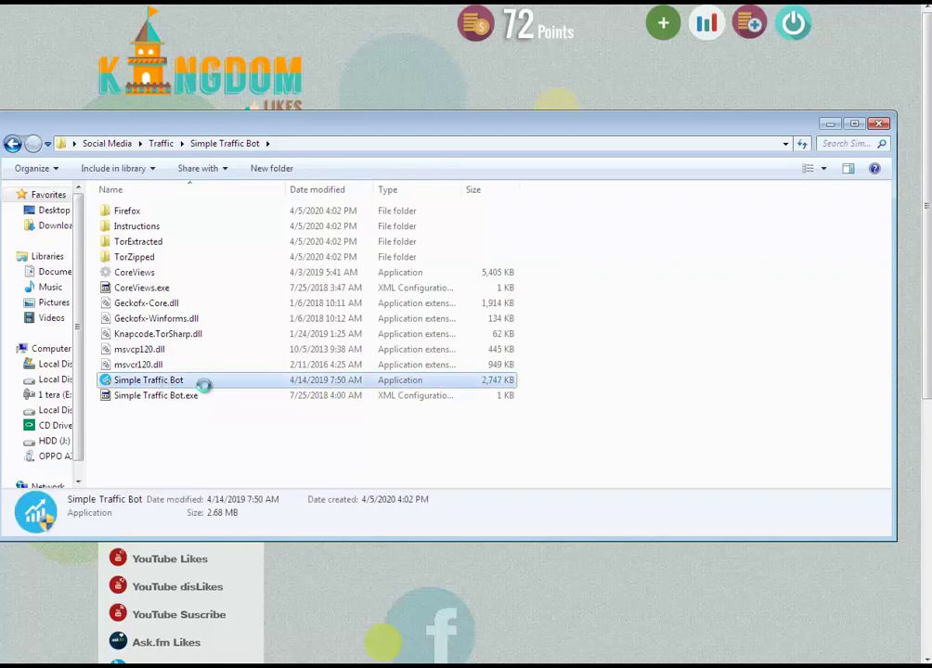
Run Simple Traffic Bot as administrator and refresh the folder listing.
right_click(163, 375)
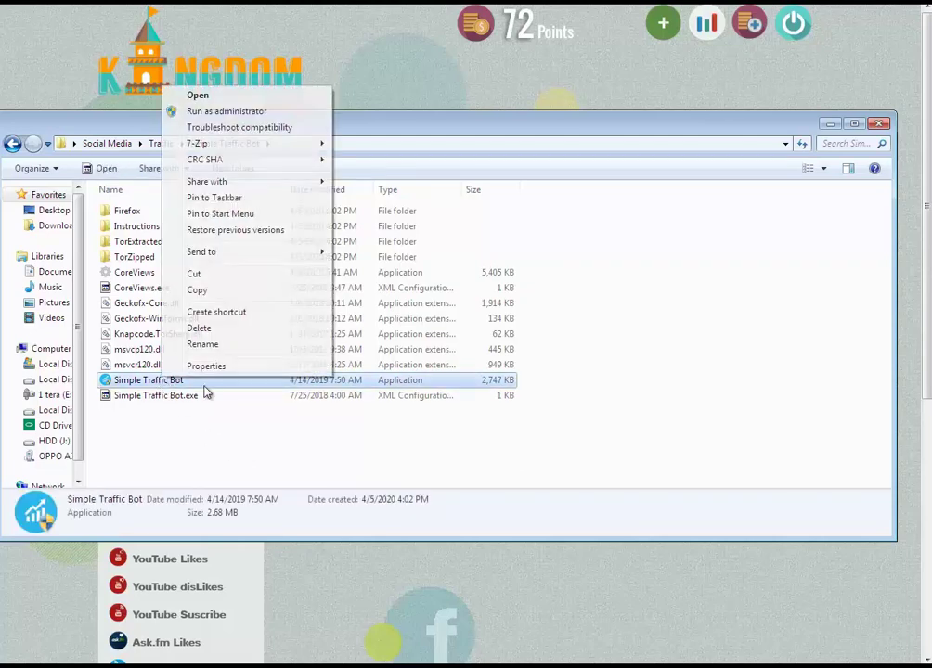
left_click(223, 111)
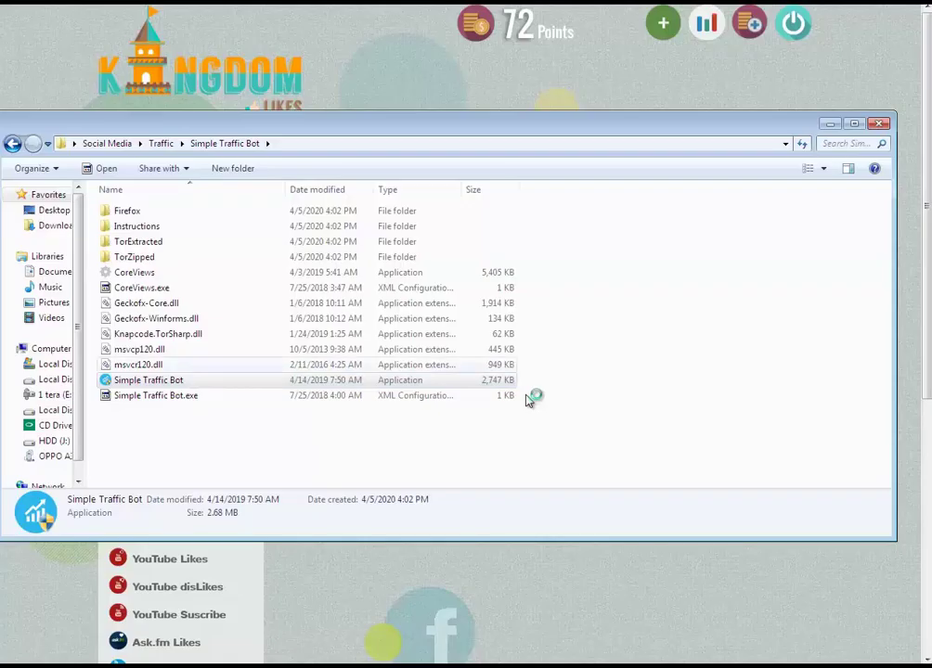
right_click(521, 445)
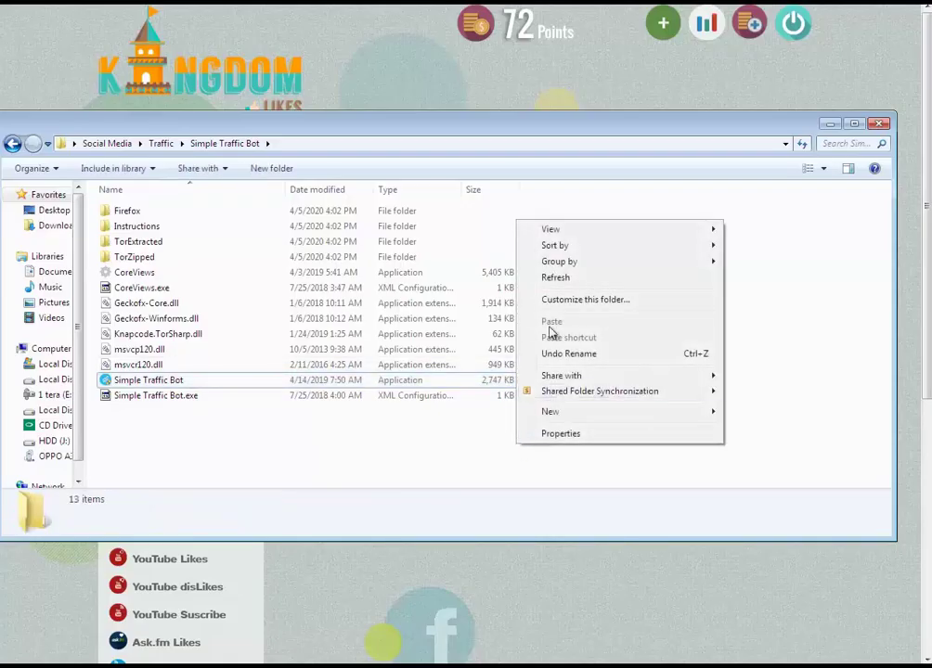
left_click(557, 277)
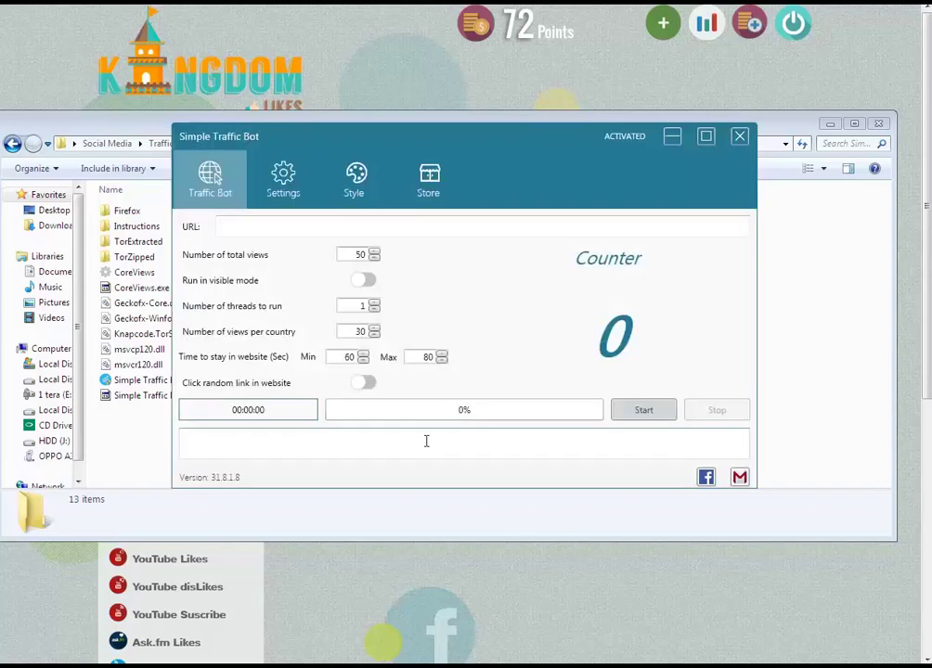
Restore Simple Traffic Bot, focus its URL field, minimize it and switch to YouTube.
left_click(466, 127)
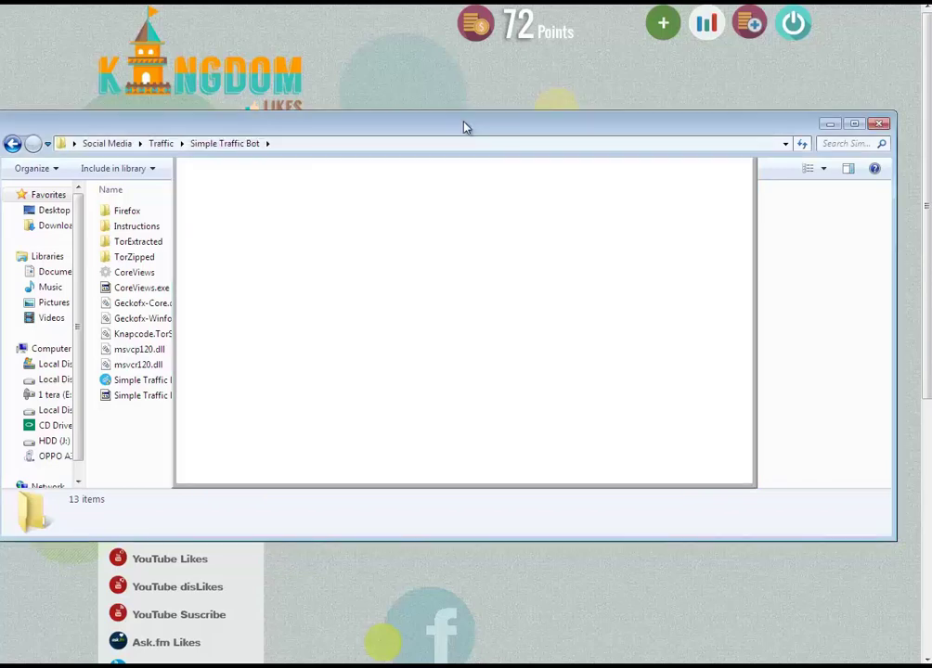
left_click(499, 647)
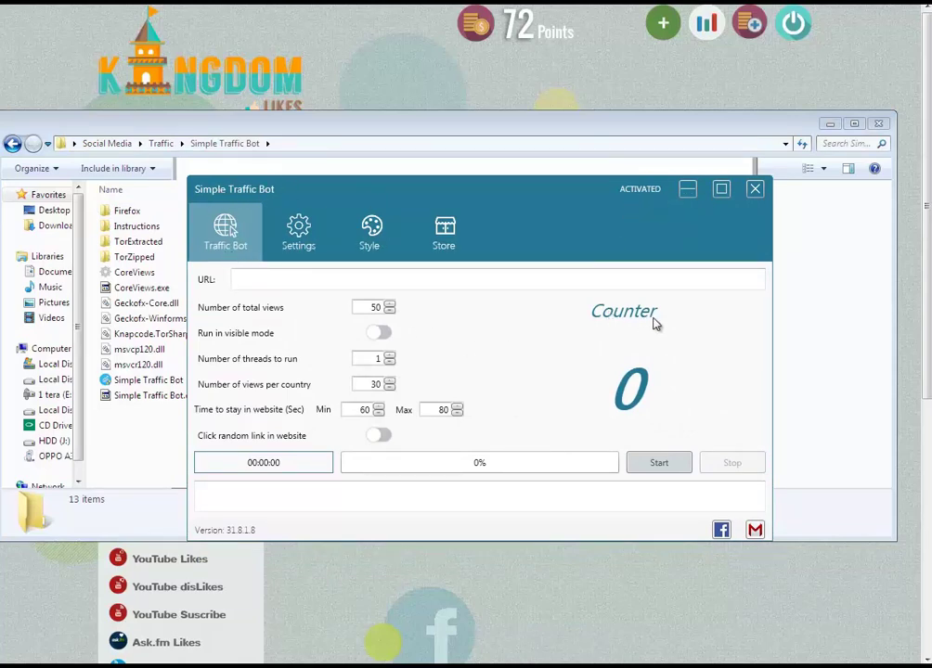
left_click(248, 283)
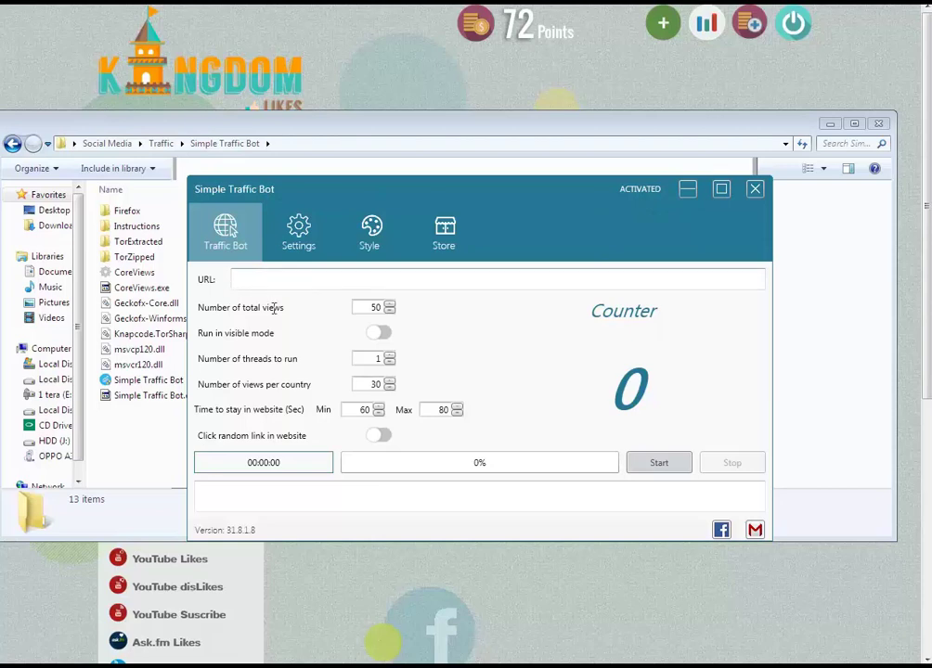
left_click(445, 661)
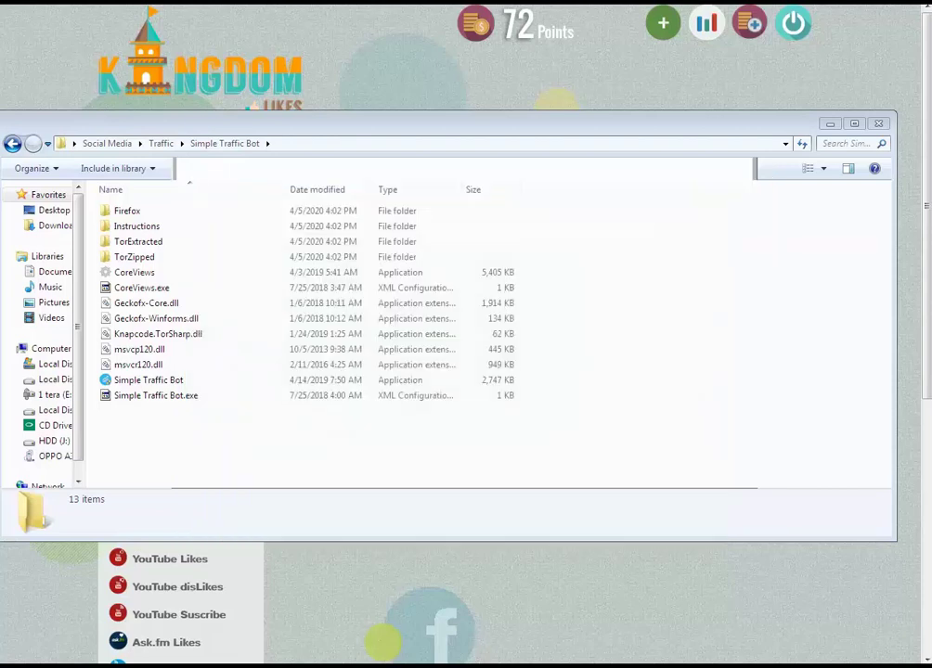
key("alt+Tab")
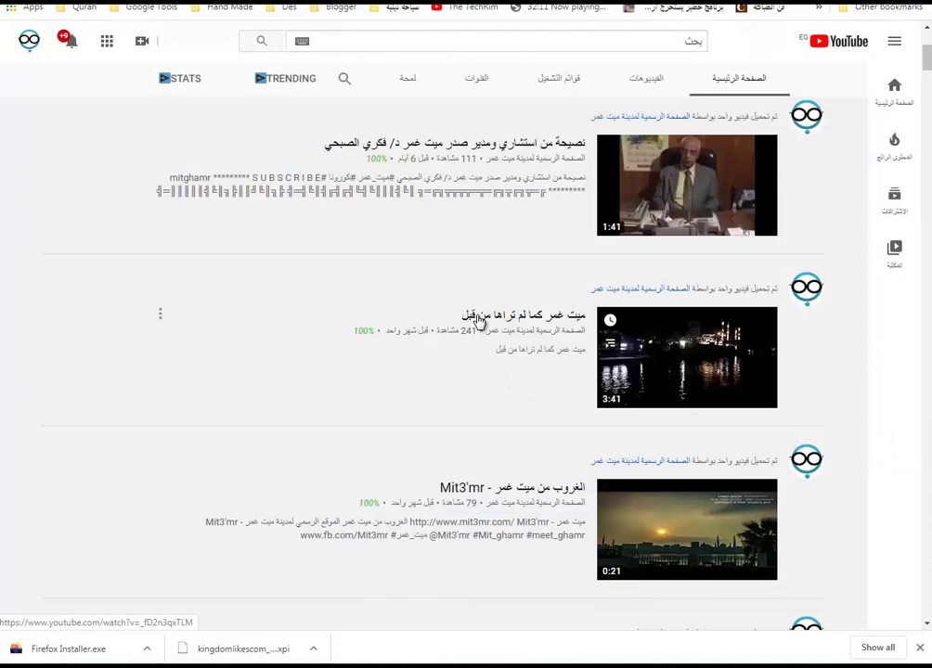
Copy the second video's link and paste it into Simple Traffic Bot's URL field.
right_click(477, 317)
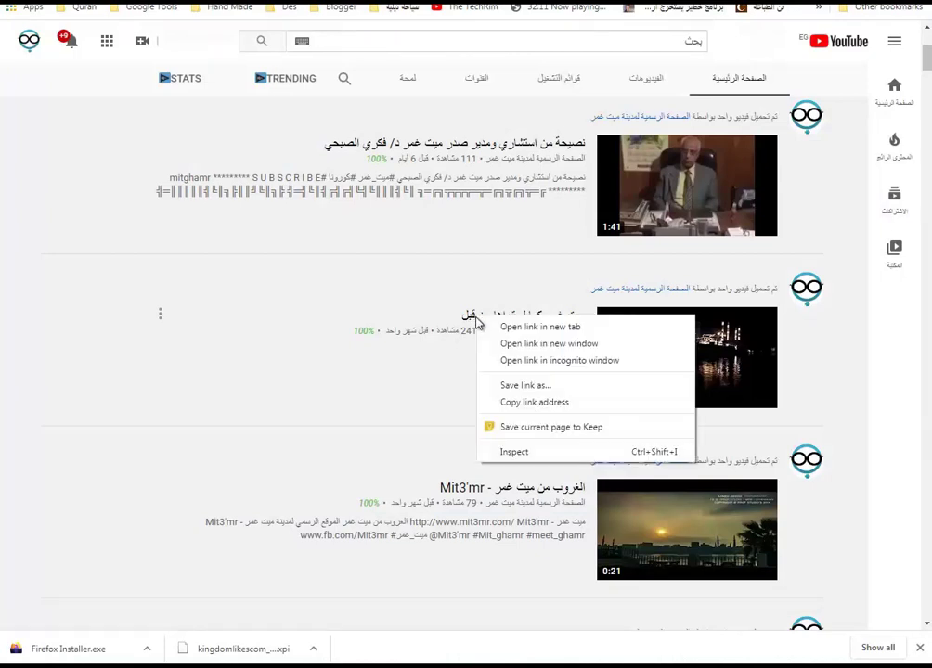
left_click(546, 402)
key("alt+Tab")
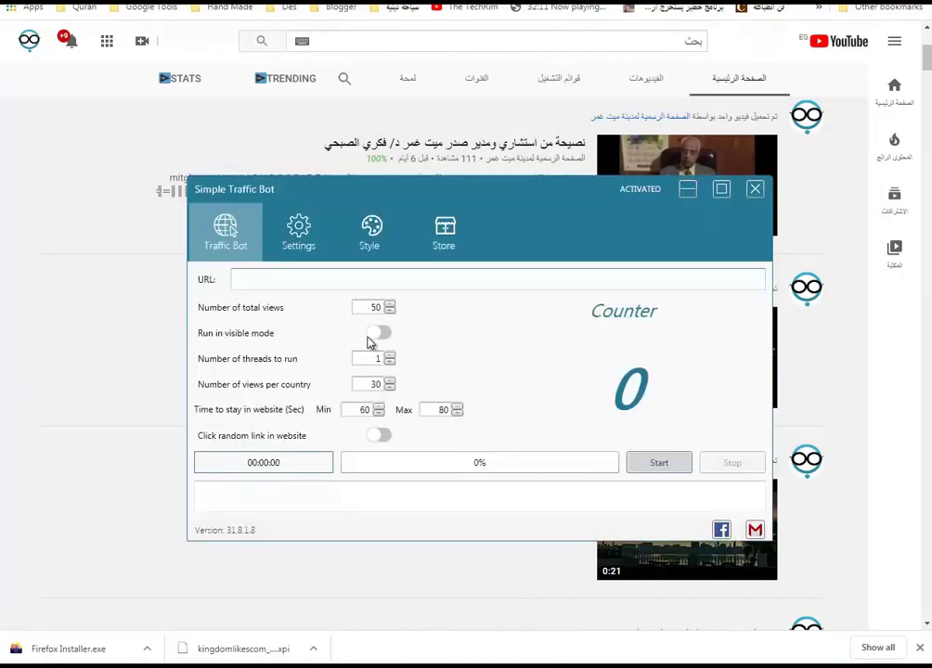
key("ctrl+v")
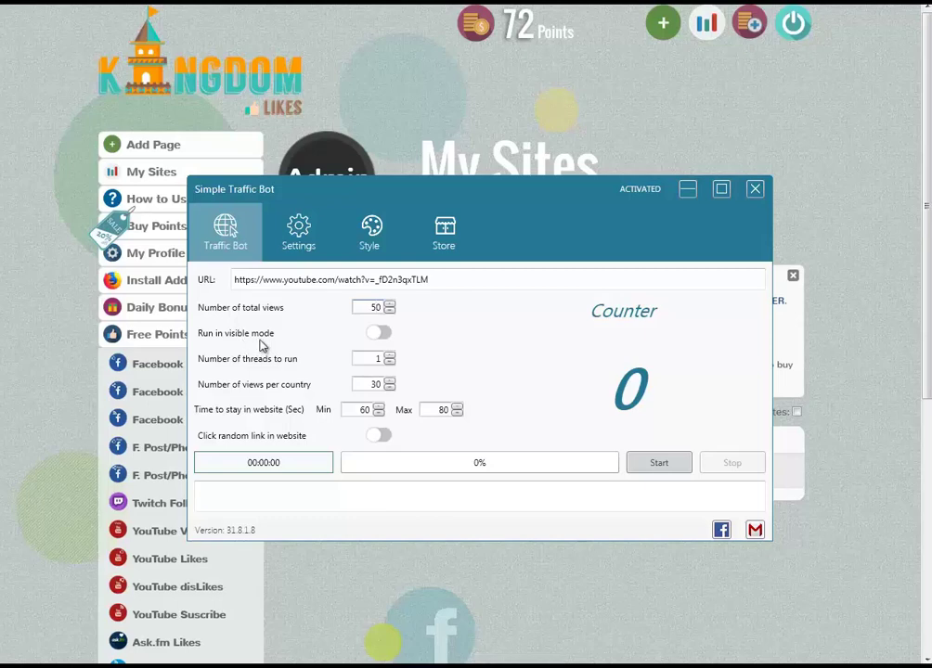
Keep the thread count at 1 and enter the 240–480 second stay times.
left_click(391, 357)
left_click(390, 362)
left_click(389, 356)
left_click(390, 362)
double_click(362, 411)
type("3040")
Start sending views to the YouTube URL, then stop after one successful view.
left_click(652, 469)
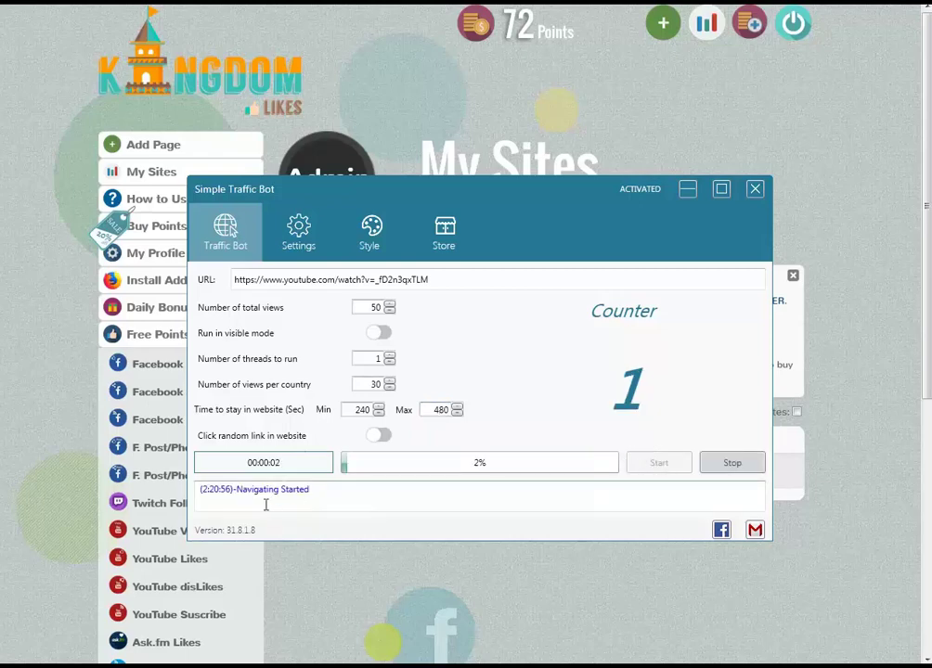
left_click_drag(237, 490, 307, 490)
left_click(349, 489)
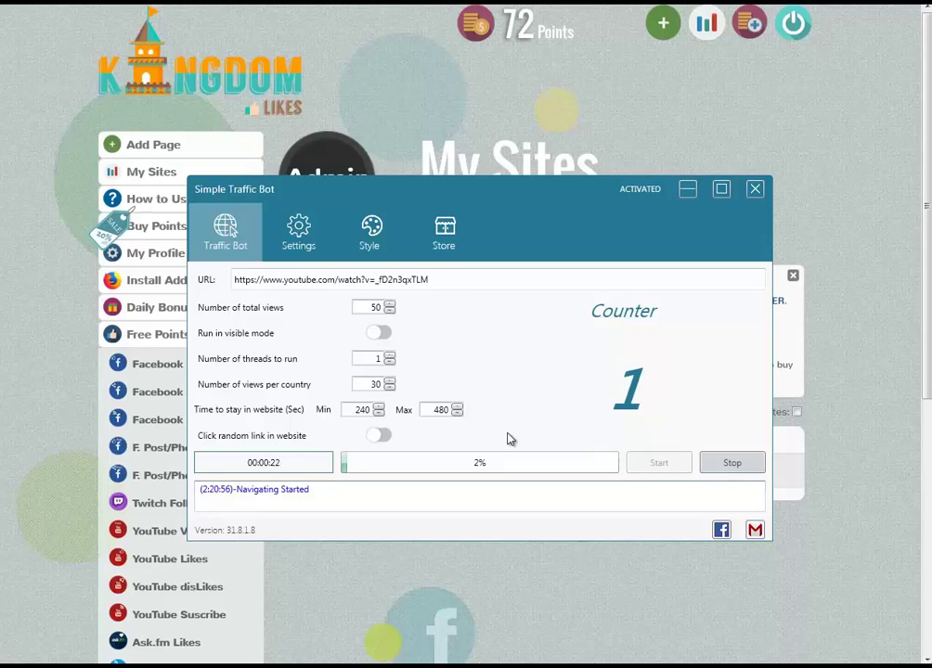
left_click(732, 463)
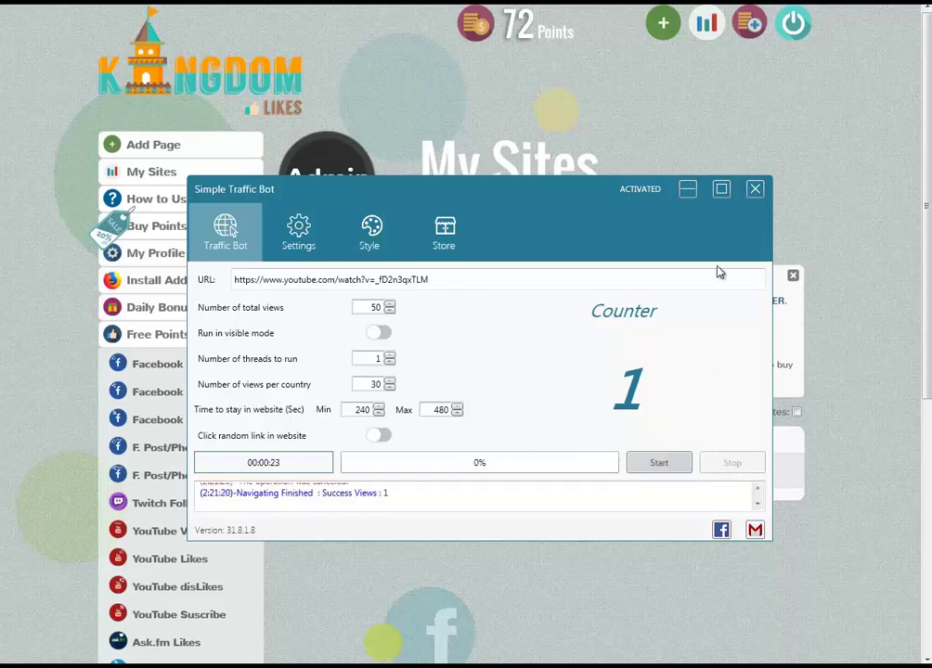
Select and copy the video ID from the URL, then close Simple Traffic Bot.
left_click(447, 277)
double_click(442, 278)
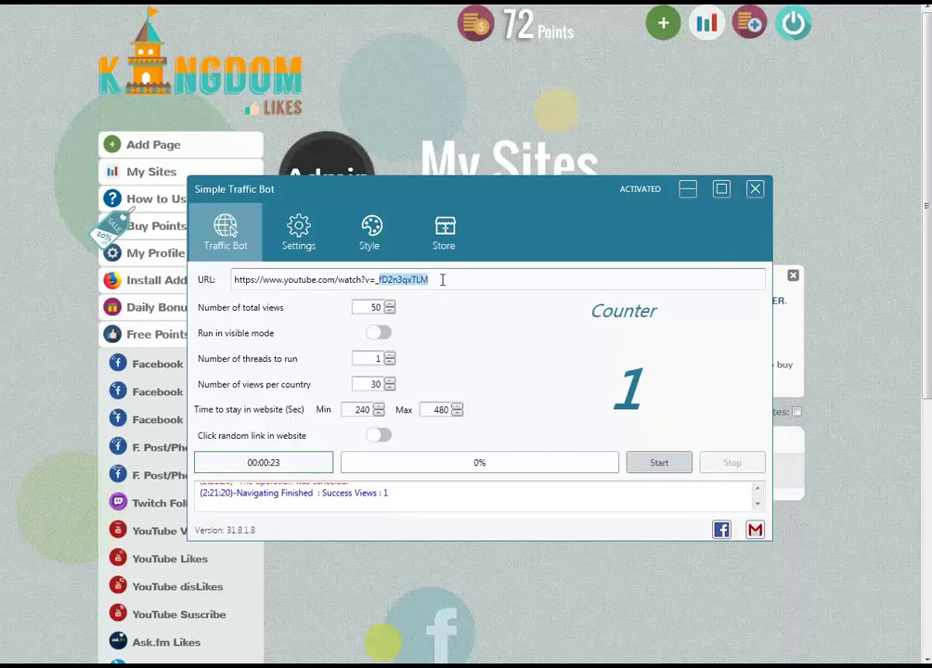
right_click(409, 283)
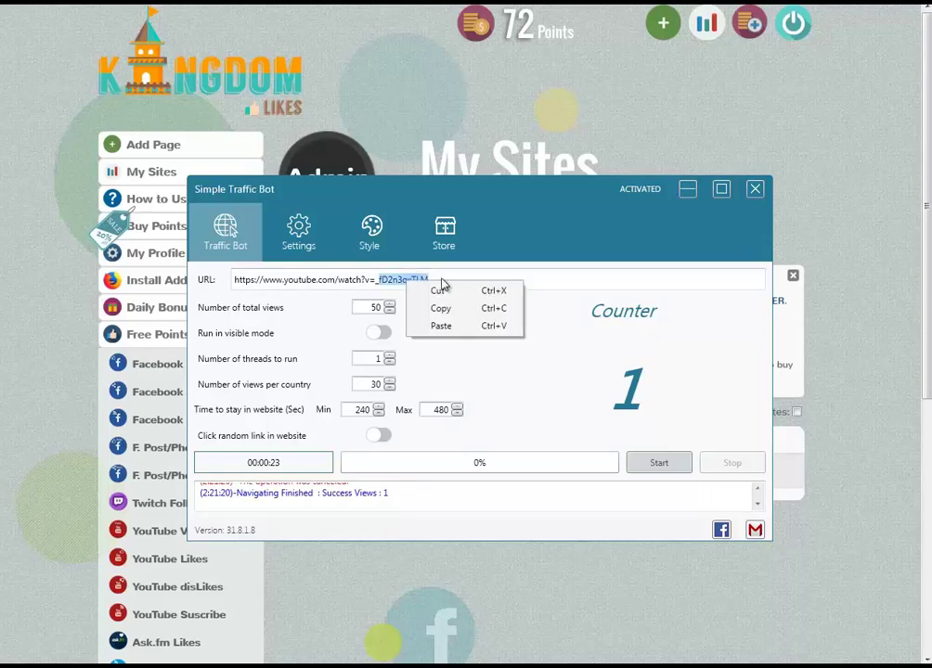
left_click(754, 189)
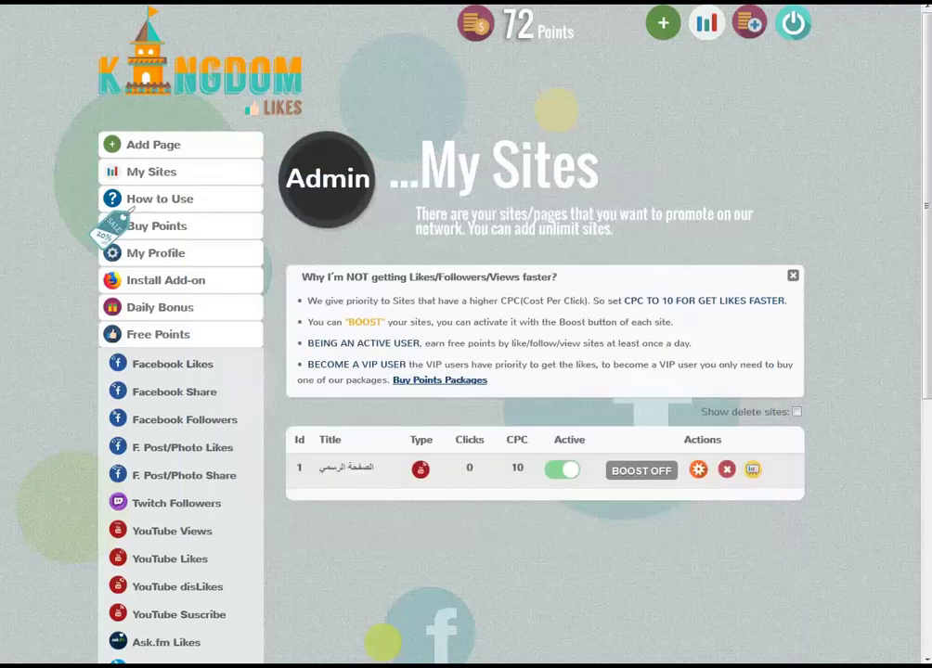
Go up to Traffic, enter the Diabolic folder and launch the TrafficBot application.
key("BackSpace")
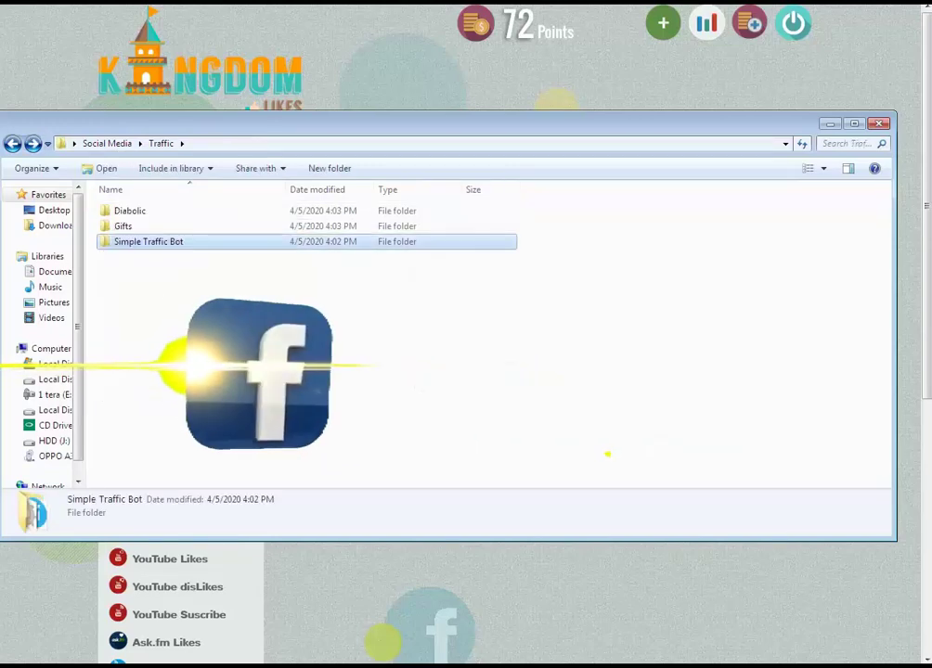
double_click(160, 217)
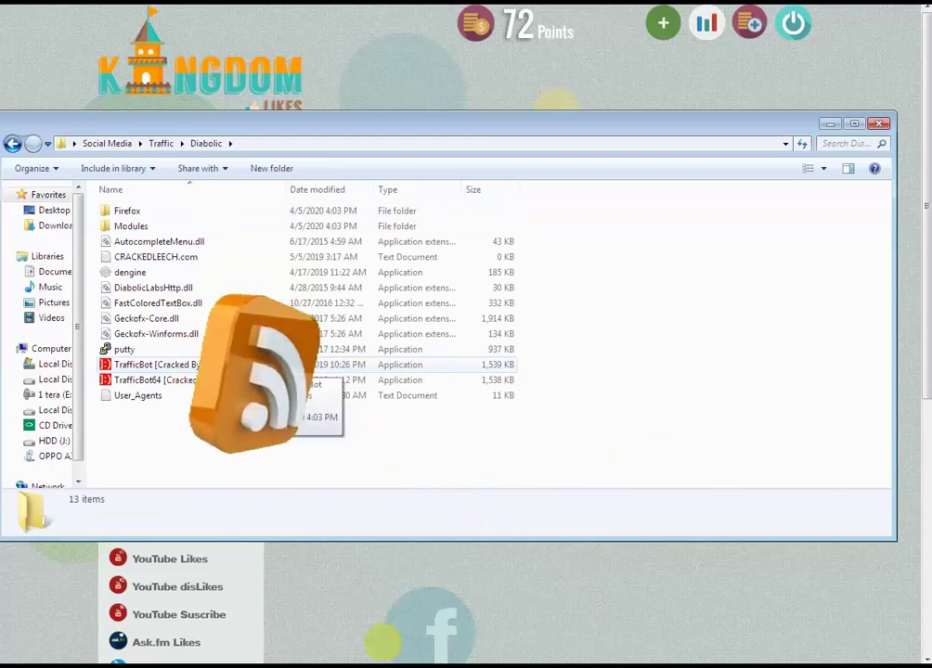
left_click(232, 364)
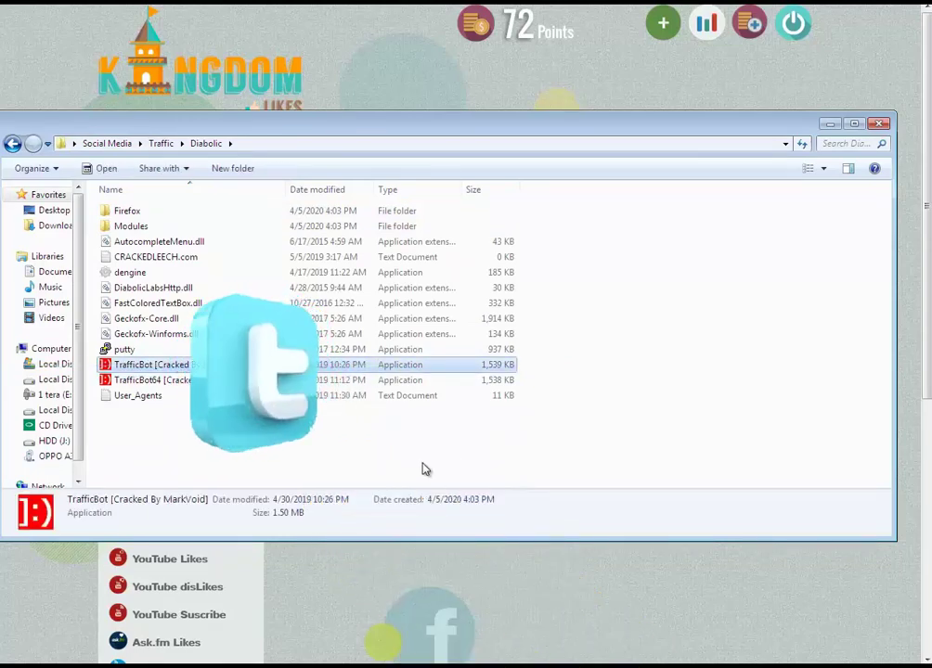
key("Return")
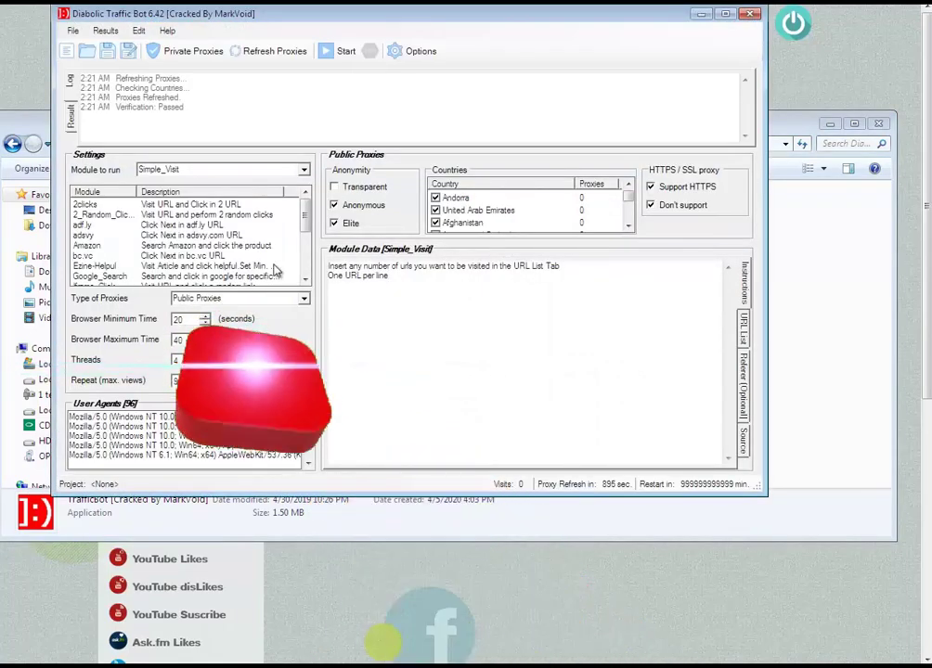
Choose the Youtube_views module and paste the video URL into the Youtube URLs list.
left_click(304, 171)
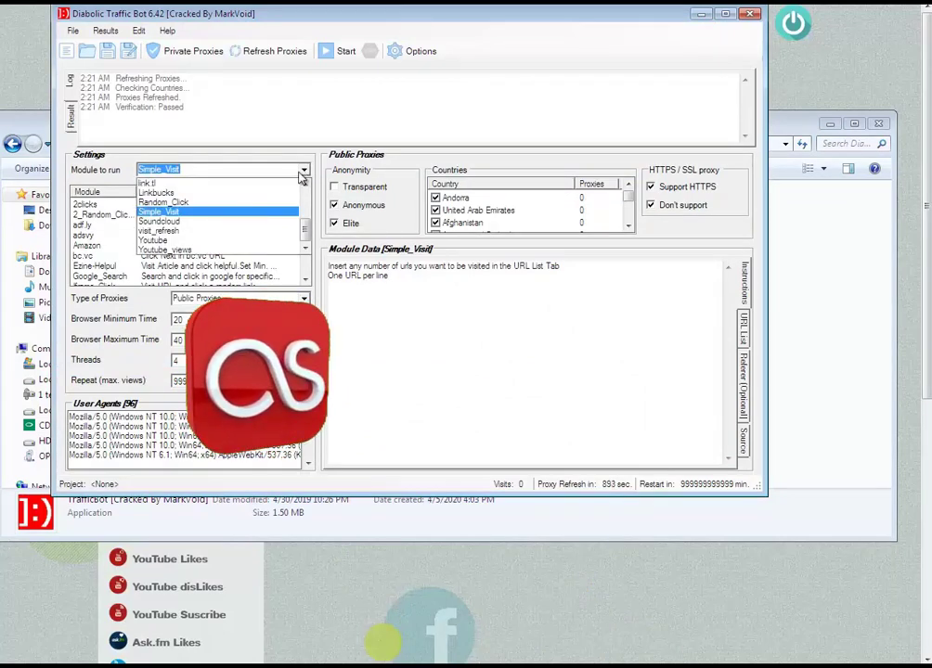
left_click(209, 253)
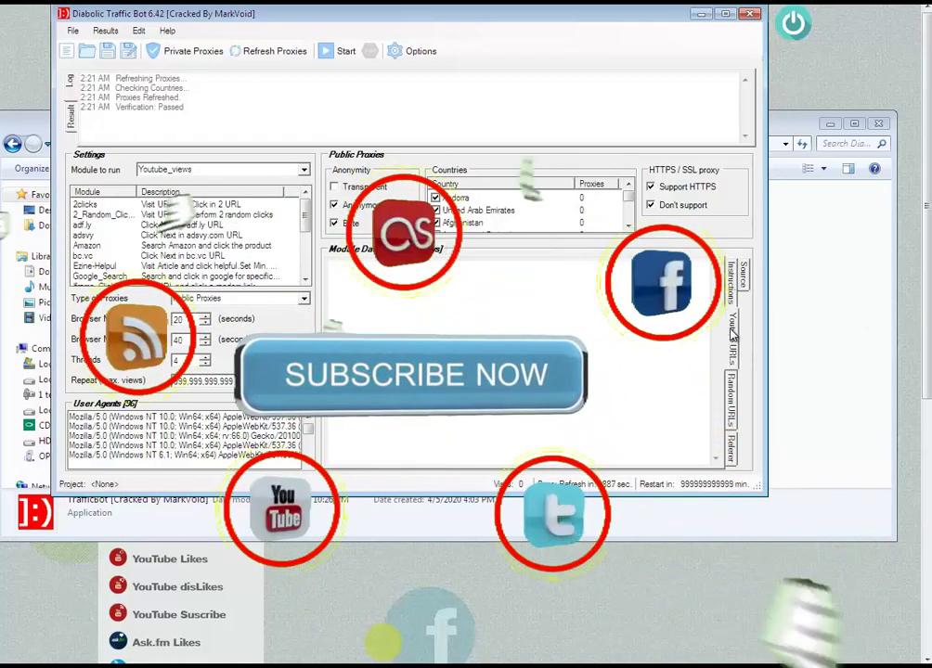
key("Delete")
key("ctrl+v")
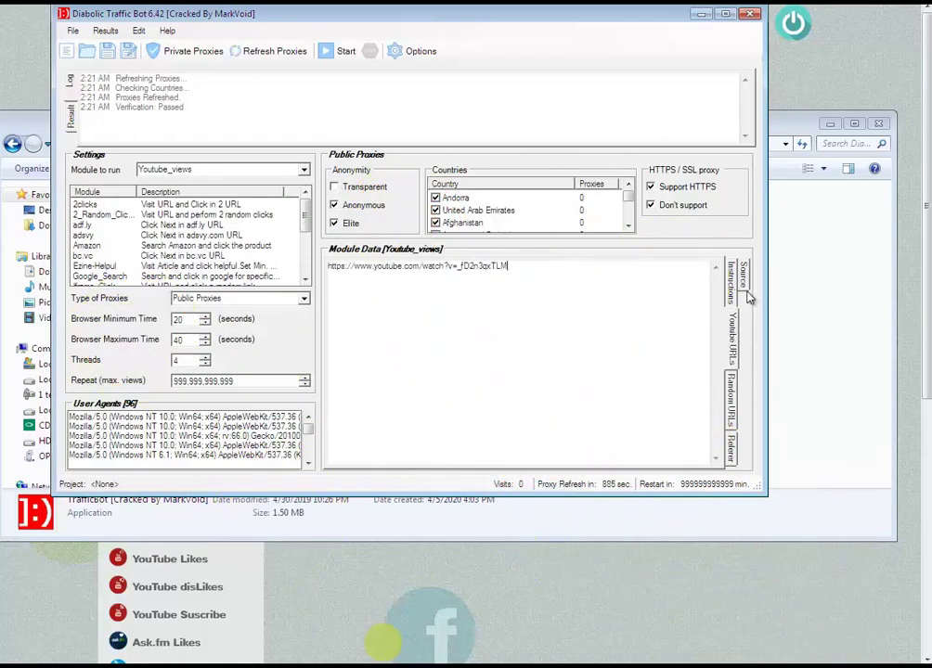
key("Return")
key("ctrl+v")
key("Return")
key("ctrl+v")
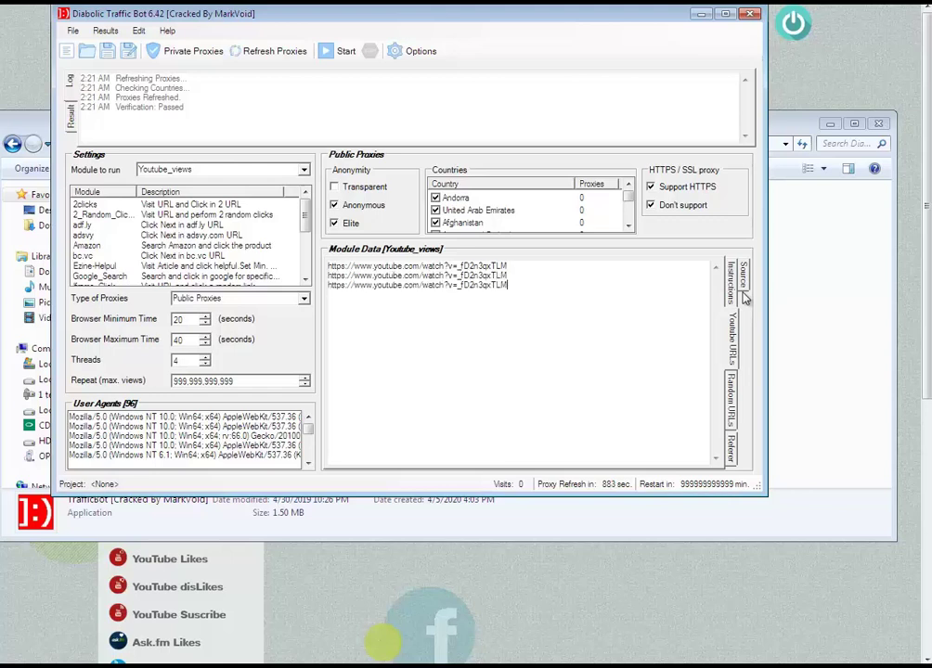
key("Return")
key("ctrl+v")
key("Return")
key("ctrl+v")
key("Return")
key("shift+Up")
key("shift+Up")
key("shift+Up")
key("shift+Up")
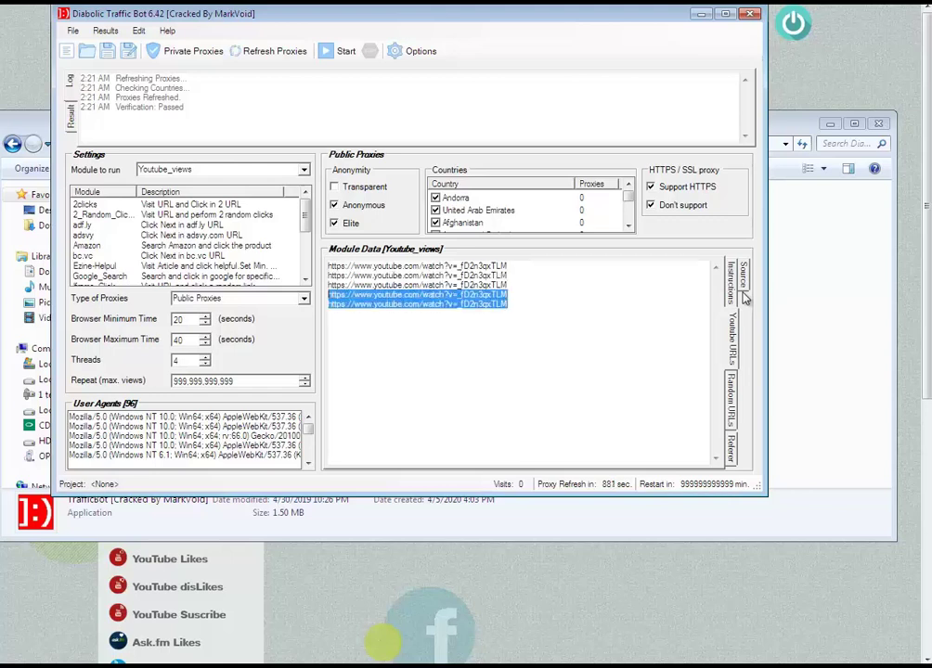
key("Delete")
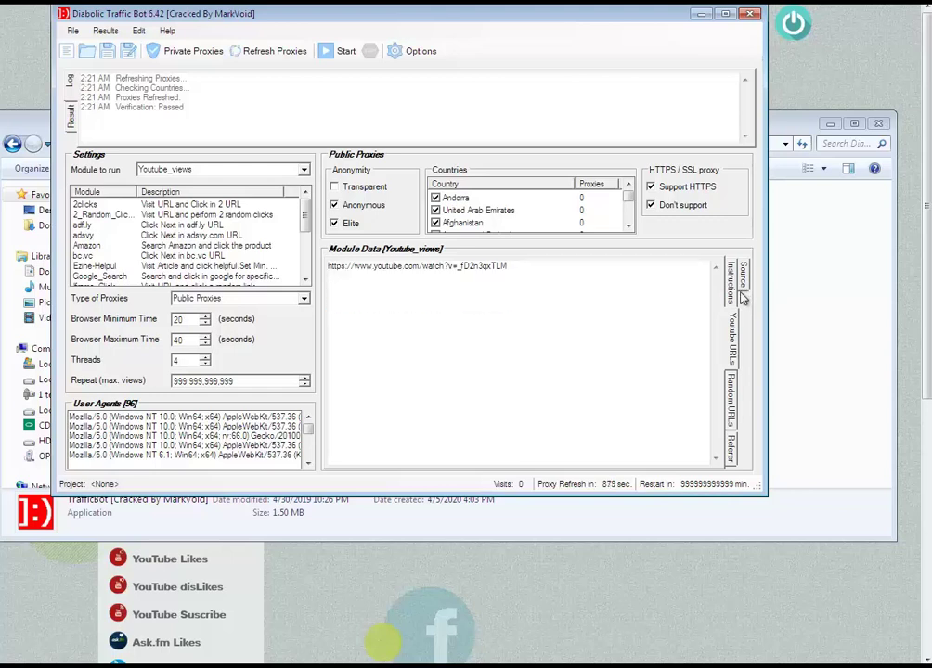
Replace the Random URLs list with facebook, twitter and pinterest links.
left_click(731, 399)
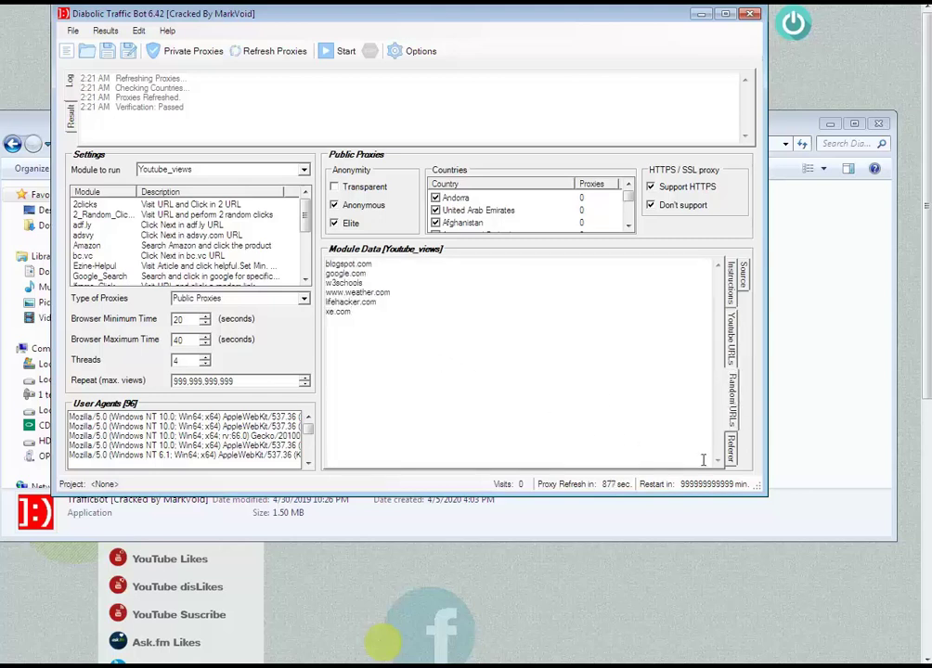
key("ctrl+a")
type("http://facebook.com http://twitter.com http://pinterest.com")
left_click(732, 362)
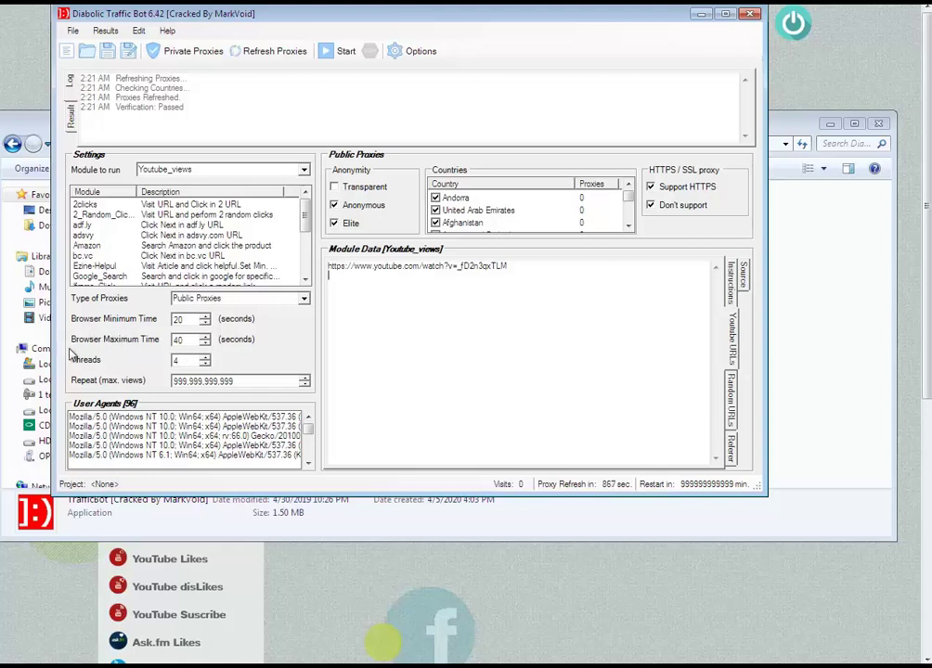
Set 3 threads and a browser time of 240 to 340 seconds.
left_click(205, 364)
double_click(177, 319)
left_click(180, 338)
type("4")
key("BackSpace")
type("3")
Start the Youtube_views run so the bot loads public proxies and visits the video.
left_click(332, 55)
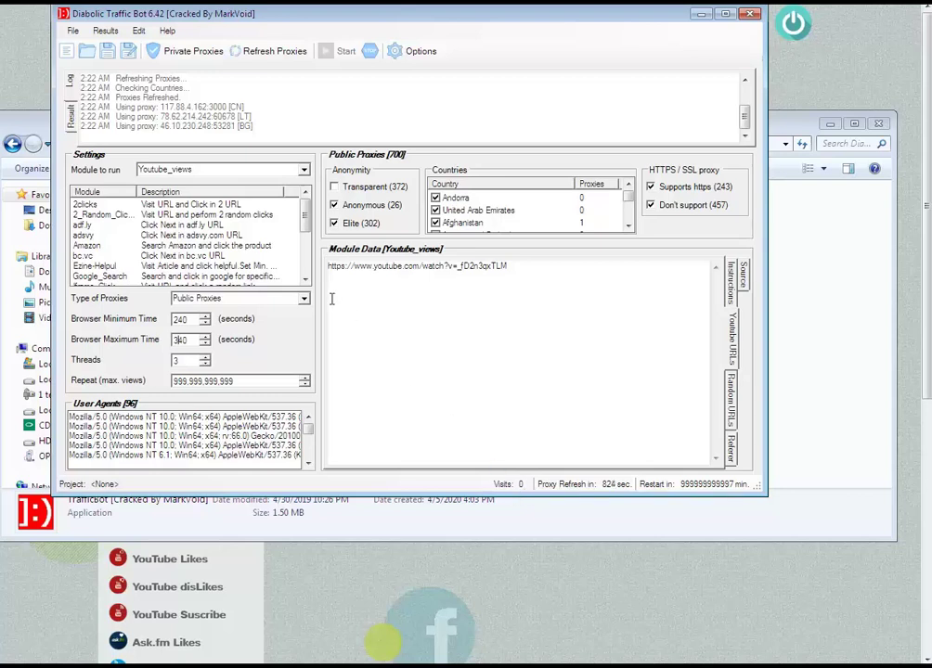
Look through the Results and Edit menus, then close them.
left_click(102, 31)
mouse_move(141, 34)
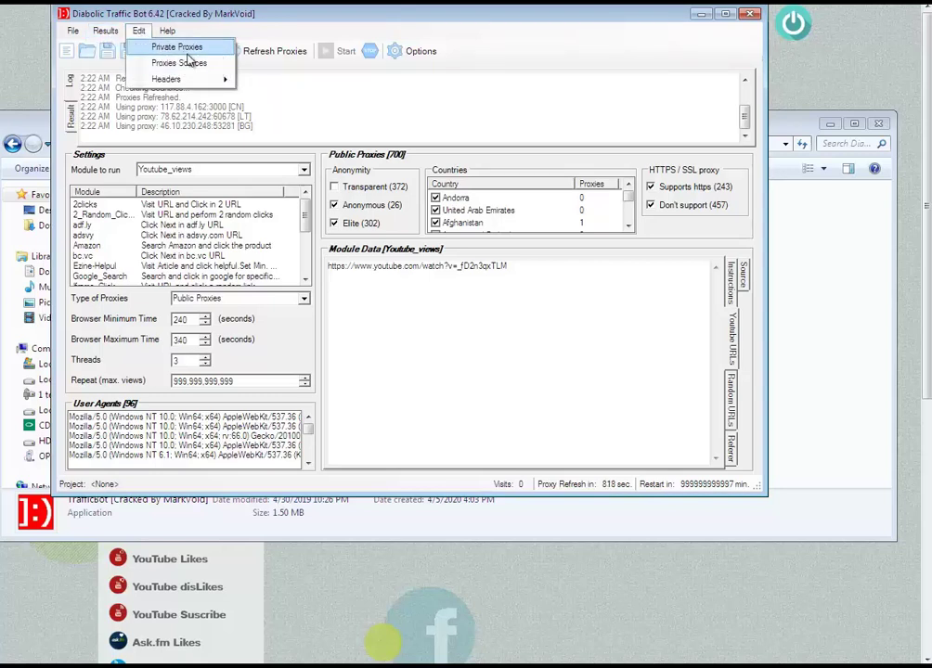
mouse_move(193, 84)
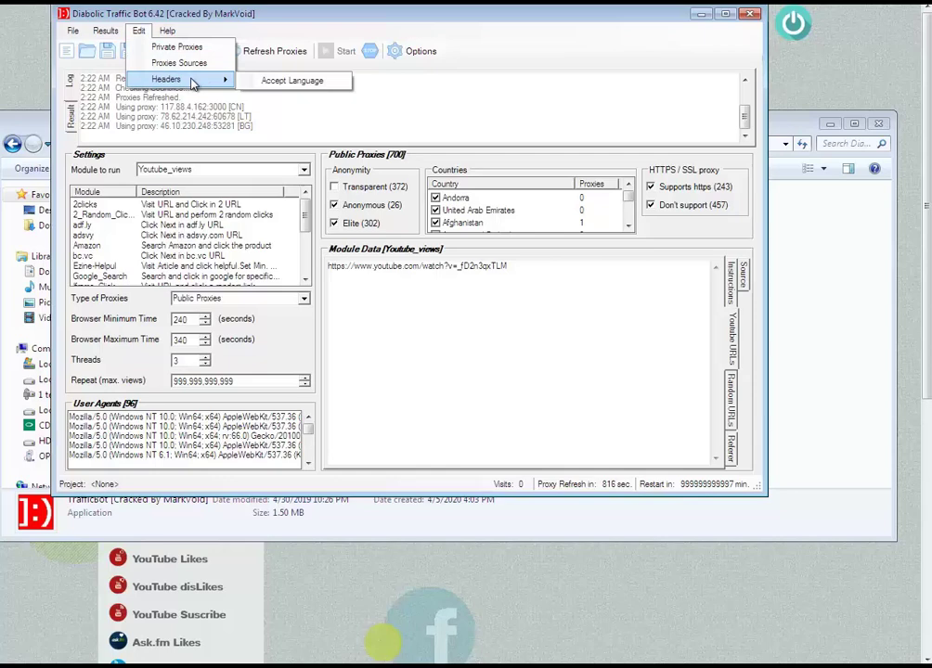
left_click(403, 345)
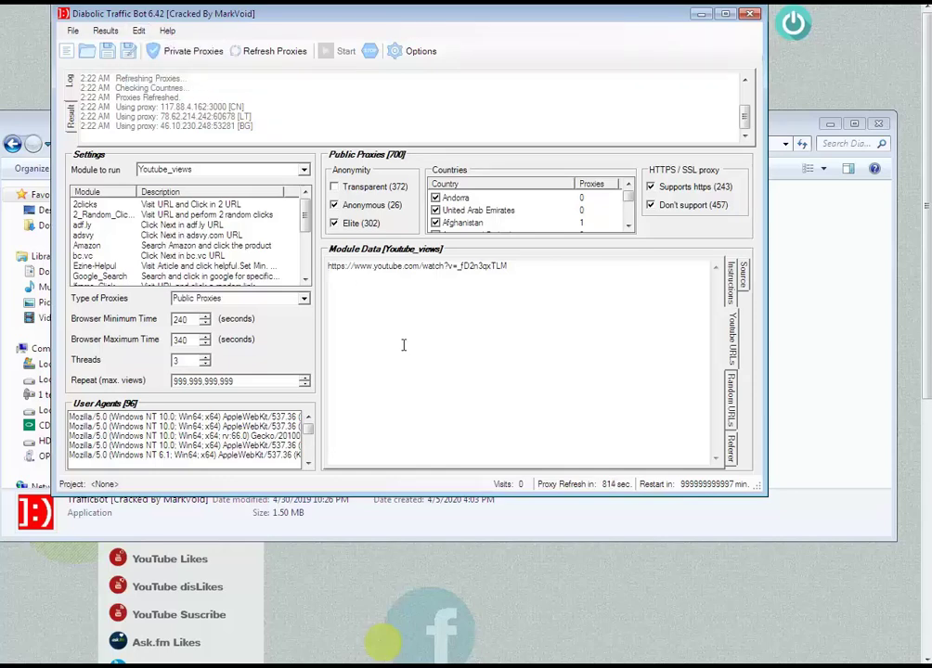
Open and cancel Options, then stop the views run after 3 visits.
left_click(413, 53)
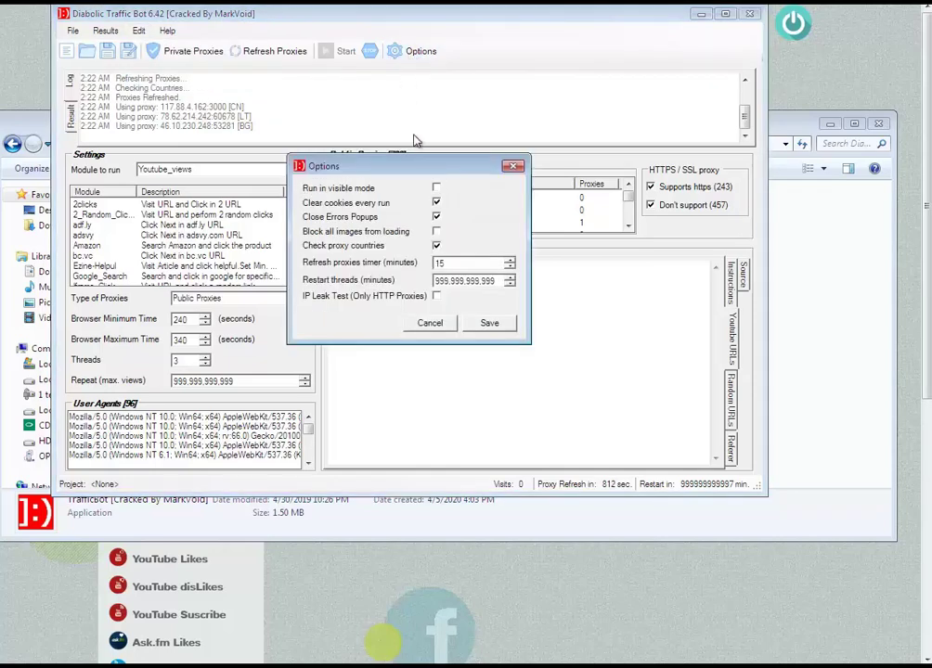
left_click(430, 325)
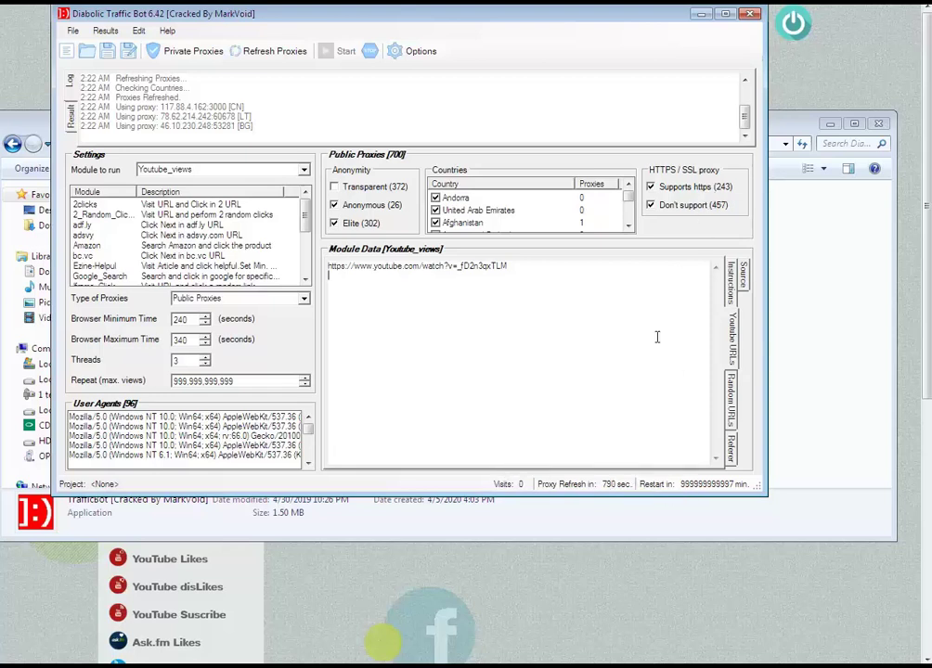
left_click(369, 52)
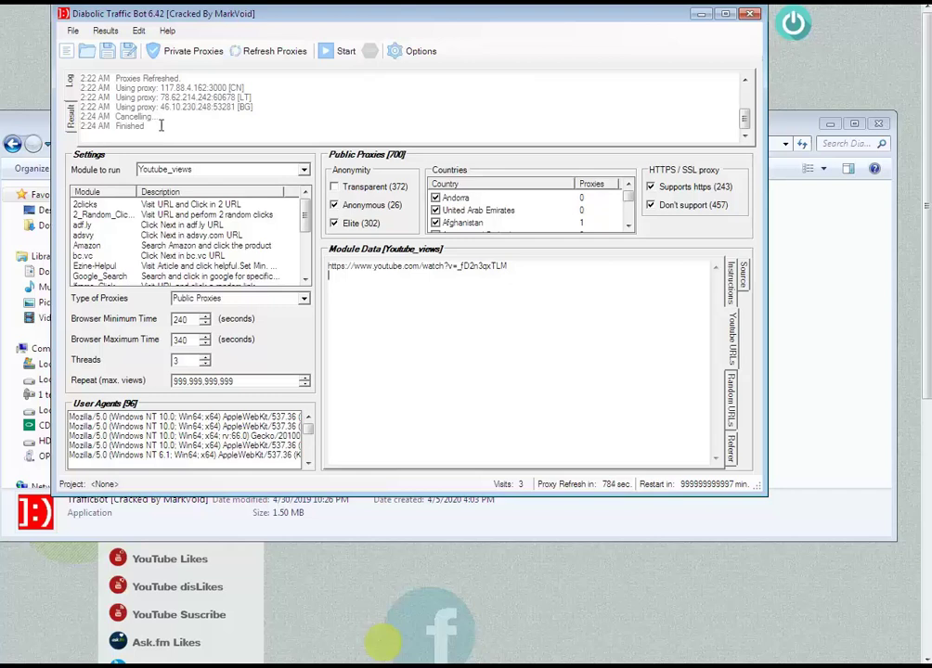
left_click_drag(133, 117, 256, 243)
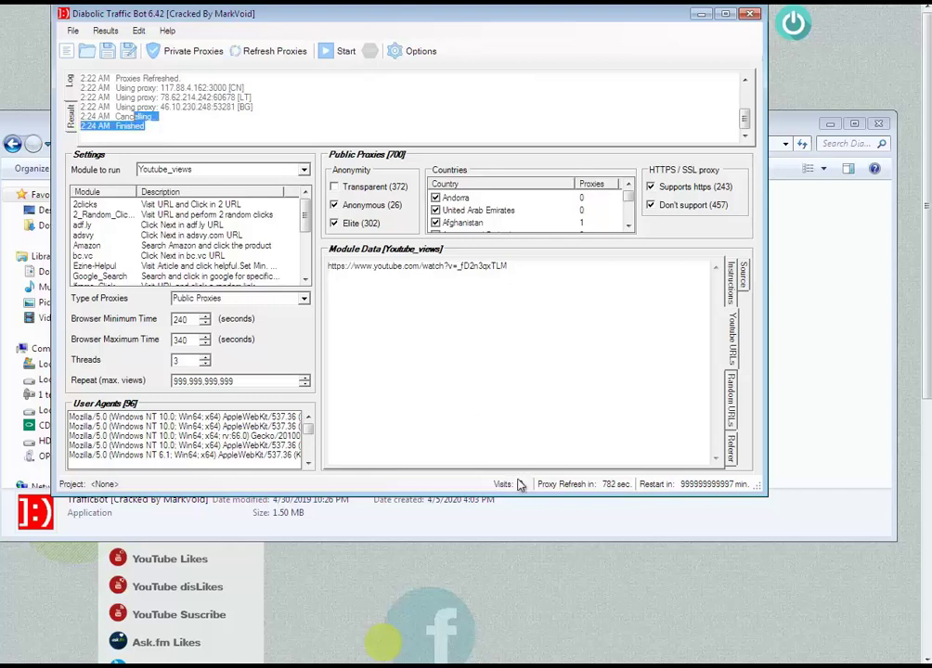